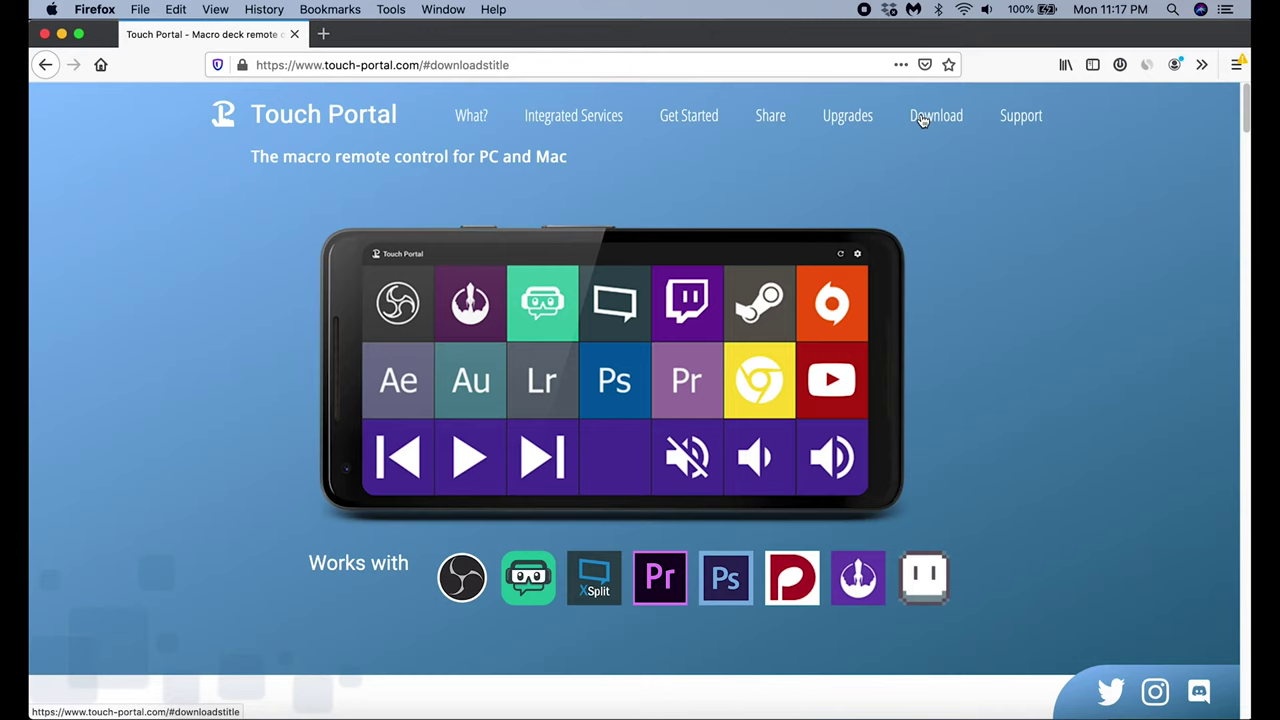
# Request the Mac Os Touch Portal installer from the site's Download section.
pyautogui.click(921, 118)
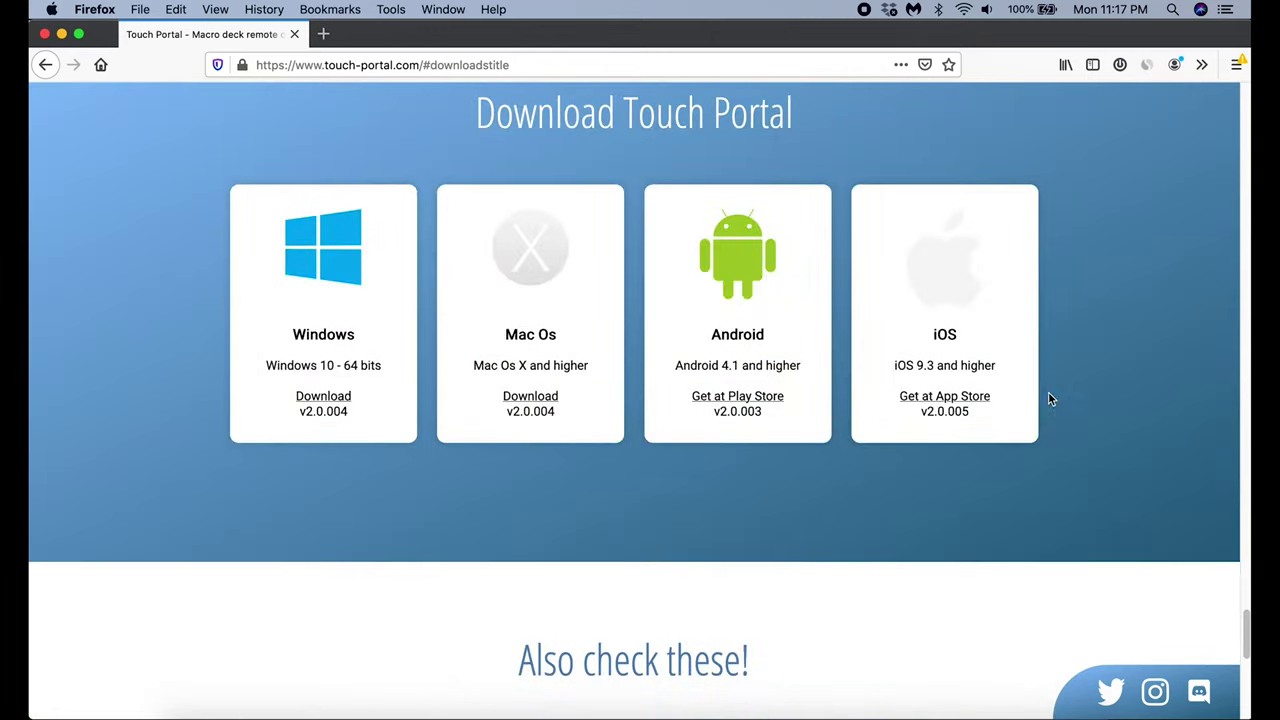
pyautogui.click(533, 400)
# Save Touch_Portal_Installer.pkg, try opening it from Downloads, and dismiss the unidentified-developer warning.
pyautogui.click(530, 398)
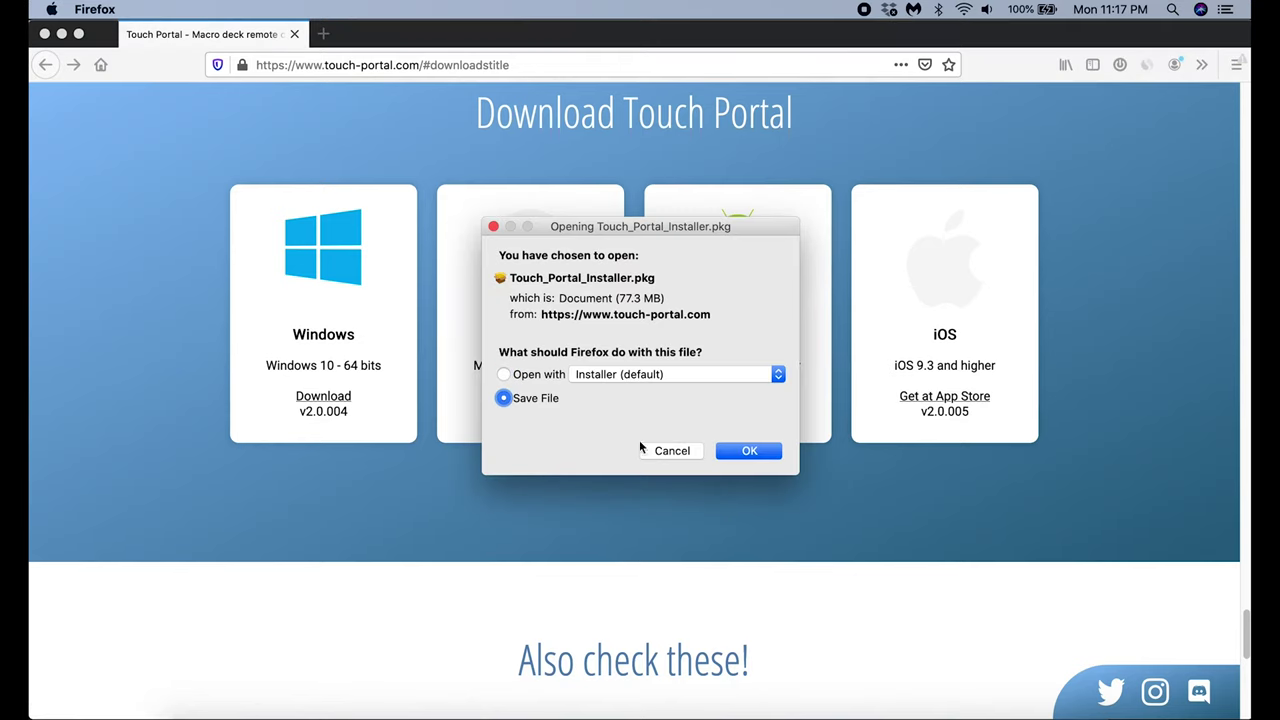
pyautogui.click(749, 450)
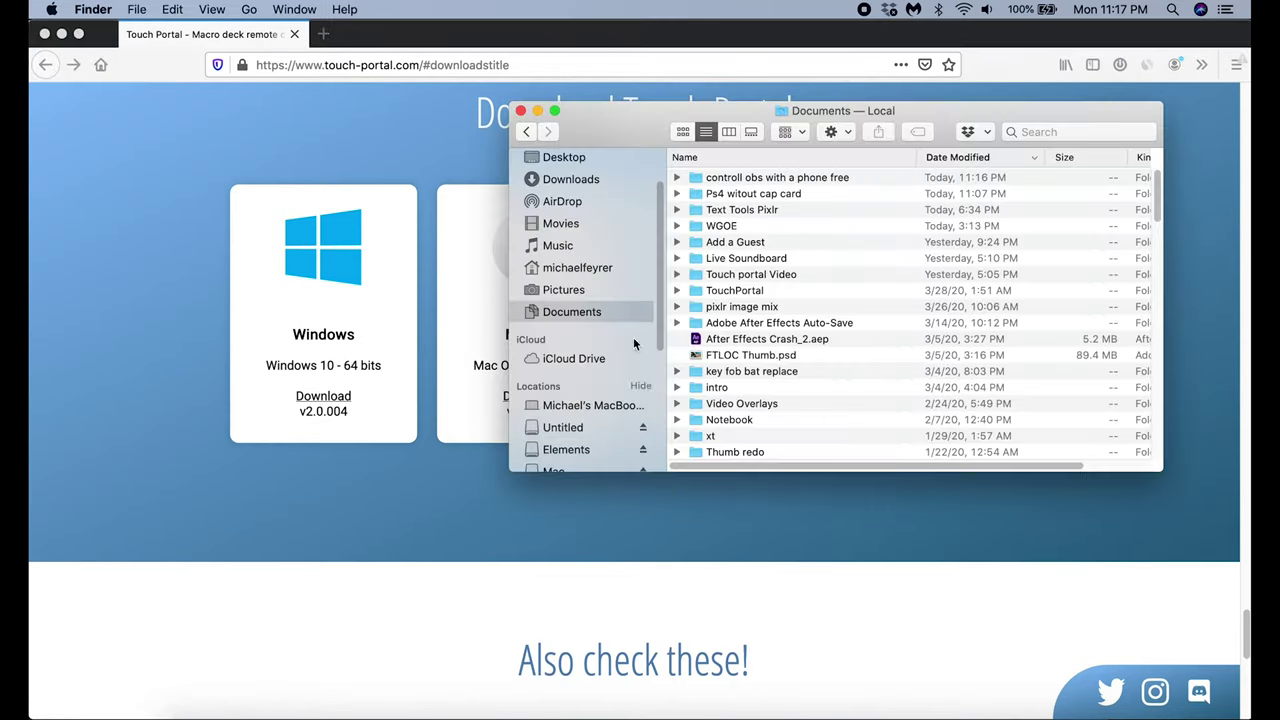
pyautogui.click(580, 186)
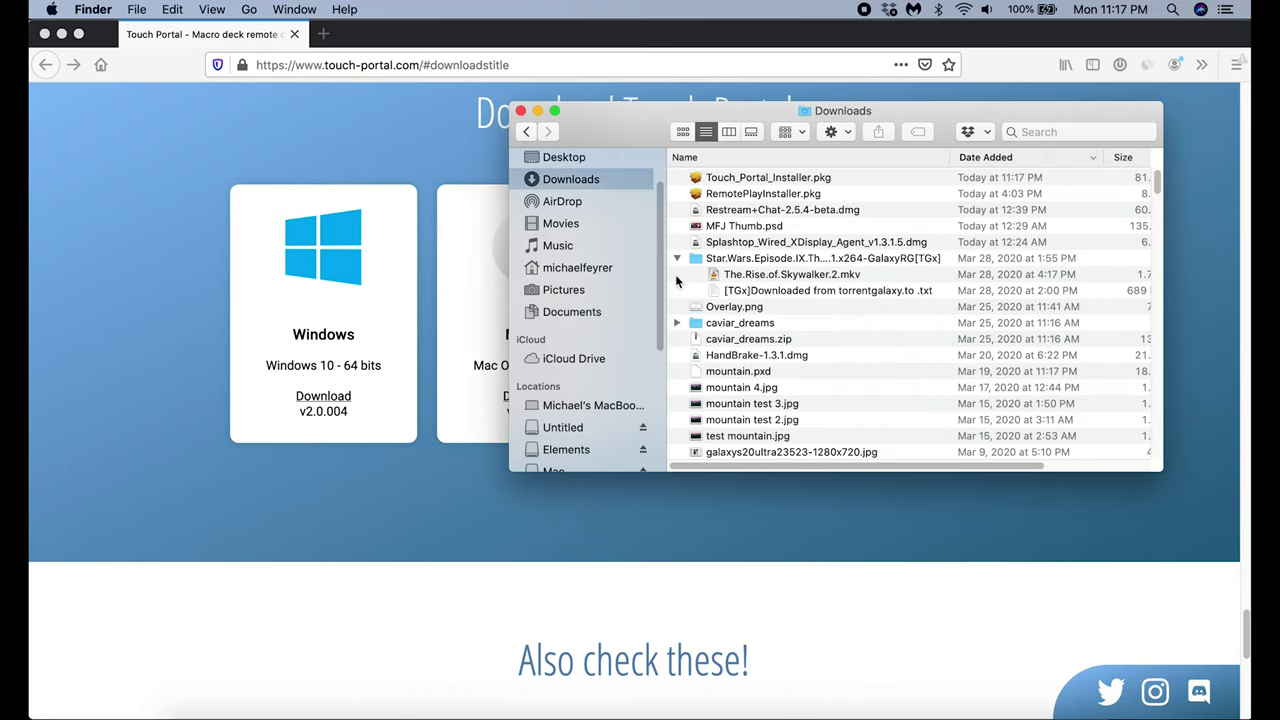
pyautogui.click(729, 180)
pyautogui.doubleClick(729, 180)
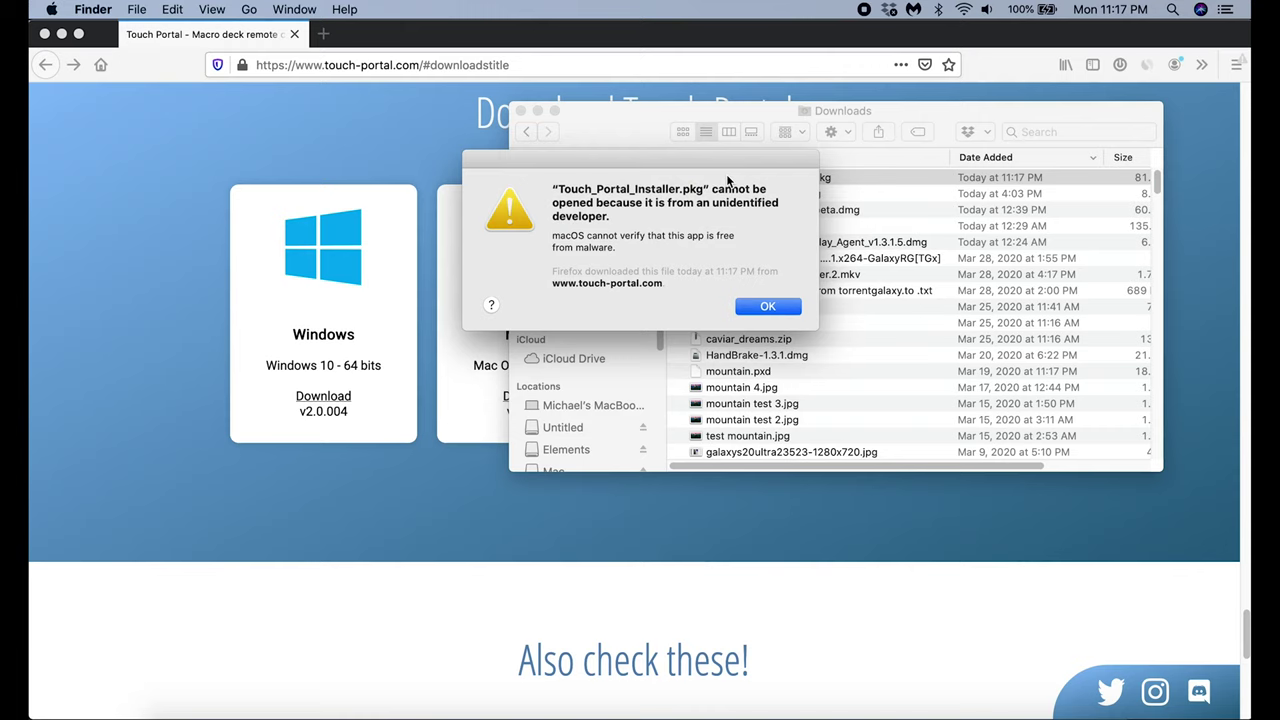
pyautogui.click(741, 306)
# Open the installer via right-click Open past the warning, close it, then show Applications.
pyautogui.rightClick(708, 182)
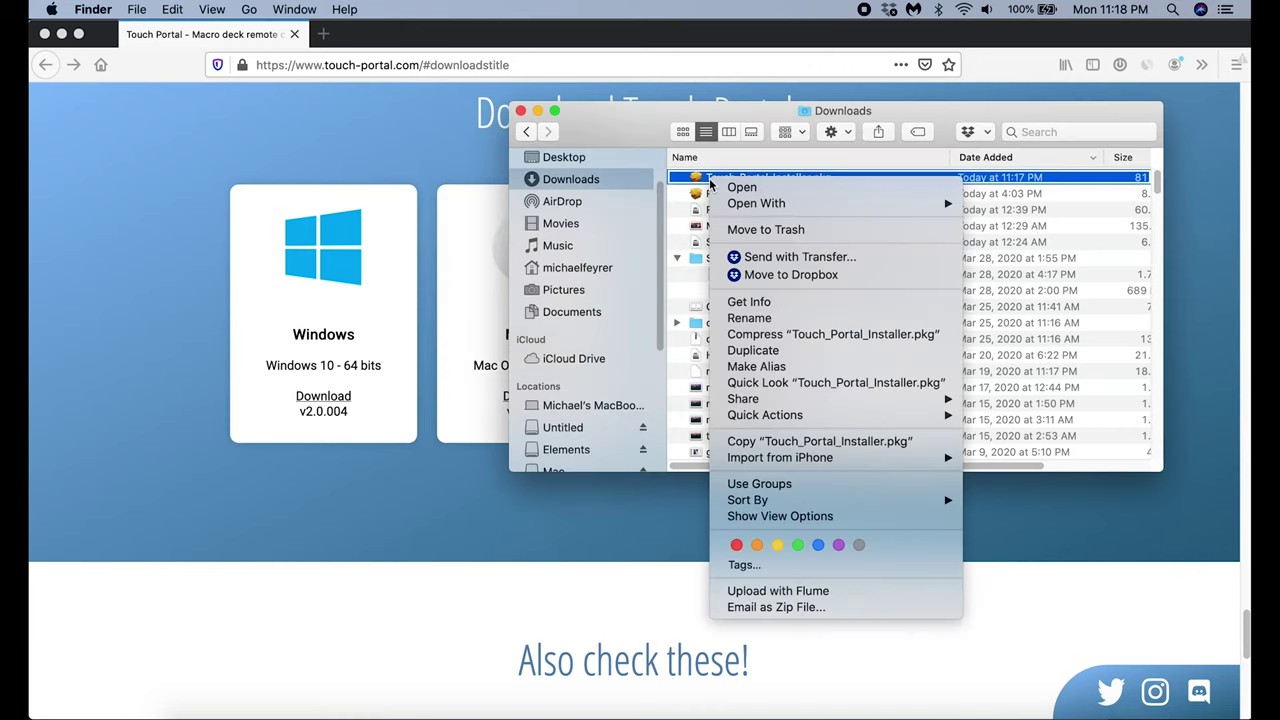
pyautogui.click(733, 188)
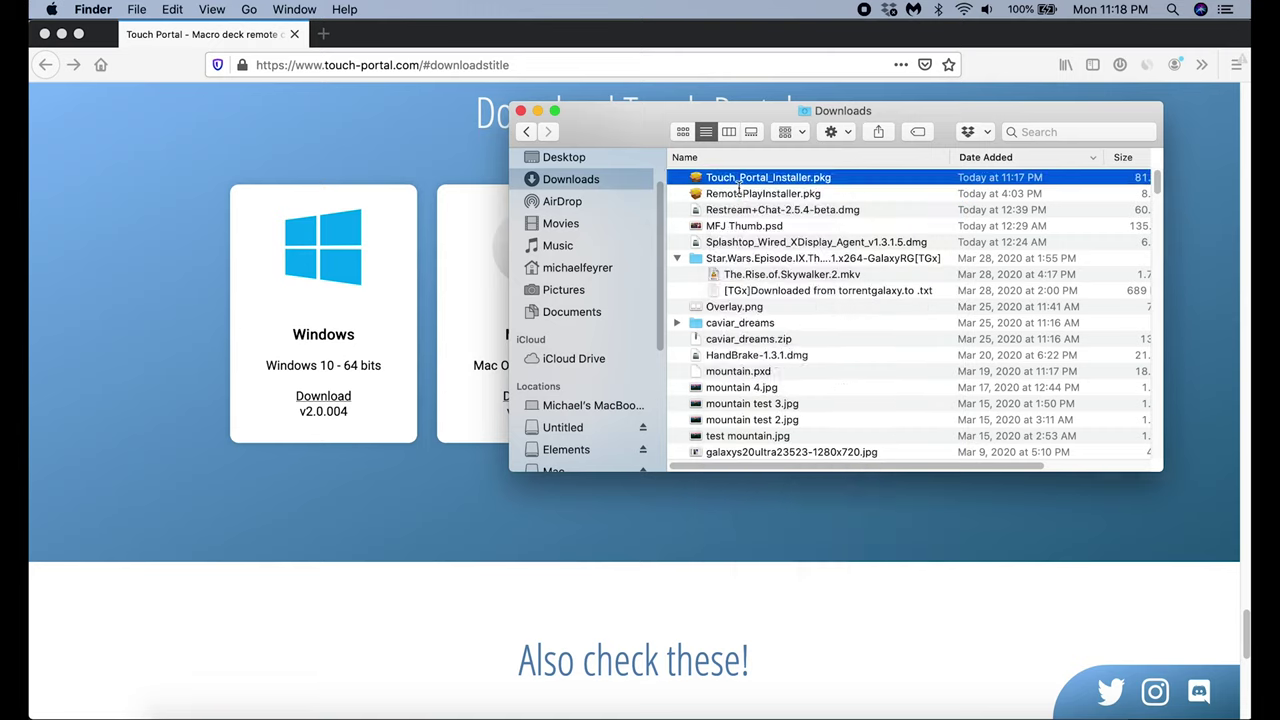
pyautogui.click(684, 326)
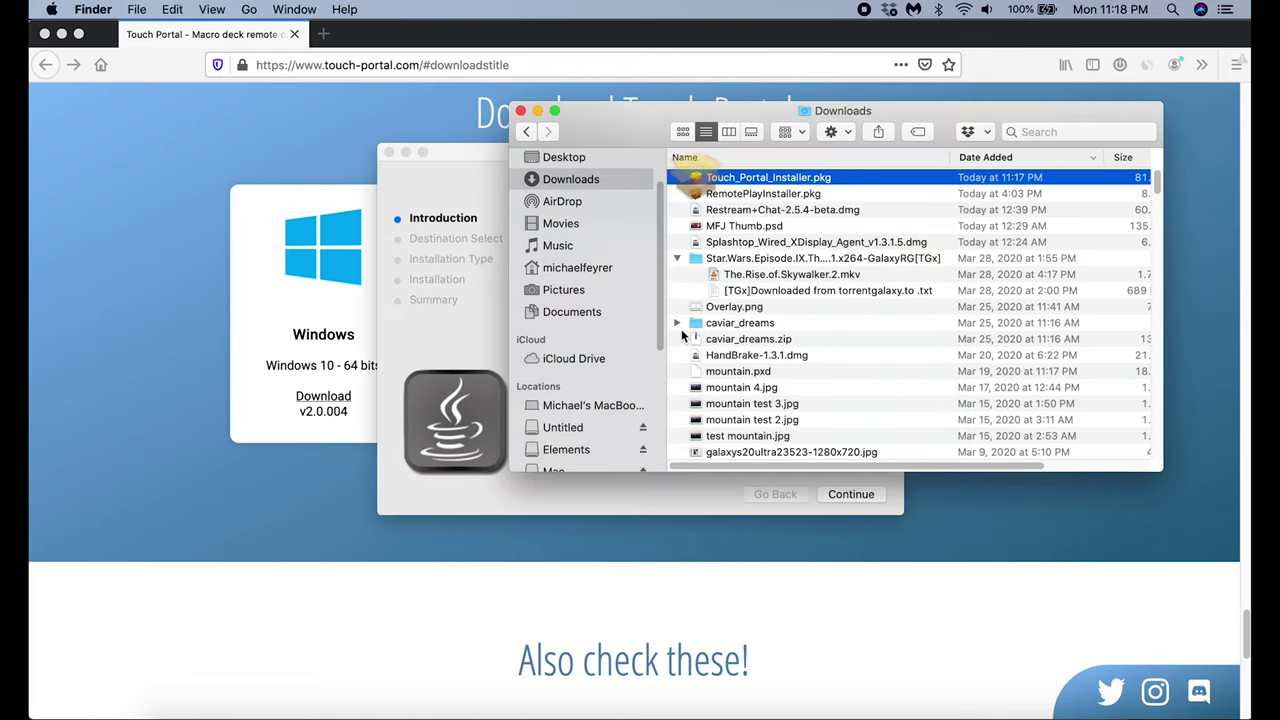
pyautogui.moveTo(473, 159); pyautogui.dragTo(338, 289)
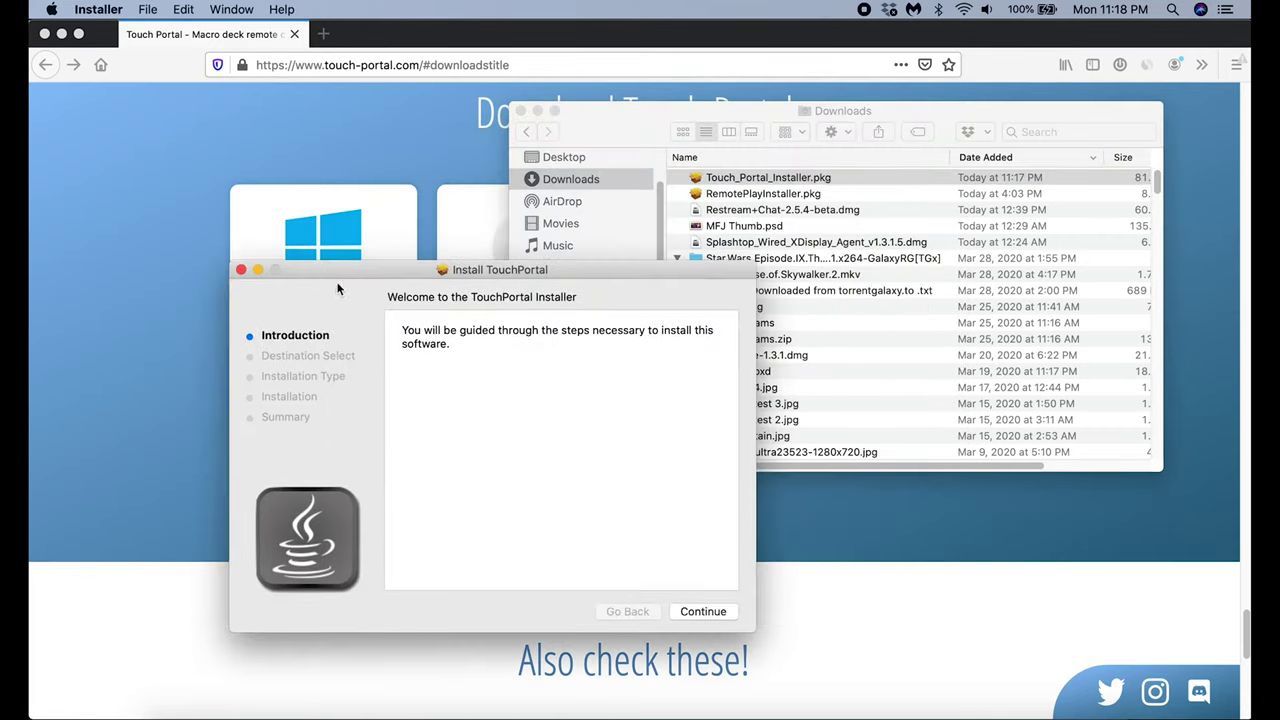
pyautogui.click(241, 270)
pyautogui.click(574, 201)
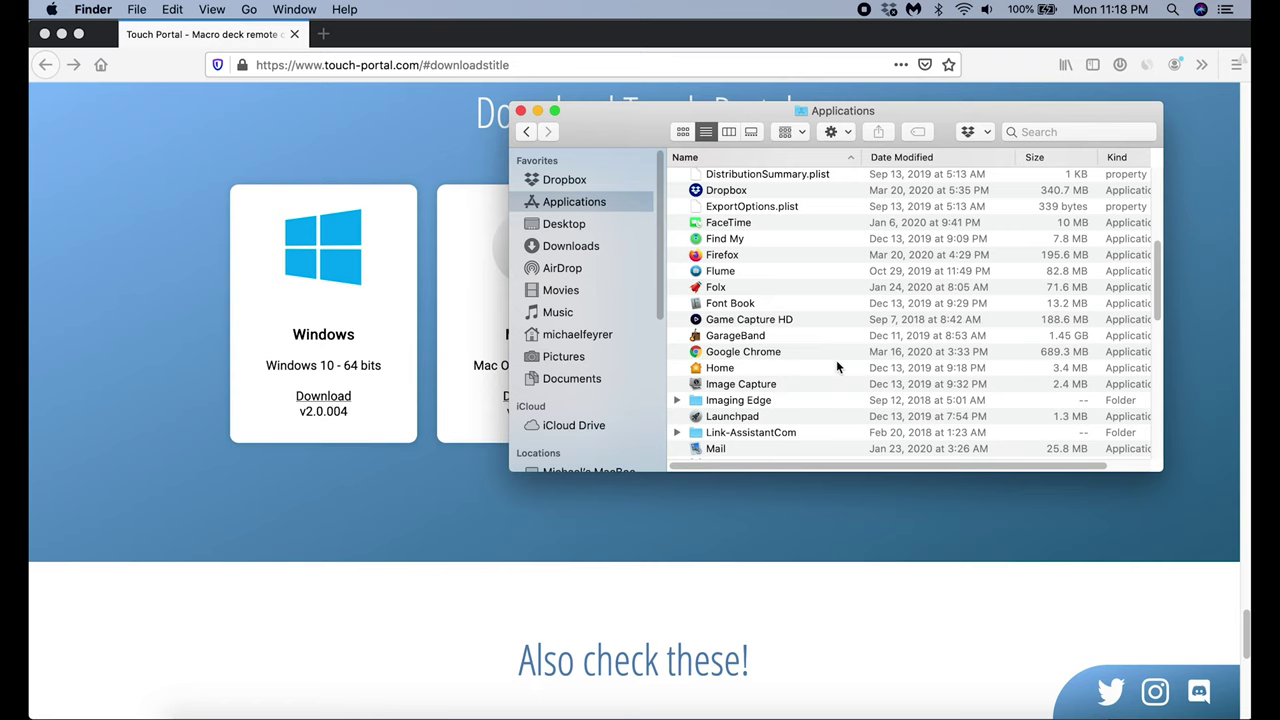
# Launch TouchPortal from Applications and delete the Coming Soon button.
pyautogui.scroll(-10, 780, 350)
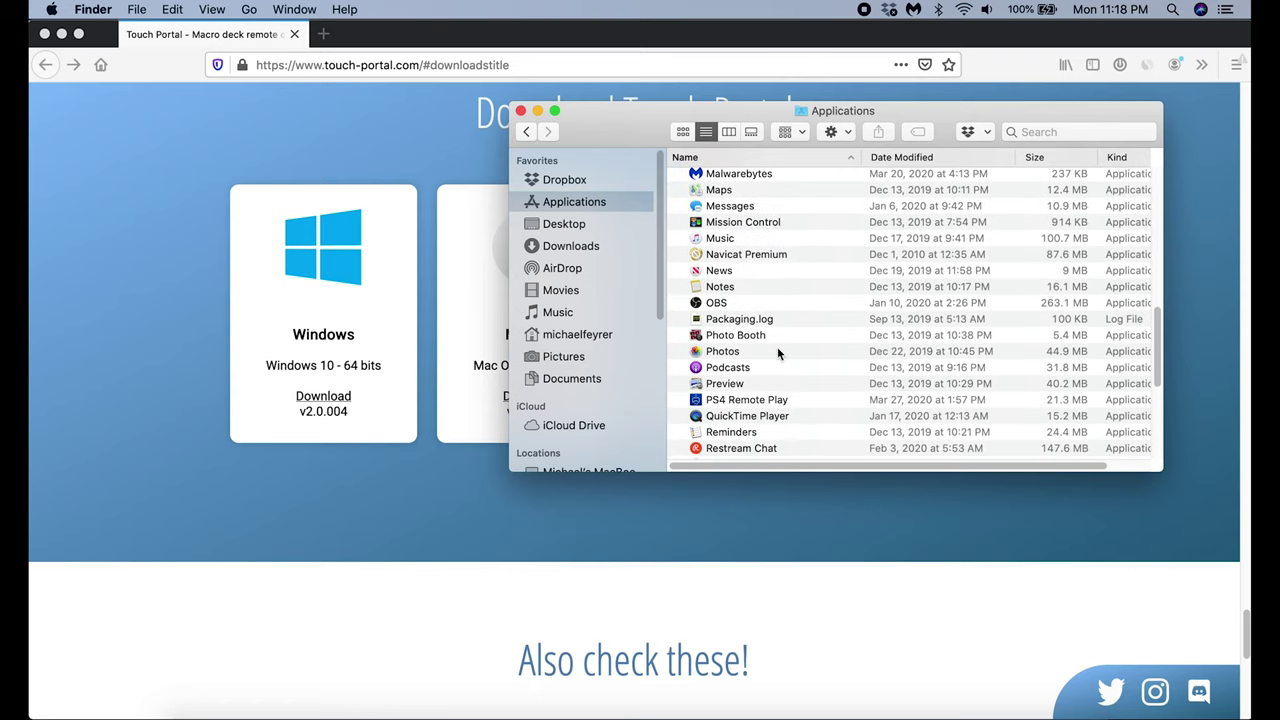
pyautogui.scroll(-10, 777, 352)
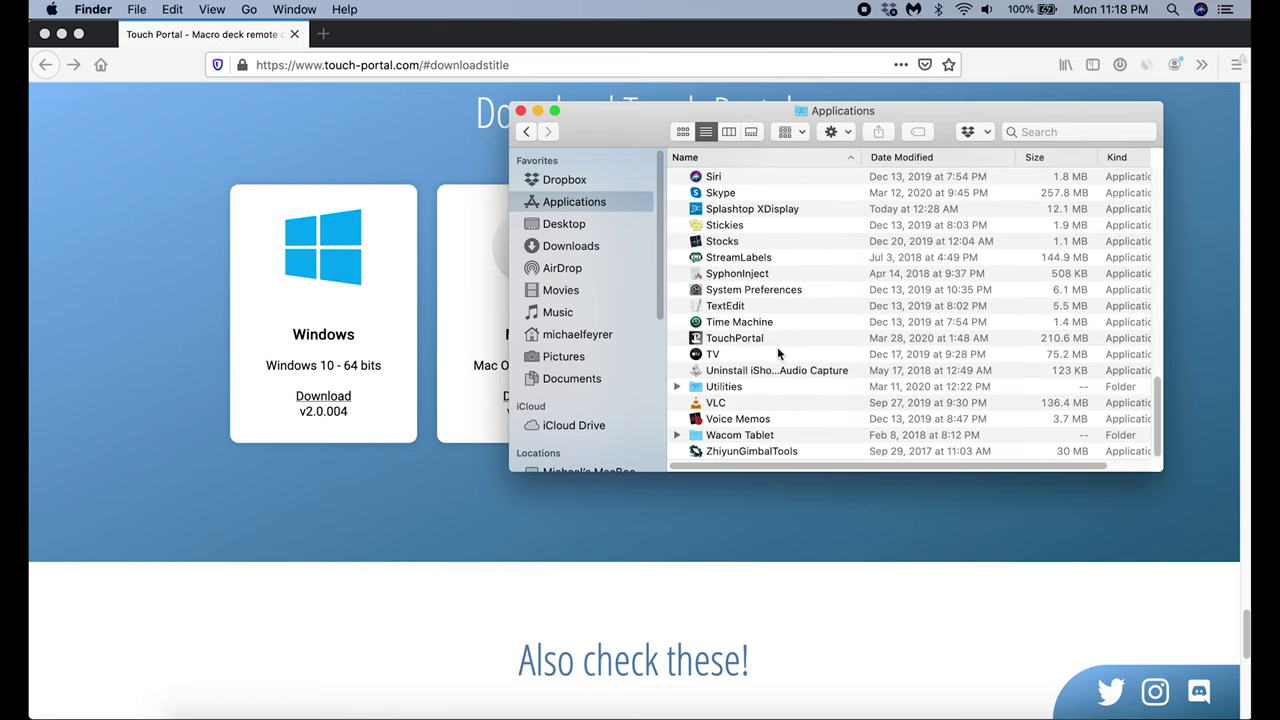
pyautogui.doubleClick(777, 344)
pyautogui.rightClick(364, 362)
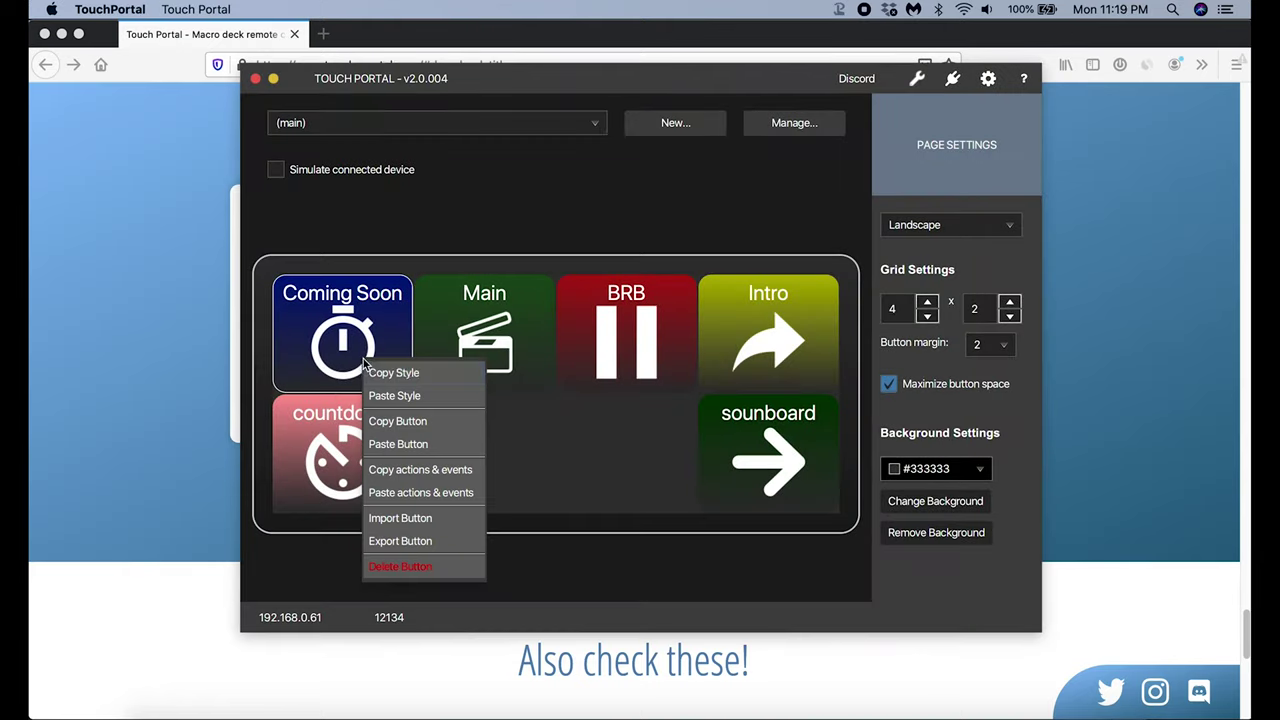
pyautogui.click(426, 566)
pyautogui.click(754, 316)
# Delete the Main, BRB and Intro buttons from the main page.
pyautogui.rightClick(487, 358)
pyautogui.click(560, 561)
pyautogui.click(754, 315)
pyautogui.rightClick(642, 336)
pyautogui.click(700, 540)
pyautogui.click(754, 315)
pyautogui.rightClick(763, 356)
pyautogui.click(775, 557)
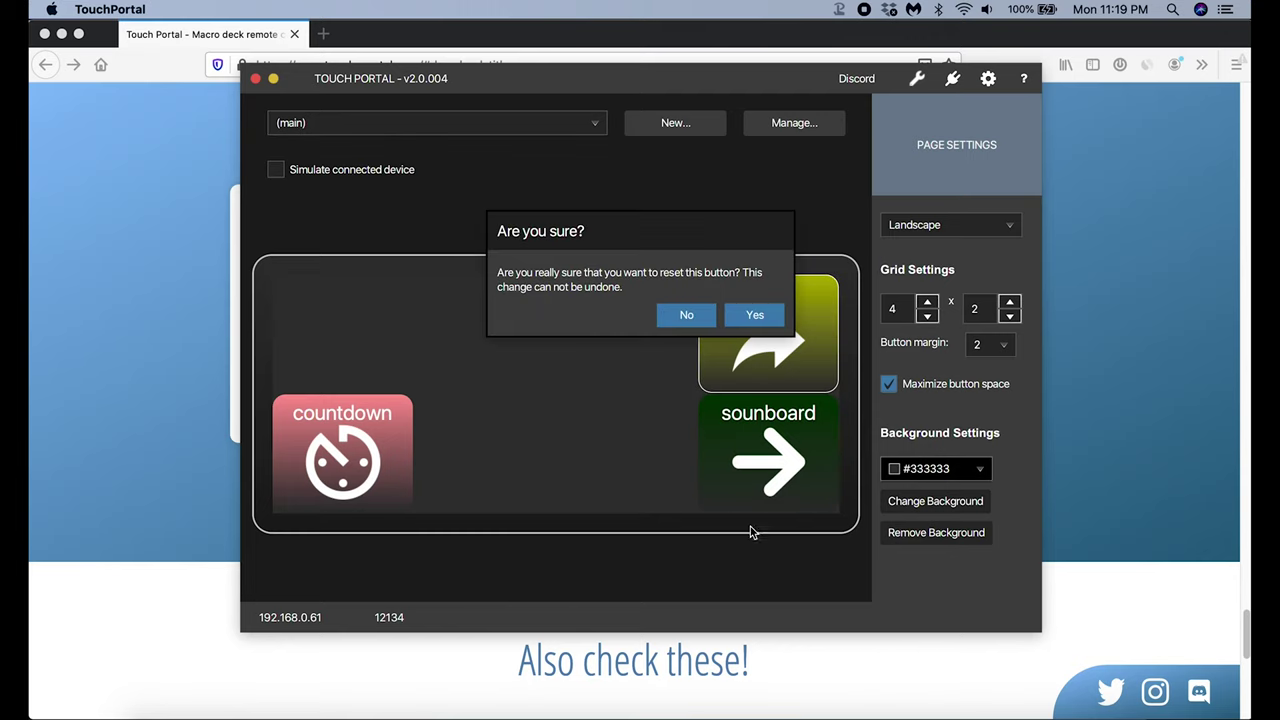
pyautogui.click(754, 315)
# Delete the countdown and soundboard buttons, leaving the grid empty.
pyautogui.rightClick(363, 449)
pyautogui.click(415, 655)
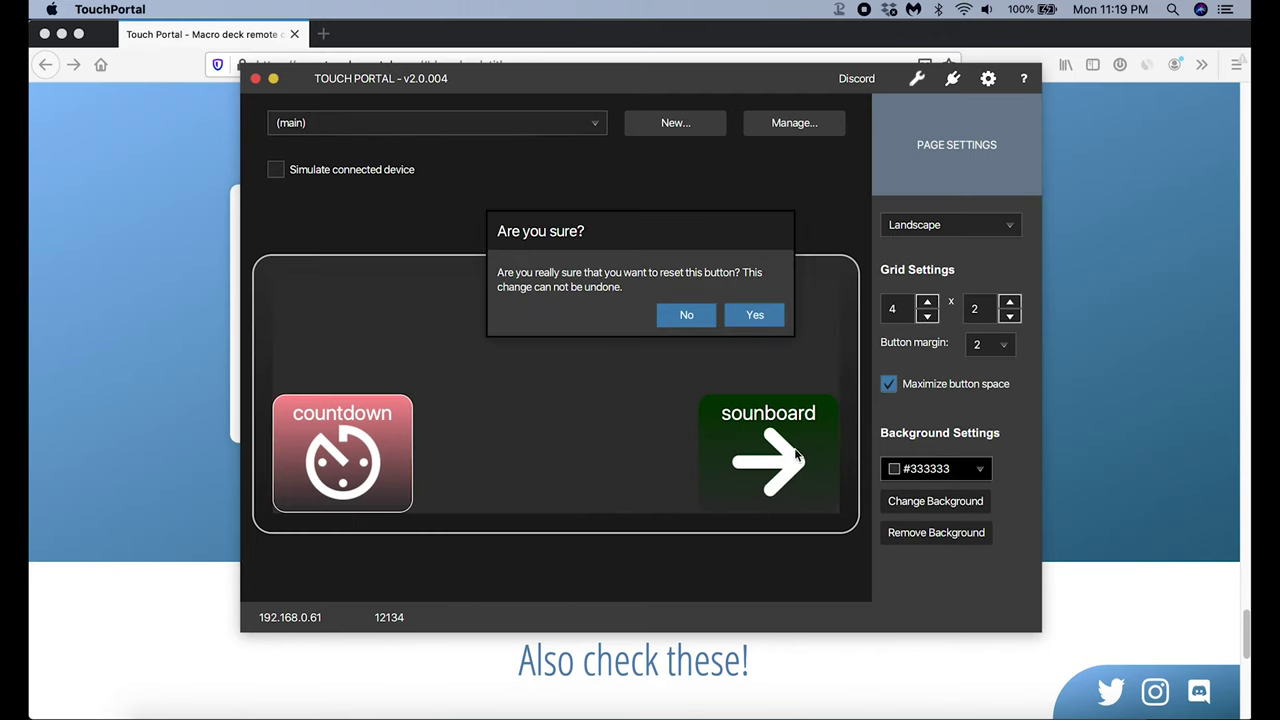
pyautogui.click(754, 315)
pyautogui.rightClick(770, 440)
pyautogui.click(820, 645)
pyautogui.click(754, 315)
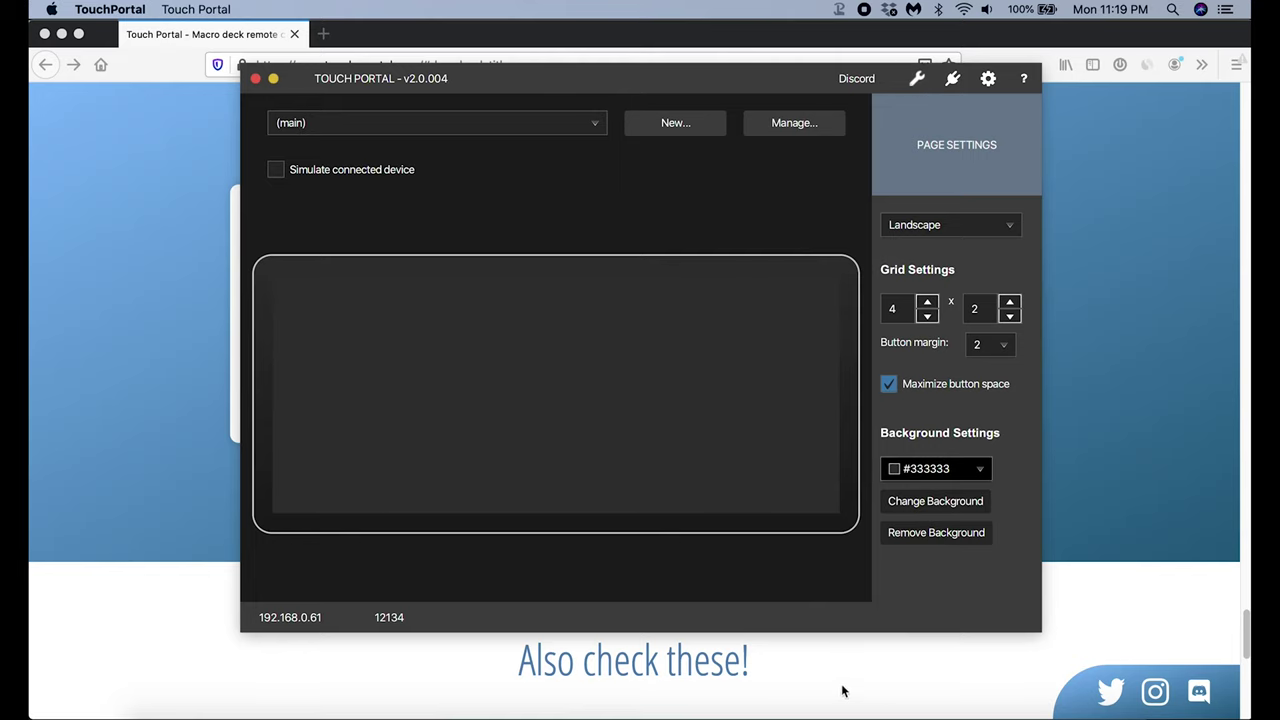
# Check OBS, then choose Connect with OBS from Touch Portal's plug-icon menu.
pyautogui.click(727, 712)
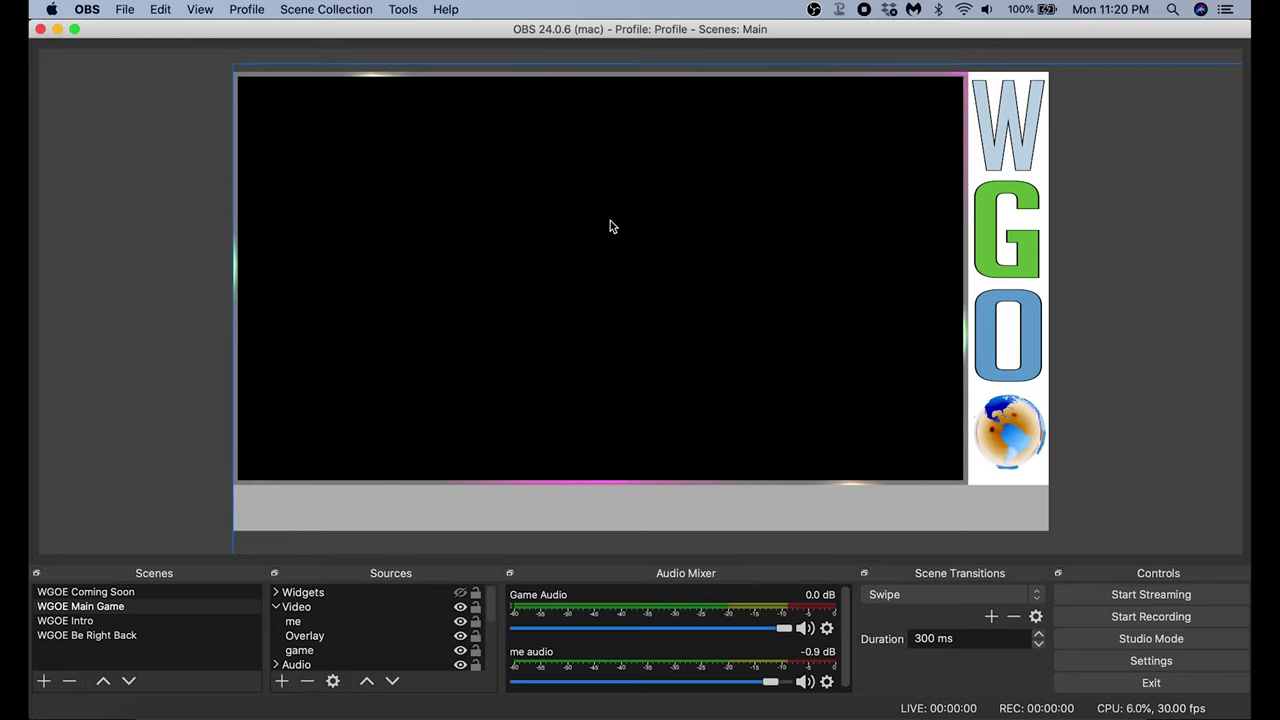
pyautogui.click(842, 712)
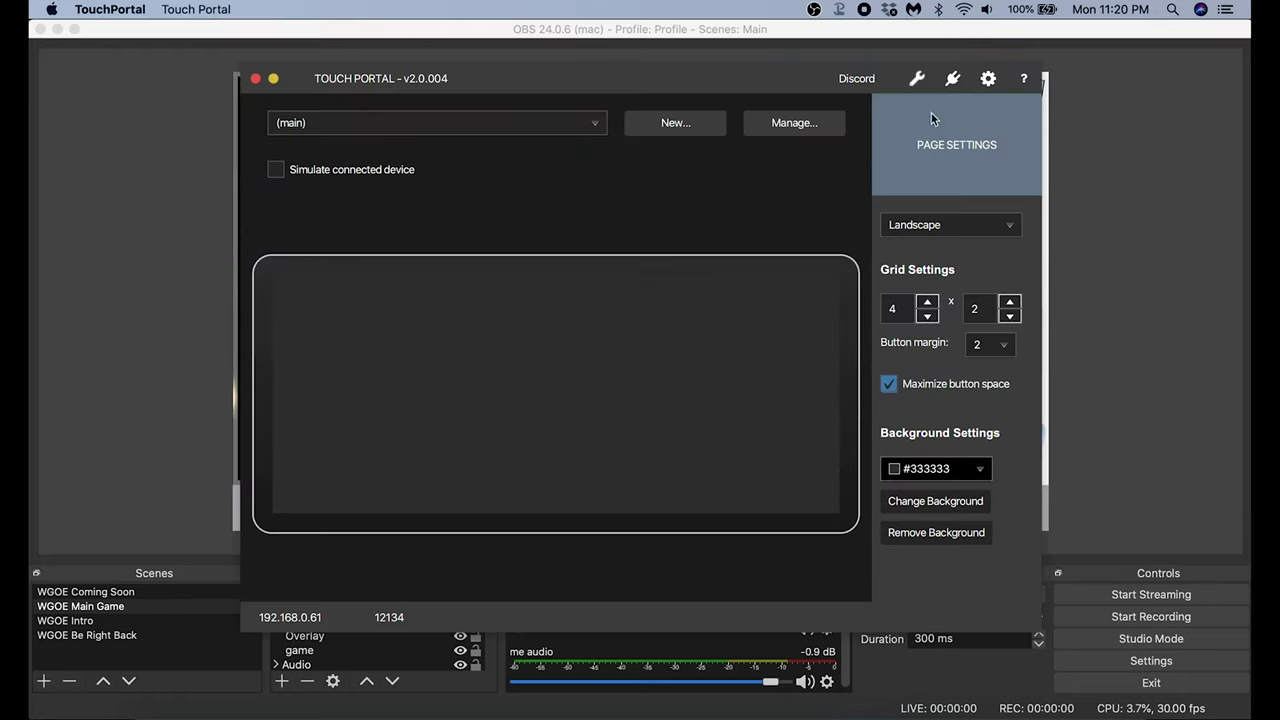
pyautogui.click(915, 83)
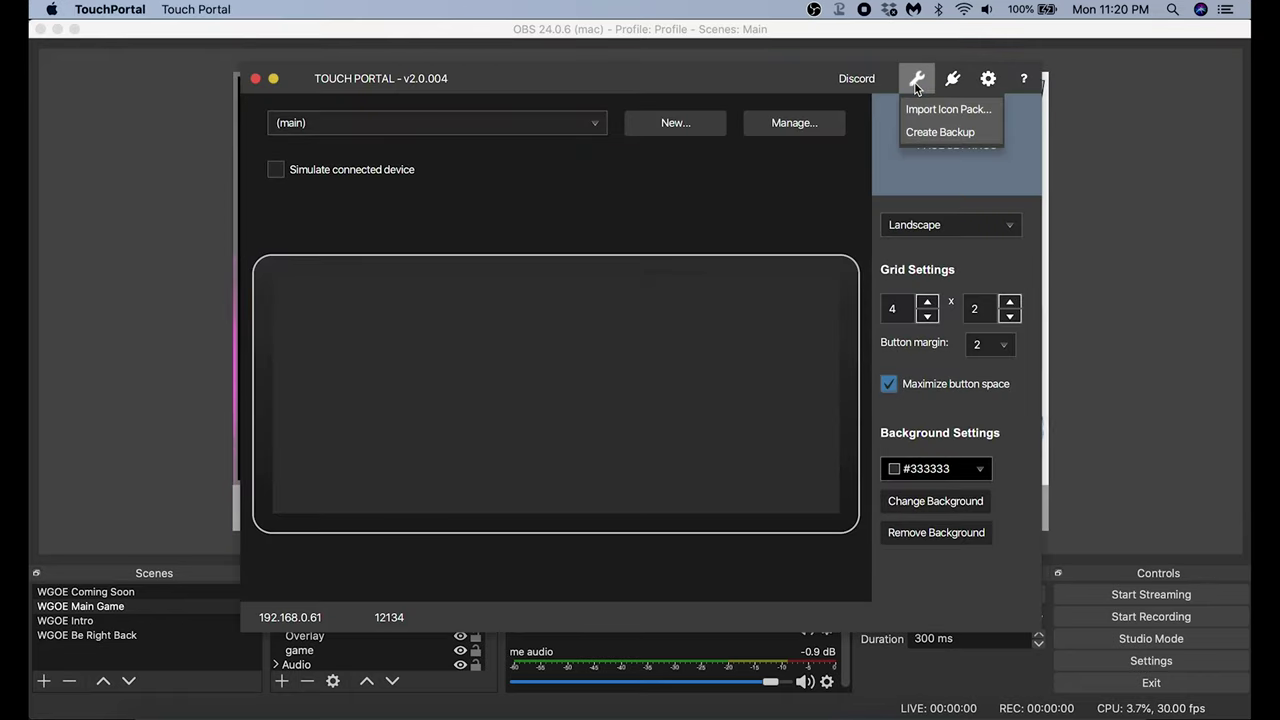
pyautogui.click(950, 84)
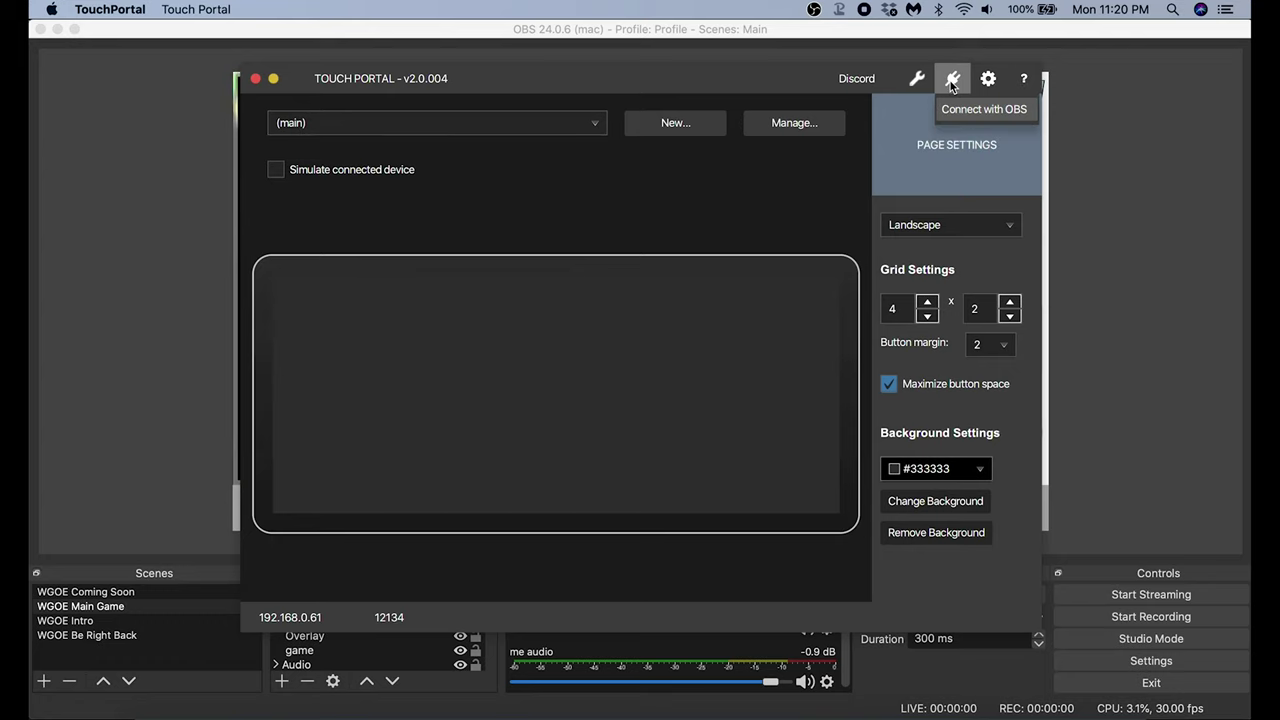
pyautogui.click(980, 112)
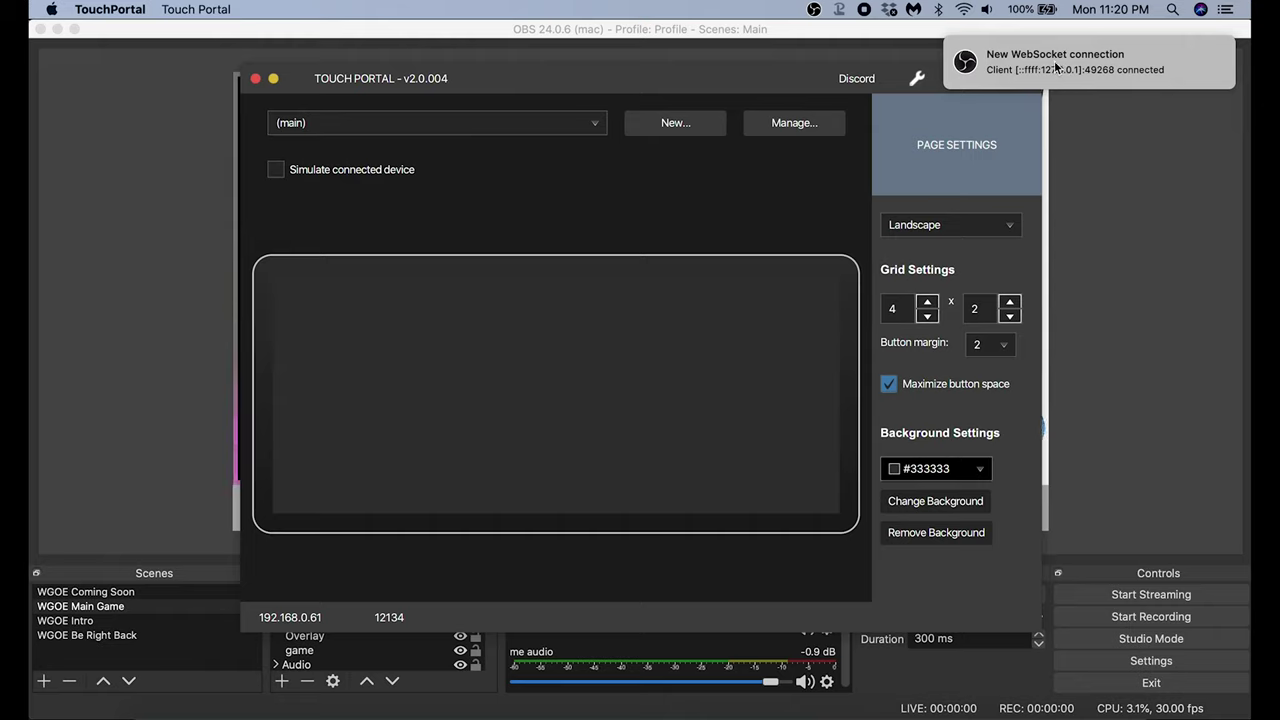
# On the first empty button, add an OBS Scene Selection action for WGOE Coming Soon.
pyautogui.click(397, 358)
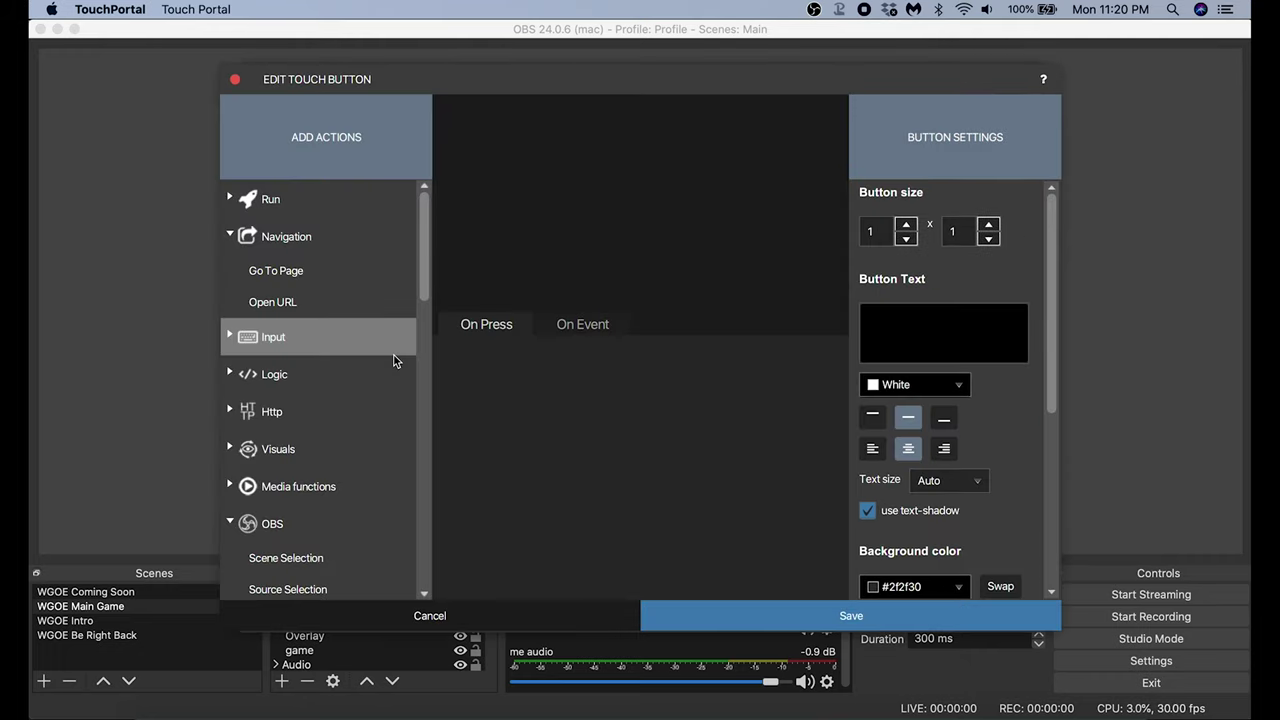
pyautogui.click(227, 525)
pyautogui.scroll(-1, 420, 520)
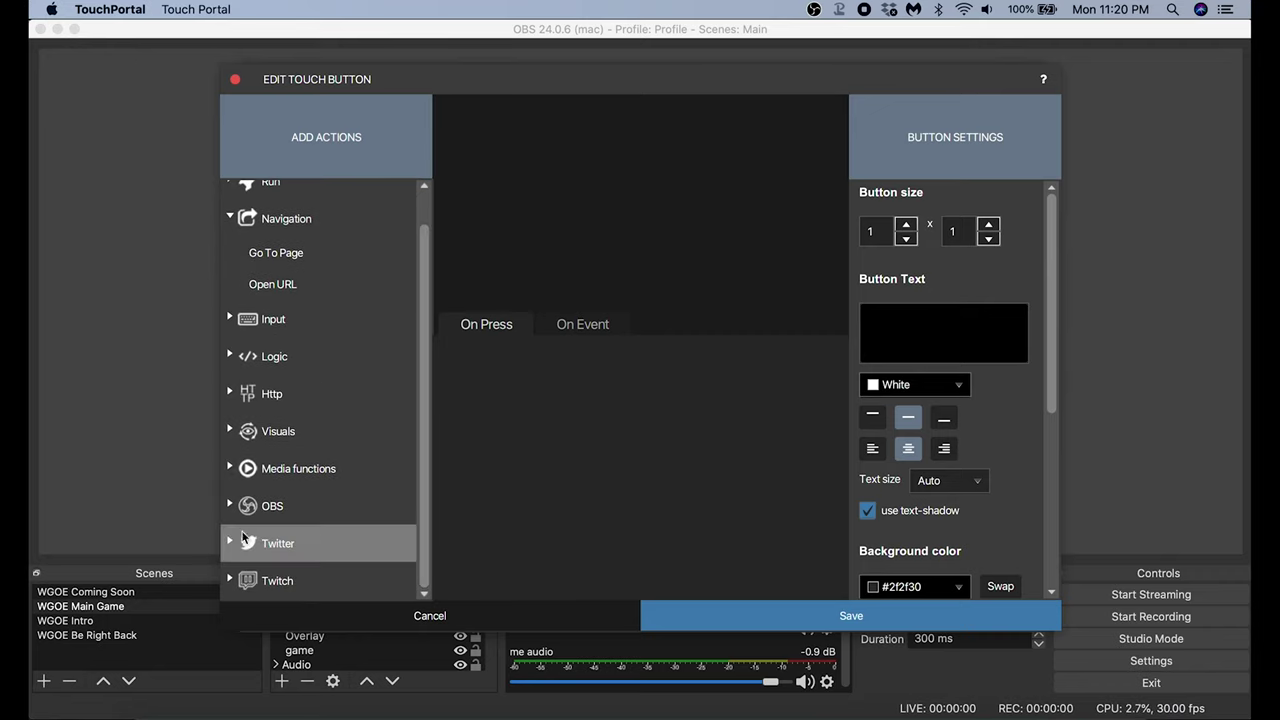
pyautogui.click(229, 507)
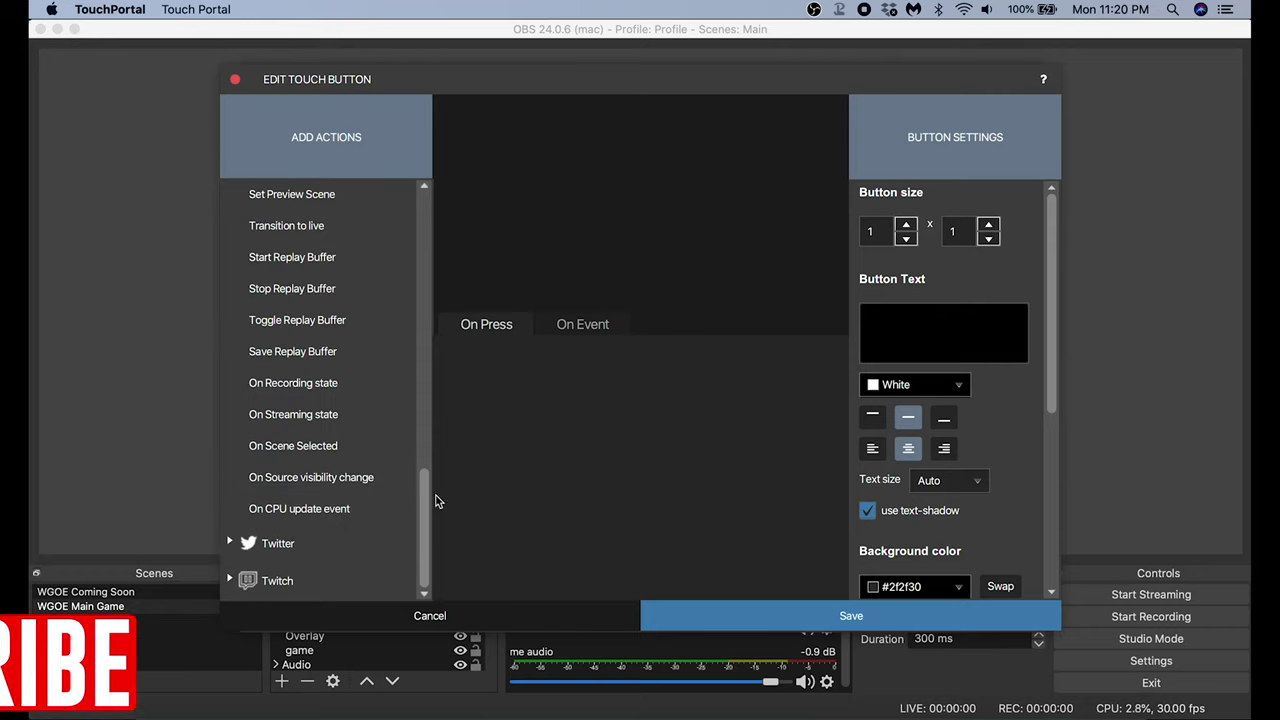
pyautogui.scroll(2, 425, 498)
pyautogui.moveTo(425, 498); pyautogui.dragTo(426, 300)
pyautogui.click(289, 344)
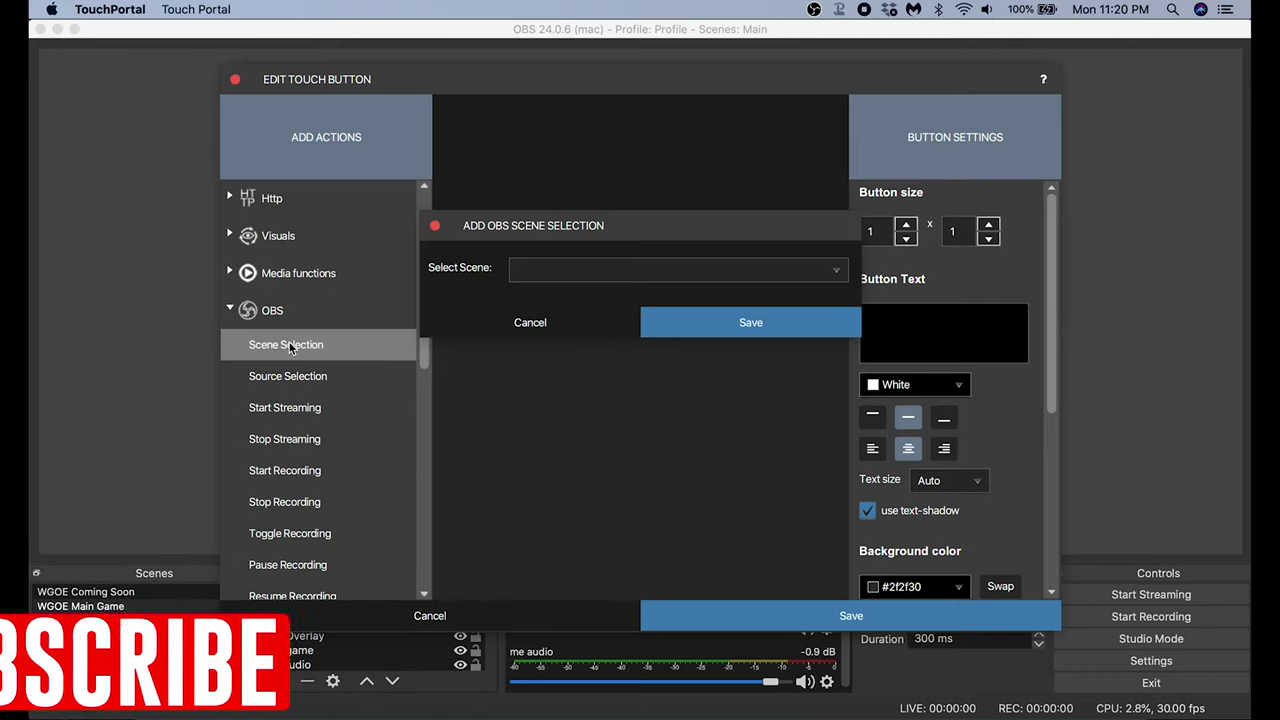
pyautogui.click(545, 270)
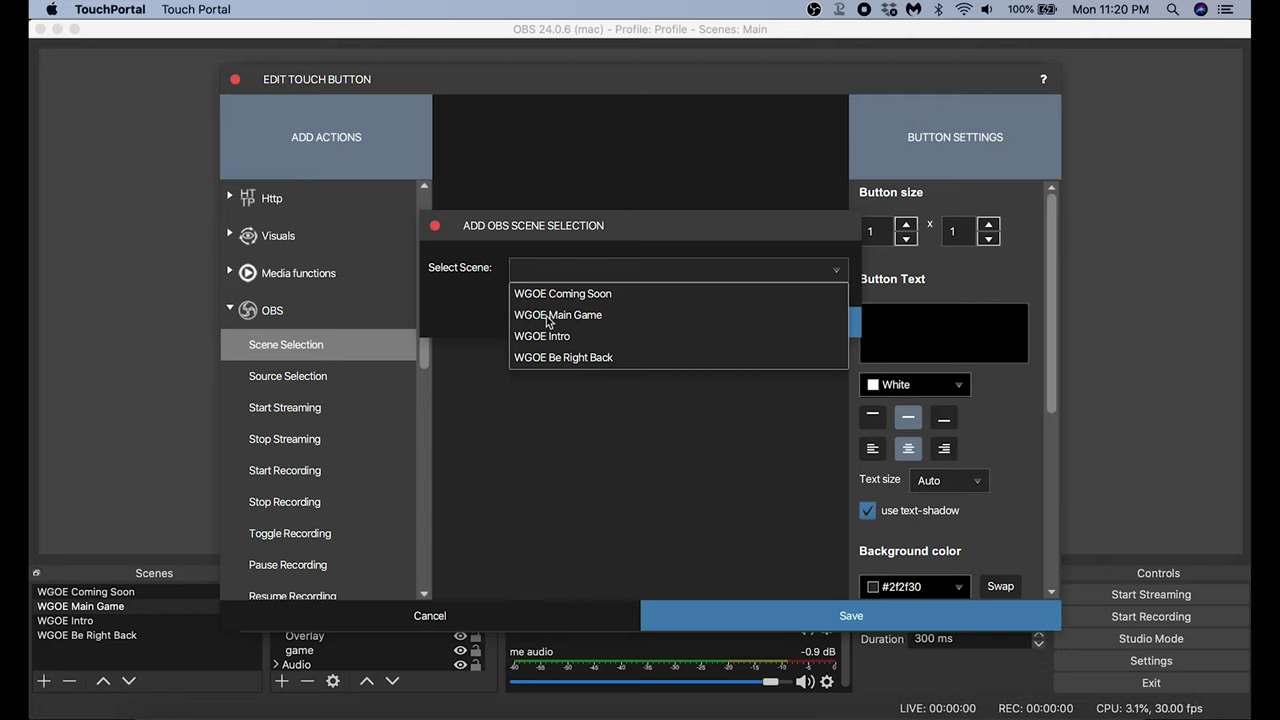
pyautogui.click(545, 294)
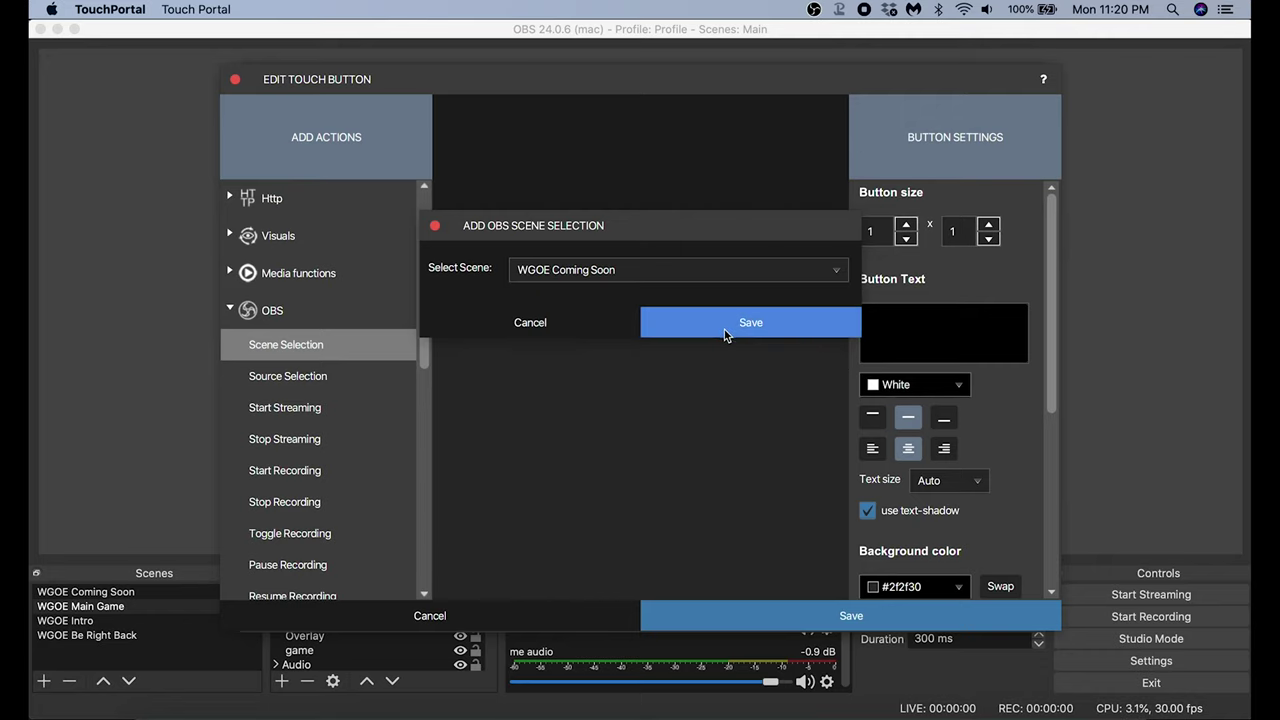
pyautogui.click(726, 333)
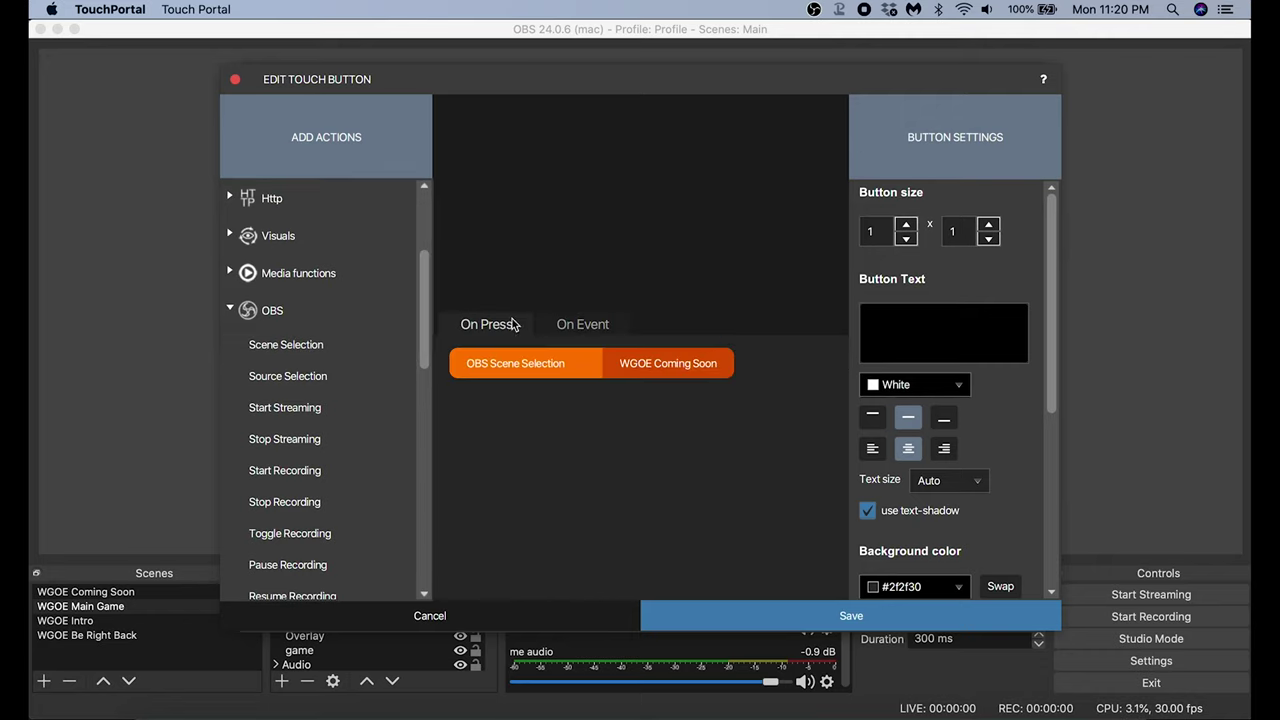
# Label the button 'Coming Soon', top-aligned, with a solid teal background.
pyautogui.click(918, 318)
pyautogui.write('Coming Soon')
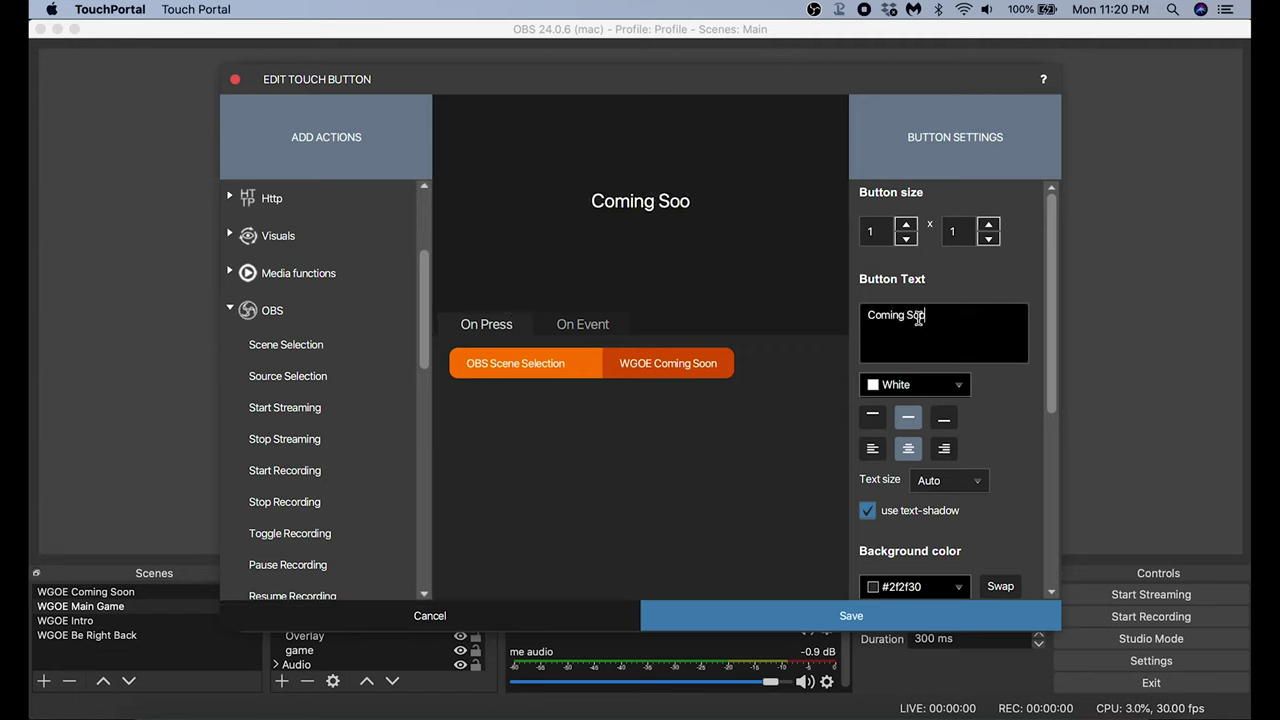
pyautogui.click(872, 414)
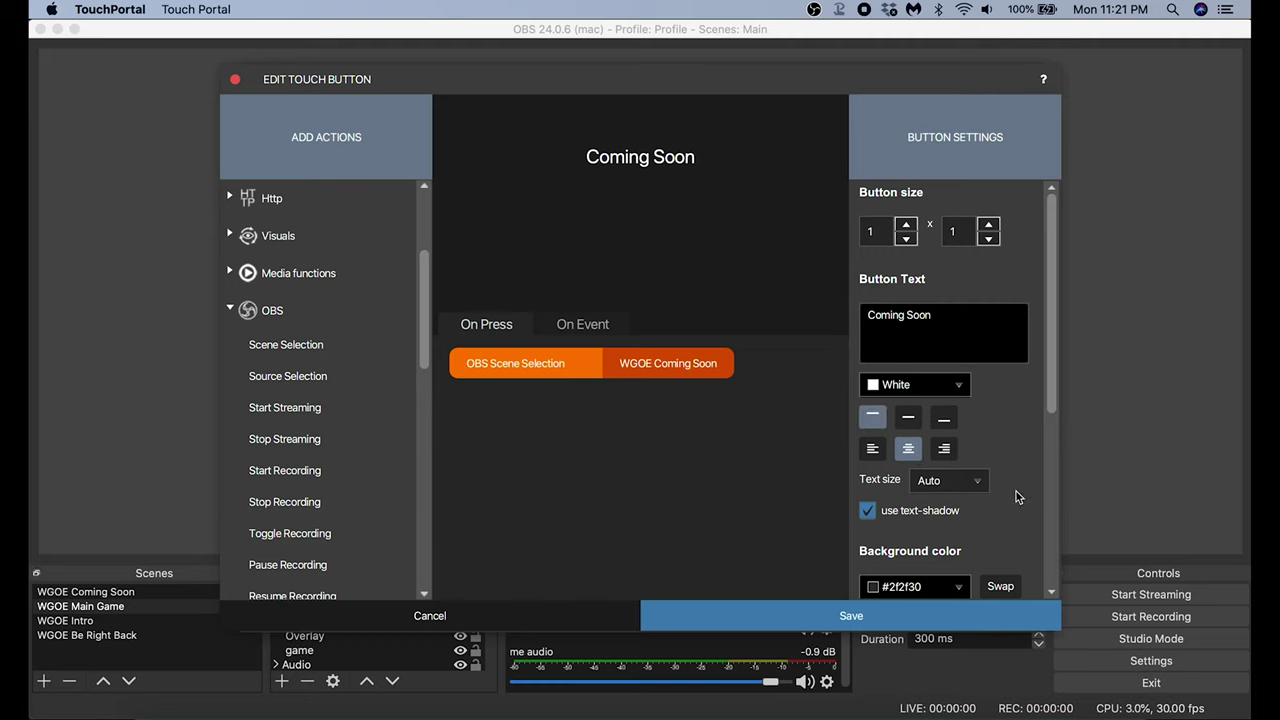
pyautogui.scroll(-2, 1016, 491)
pyautogui.click(940, 543)
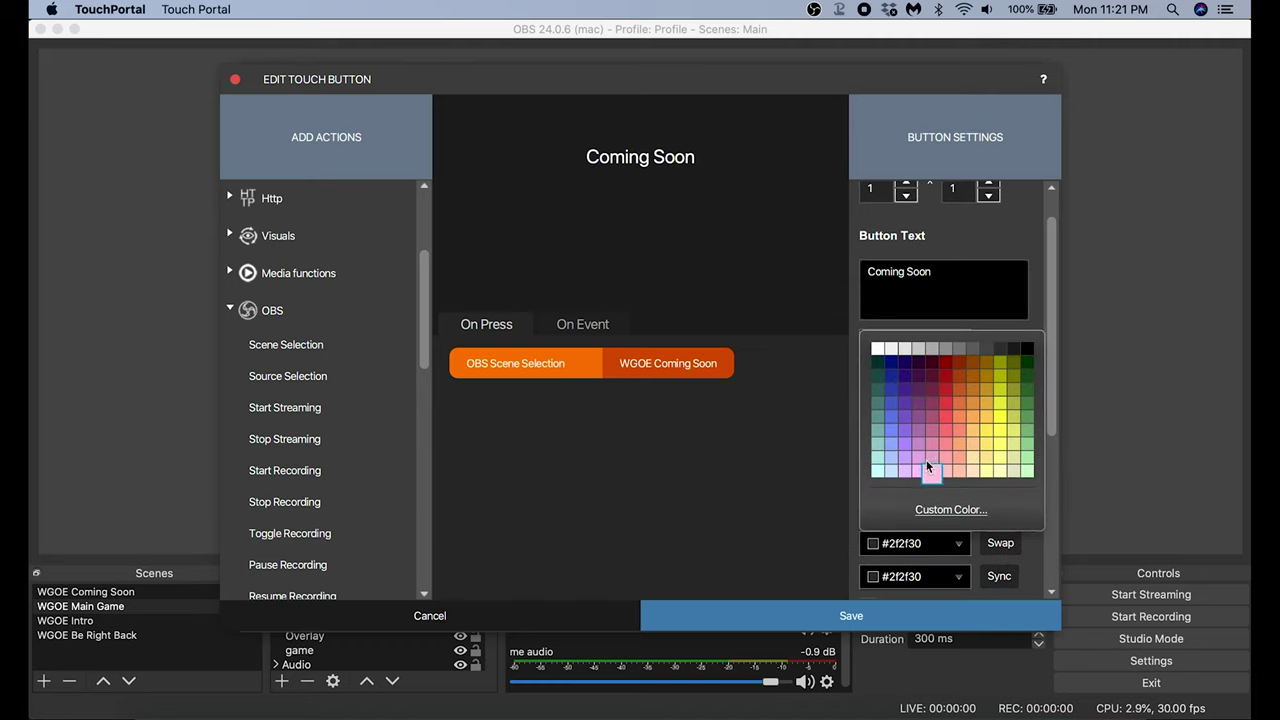
pyautogui.click(877, 378)
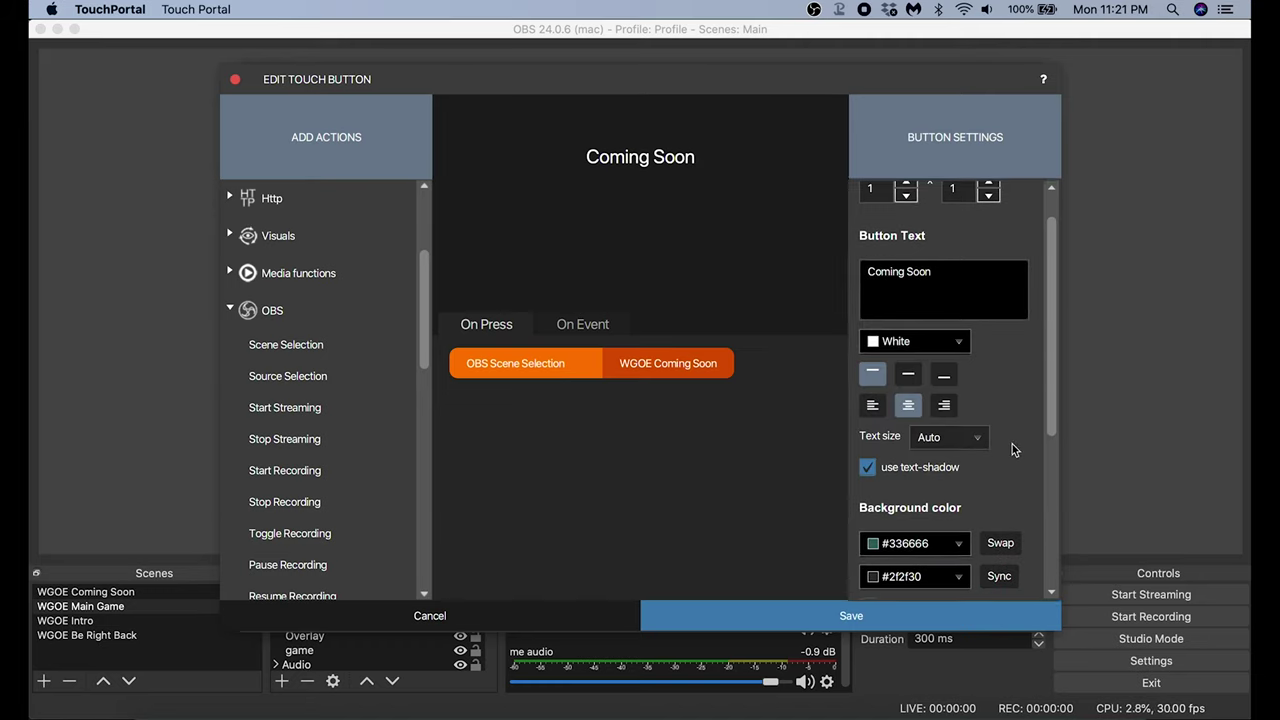
pyautogui.scroll(-1, 1012, 444)
pyautogui.scroll(-2, 1013, 453)
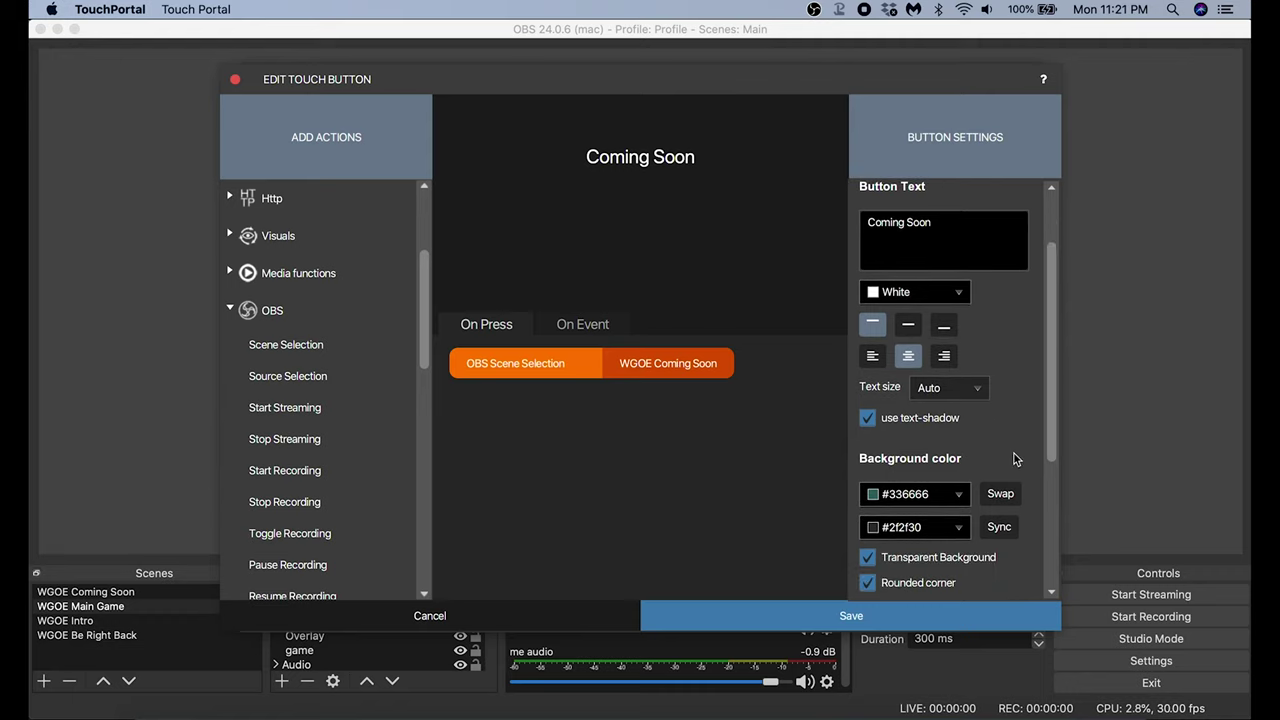
pyautogui.click(867, 557)
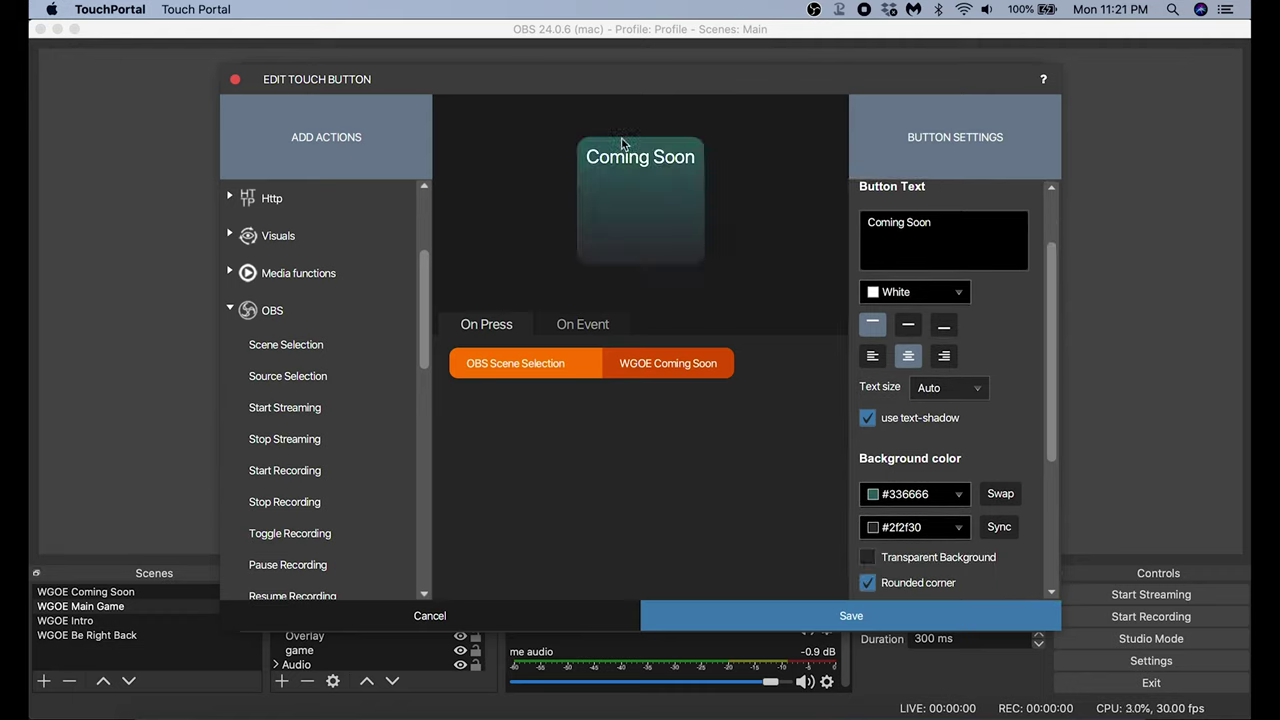
pyautogui.moveTo(1047, 414); pyautogui.dragTo(1046, 541)
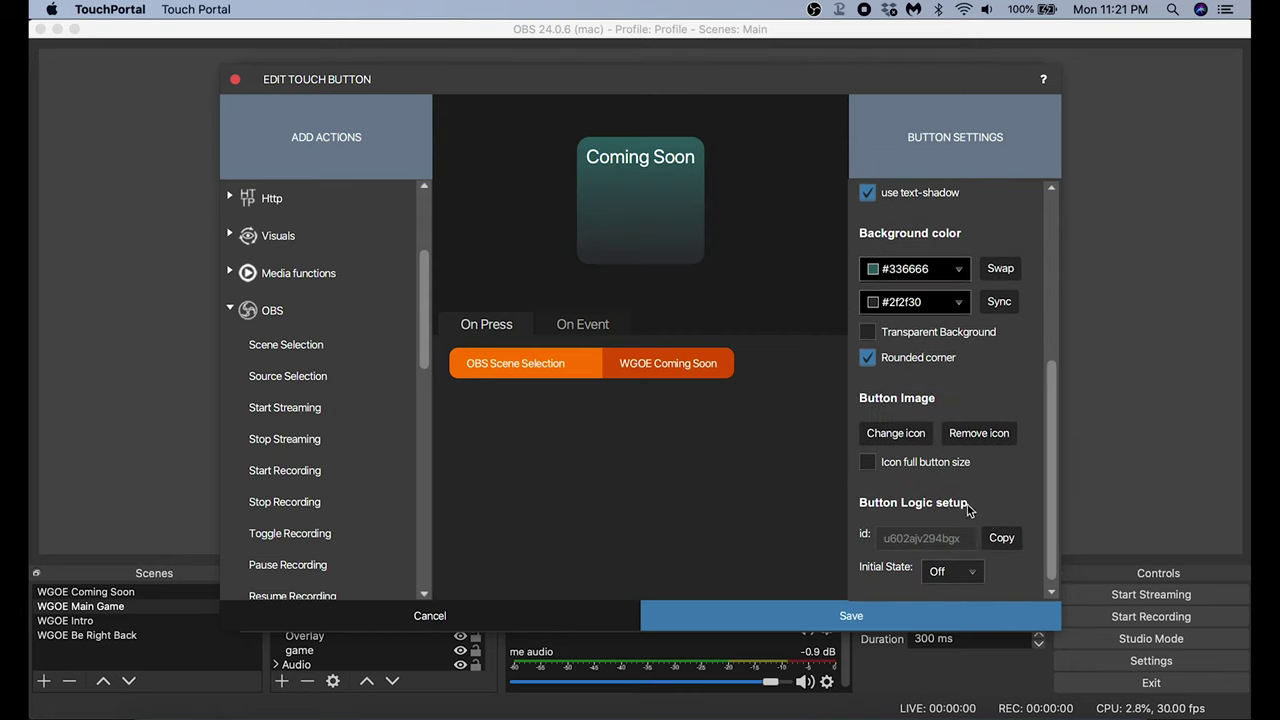
# Give the button the stopwatch icon from the icon pack and save it.
pyautogui.click(909, 436)
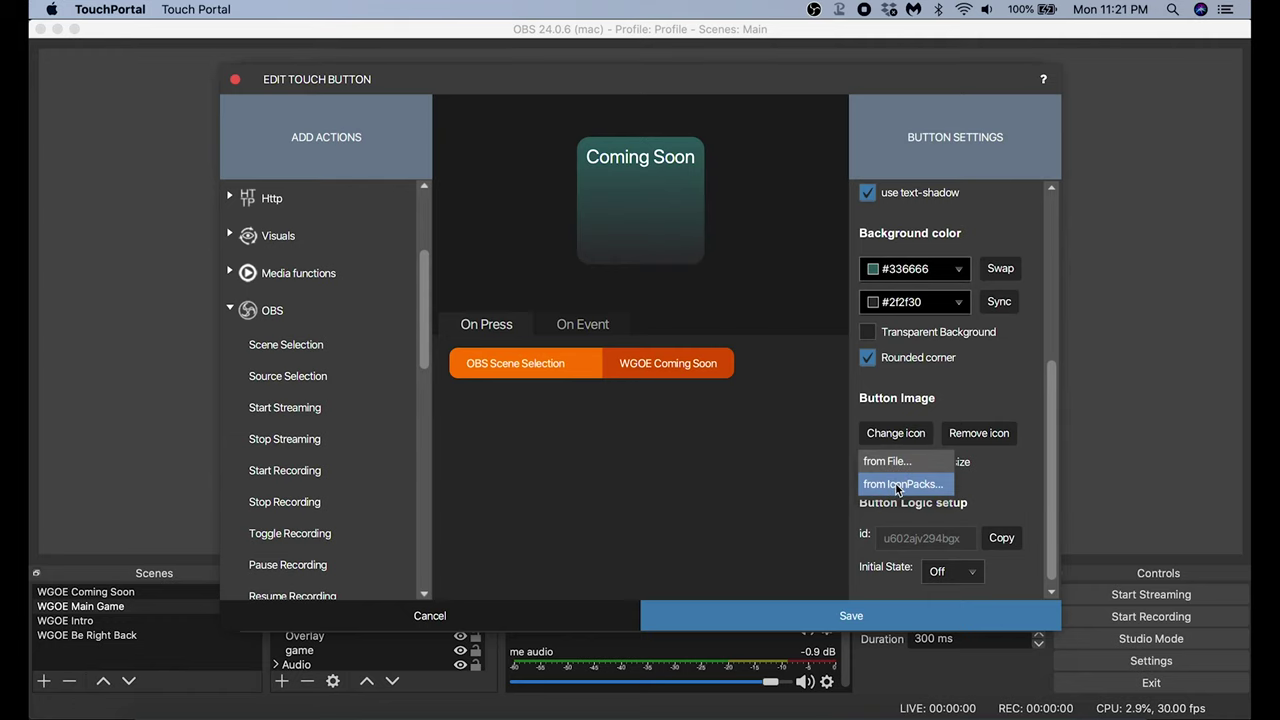
pyautogui.click(899, 485)
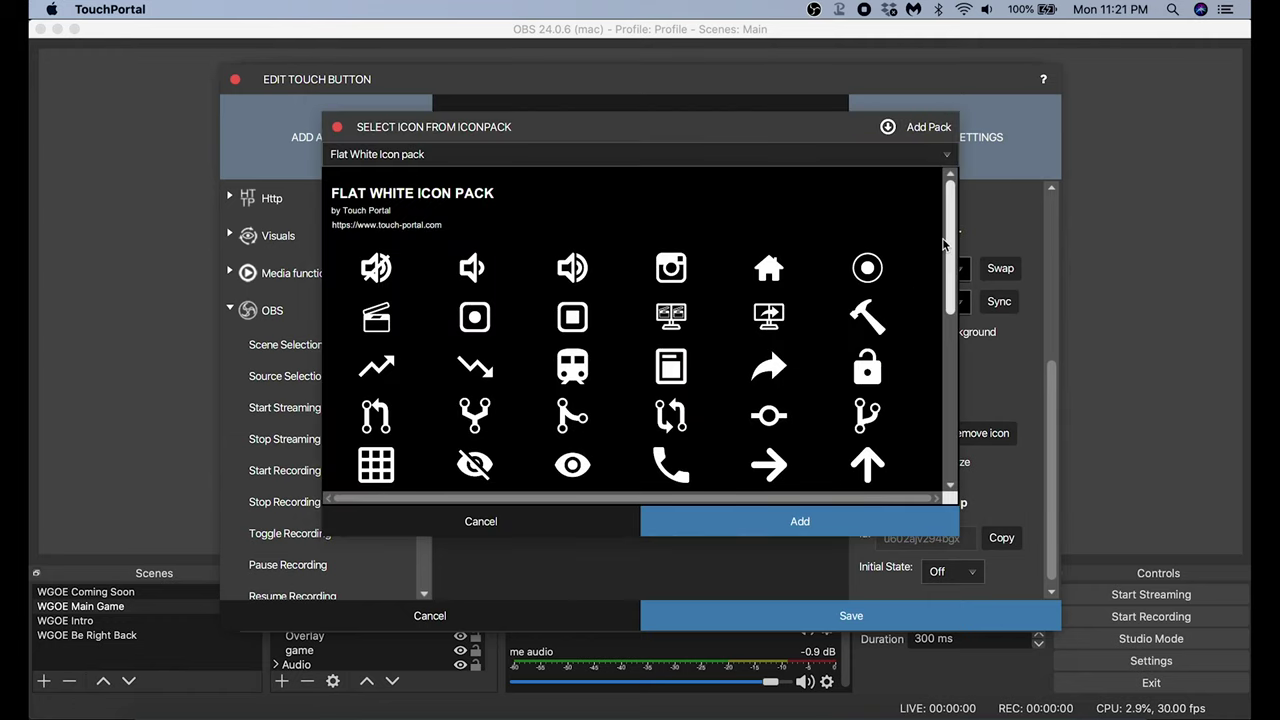
pyautogui.moveTo(950, 247); pyautogui.dragTo(949, 392)
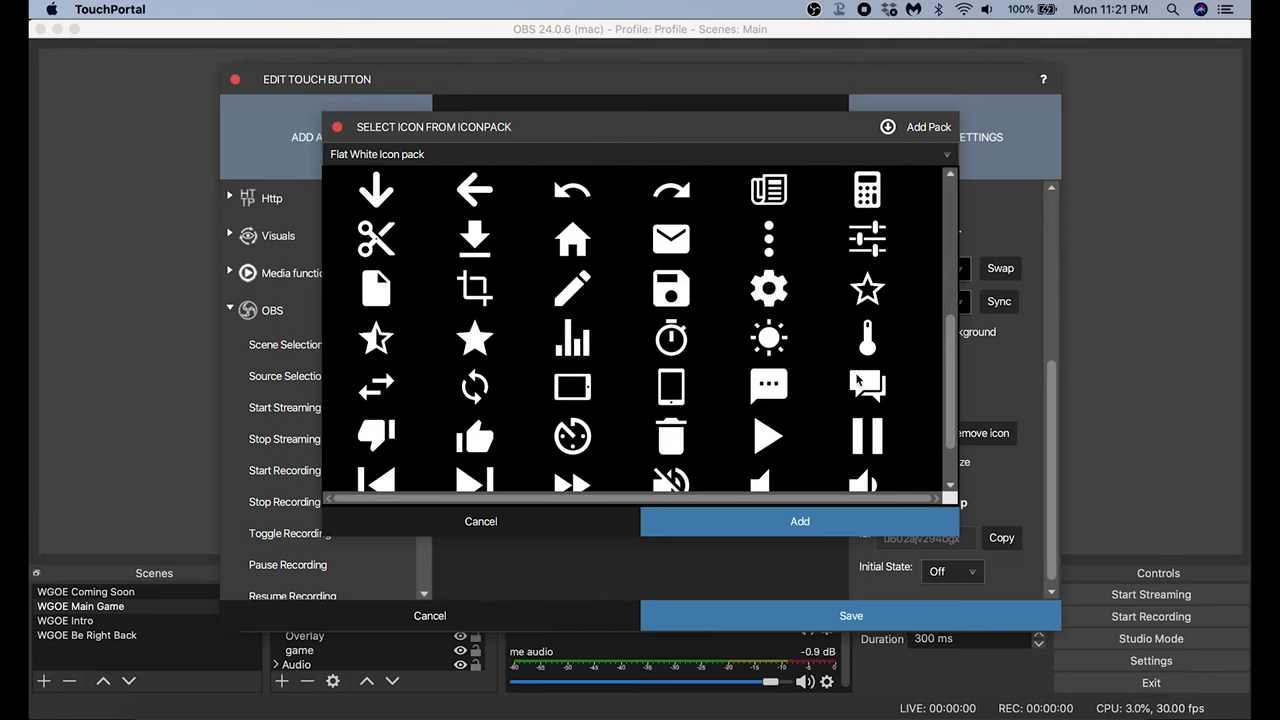
pyautogui.click(675, 343)
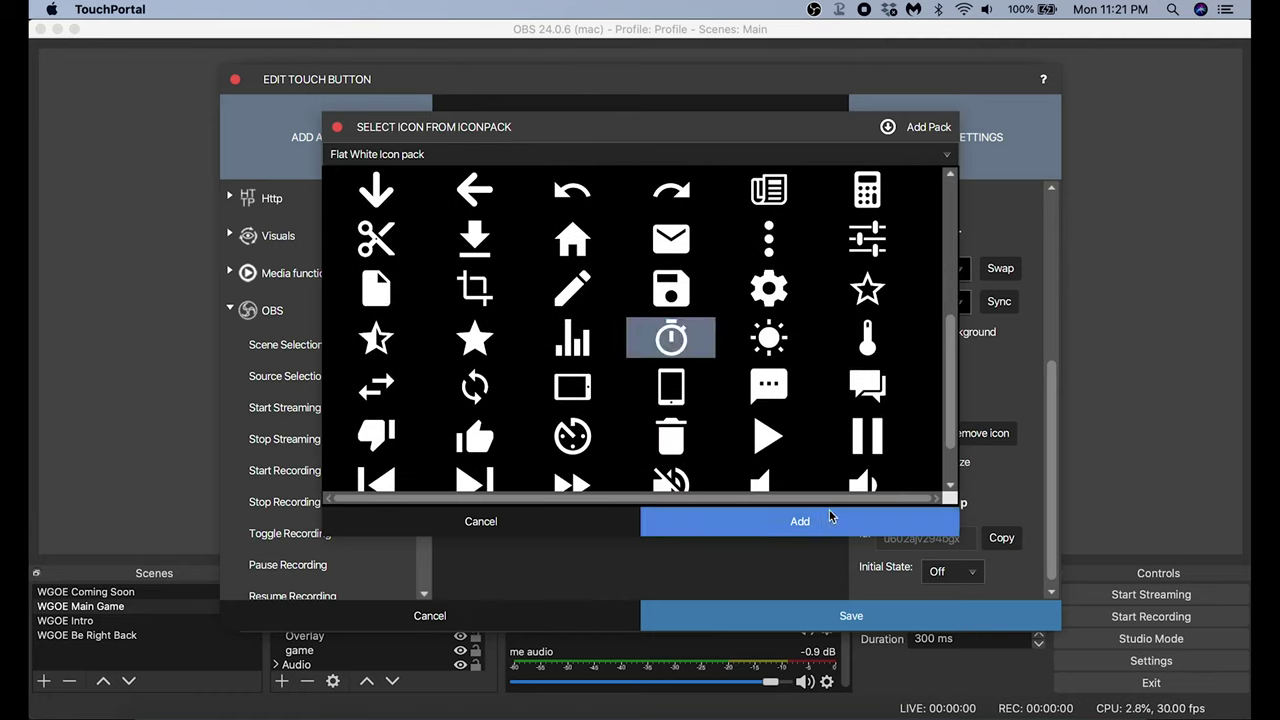
pyautogui.click(829, 520)
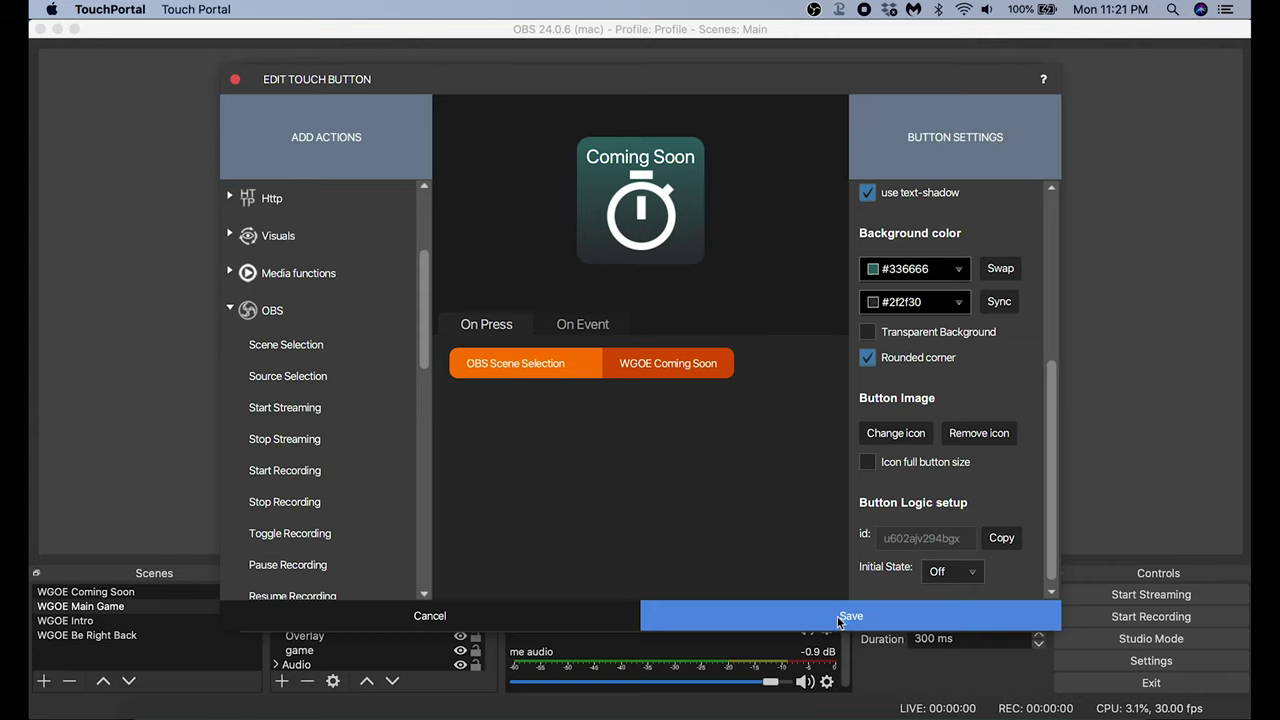
pyautogui.click(840, 622)
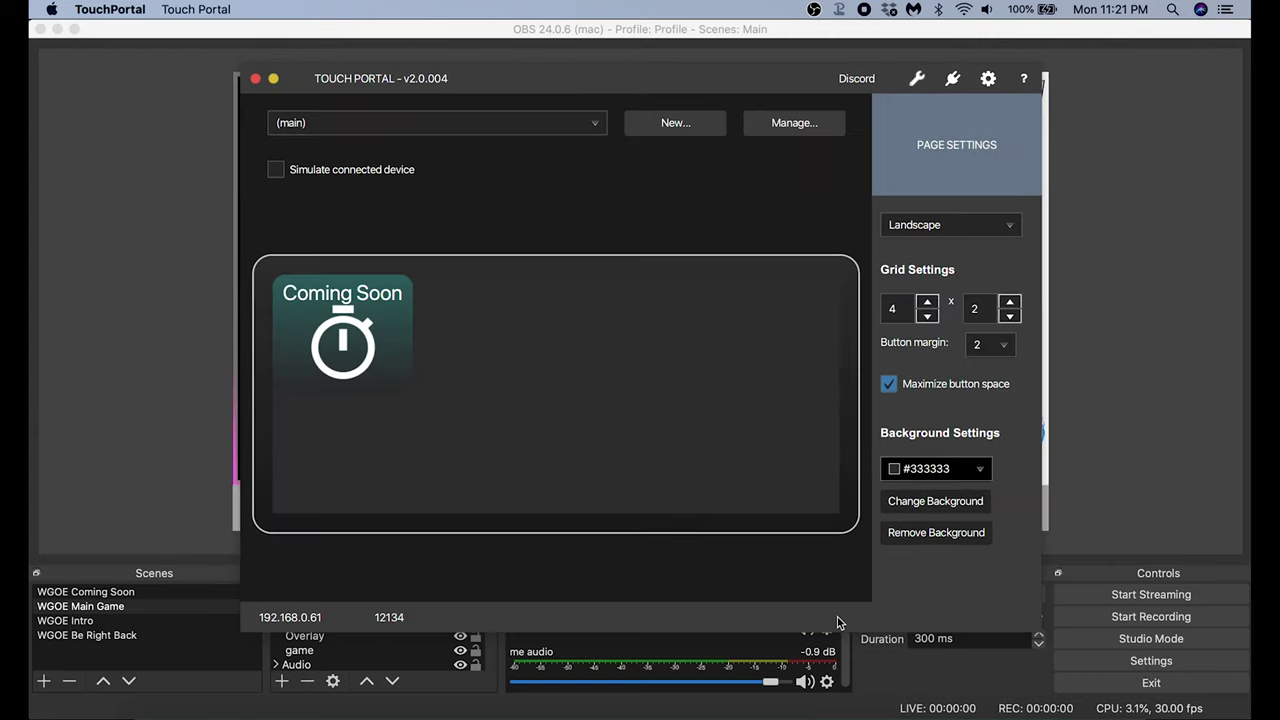
# On a new button, add an OBS Scene Selection action for WGOE Intro.
pyautogui.click(534, 380)
pyautogui.scroll(-2, 300, 400)
pyautogui.doubleClick(285, 476)
pyautogui.click(828, 279)
pyautogui.click(592, 312)
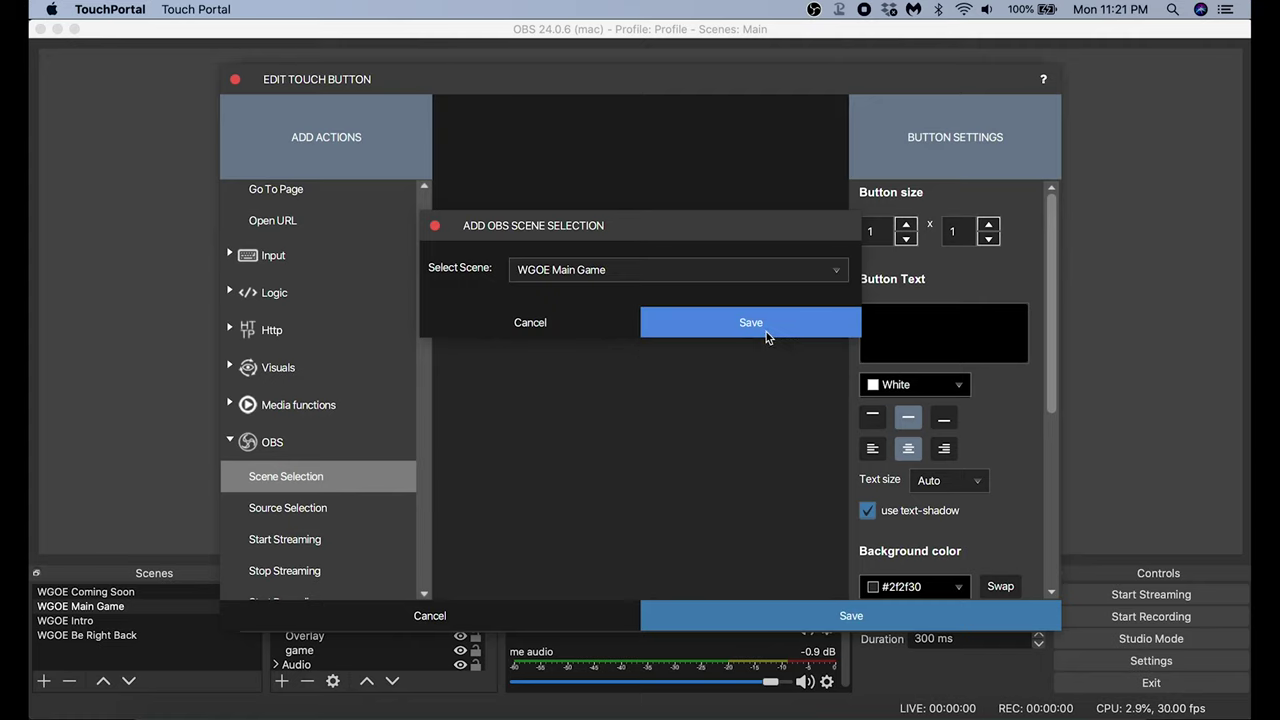
pyautogui.click(836, 270)
pyautogui.click(572, 328)
pyautogui.click(740, 328)
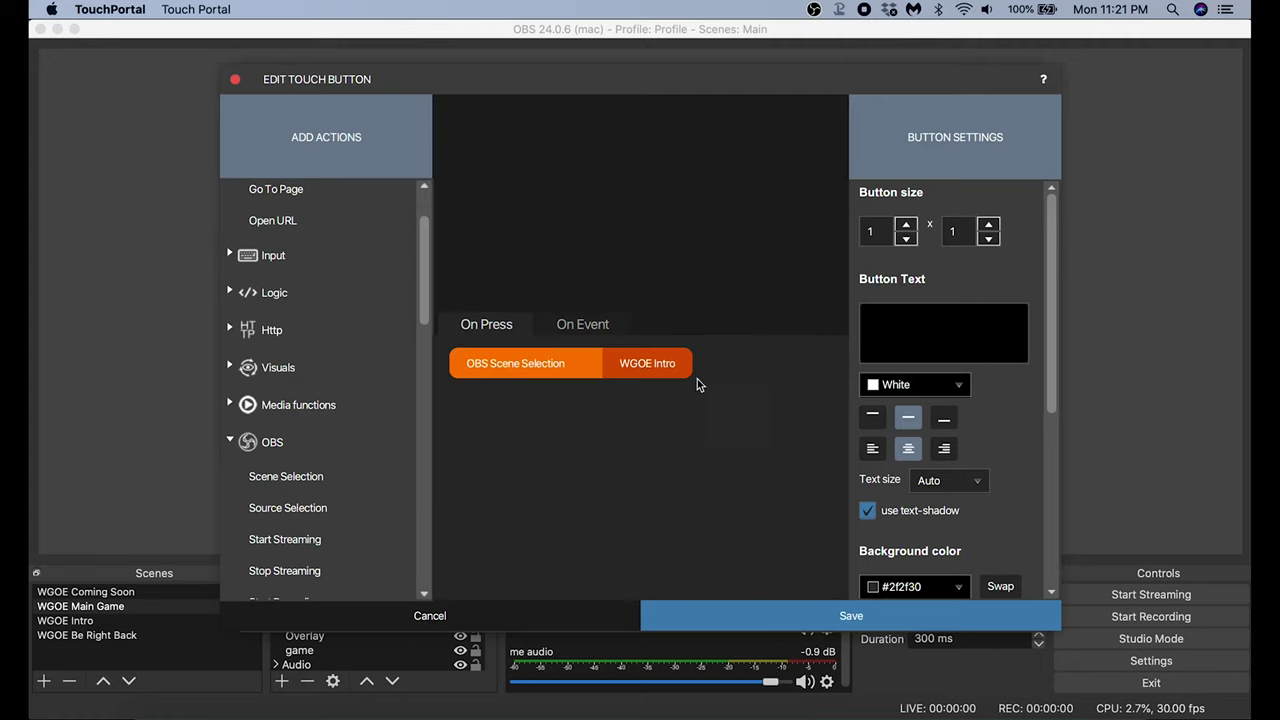
# Label the button 'Intro' with a yellow background.
pyautogui.click(957, 335)
pyautogui.write('Intro')
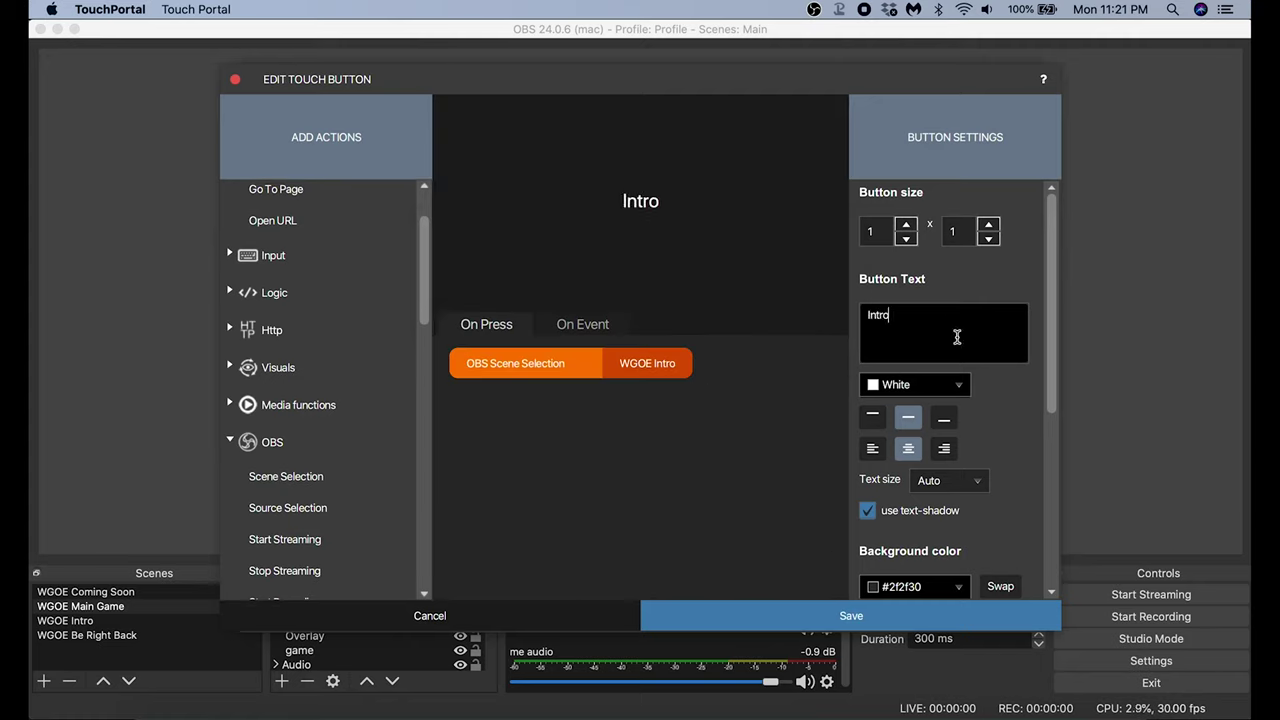
pyautogui.scroll(-5, 900, 430)
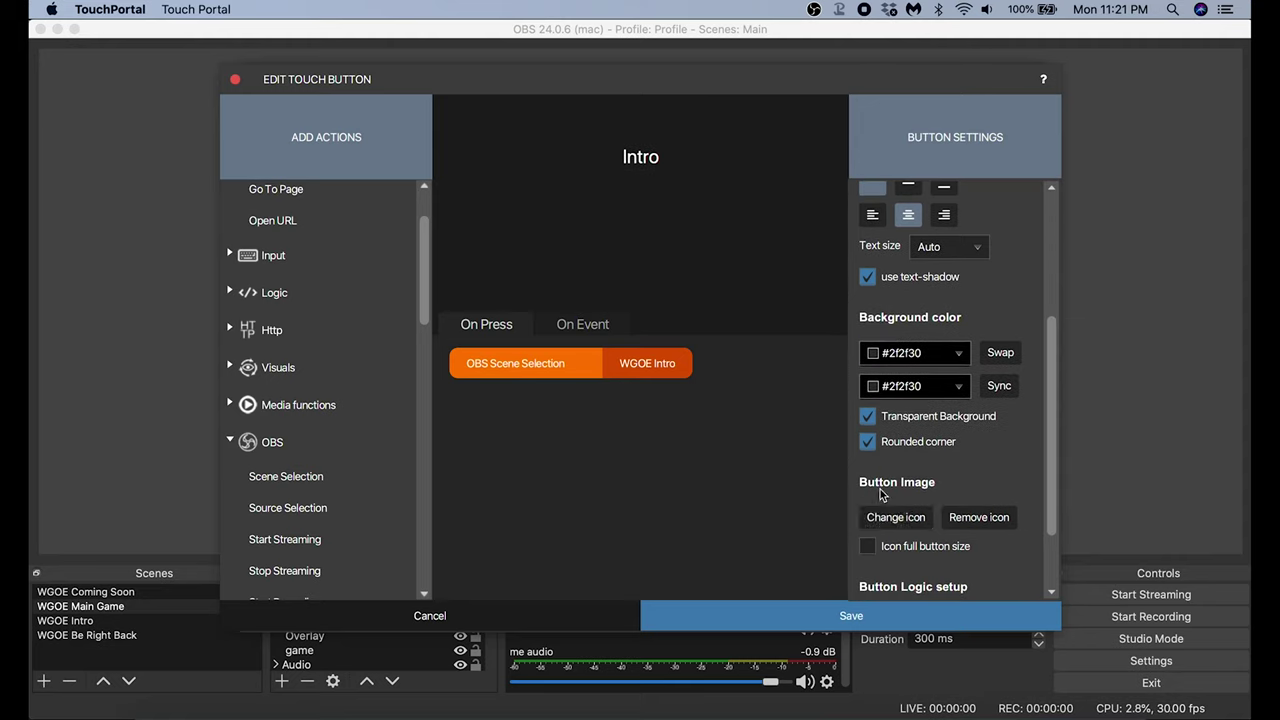
pyautogui.click(958, 357)
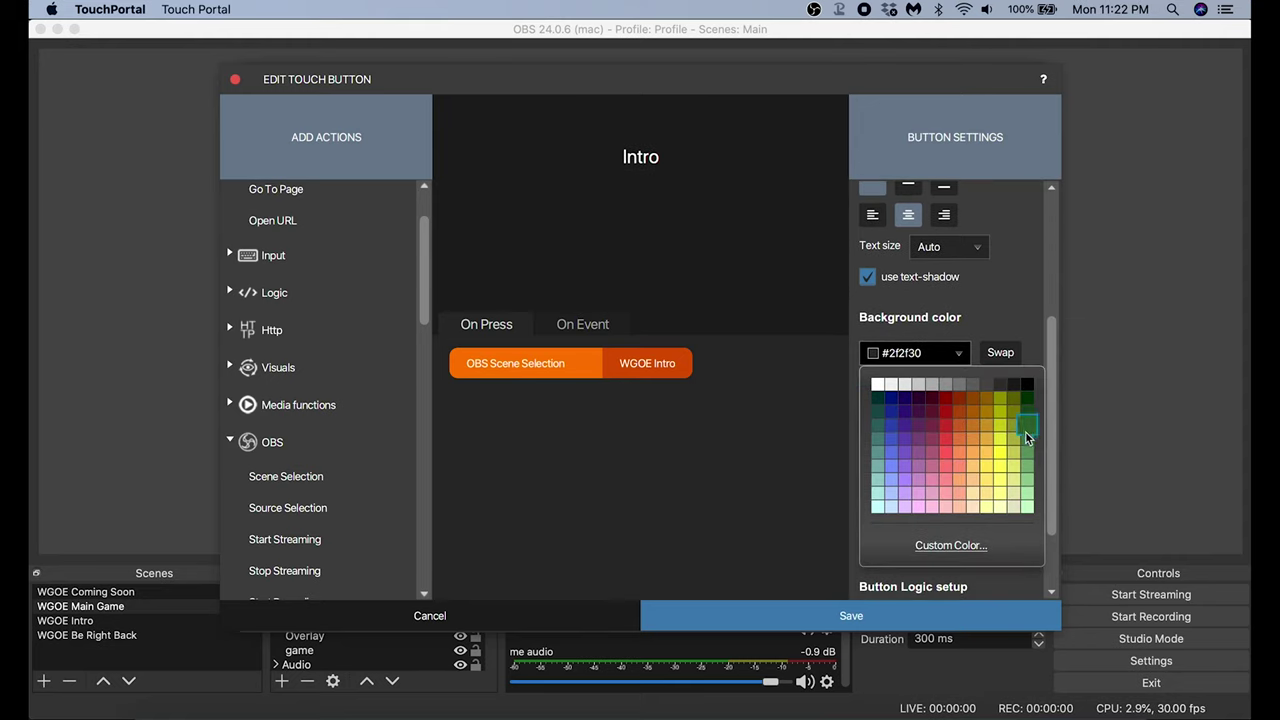
pyautogui.click(1000, 439)
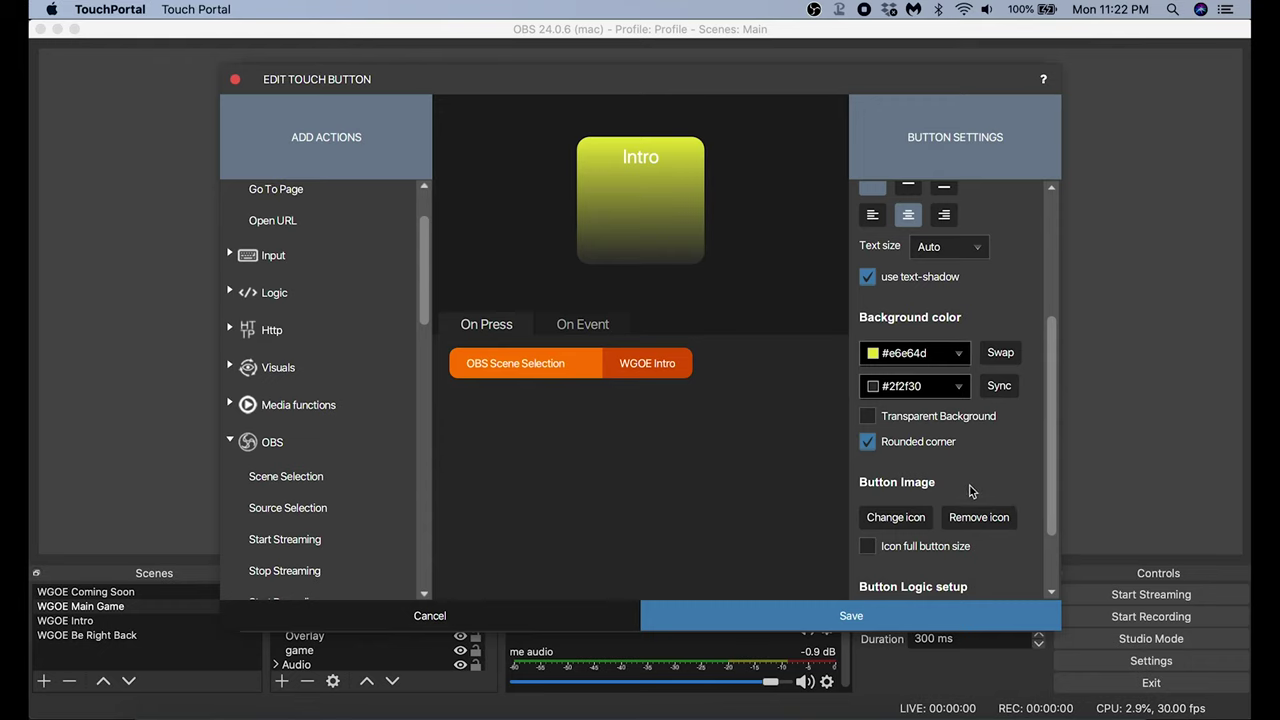
# Add the eye icon from the icon pack, save Intro, and start a new button beside it.
pyautogui.click(895, 517)
pyautogui.click(885, 567)
pyautogui.moveTo(950, 253); pyautogui.dragTo(942, 307)
pyautogui.click(572, 313)
pyautogui.click(800, 521)
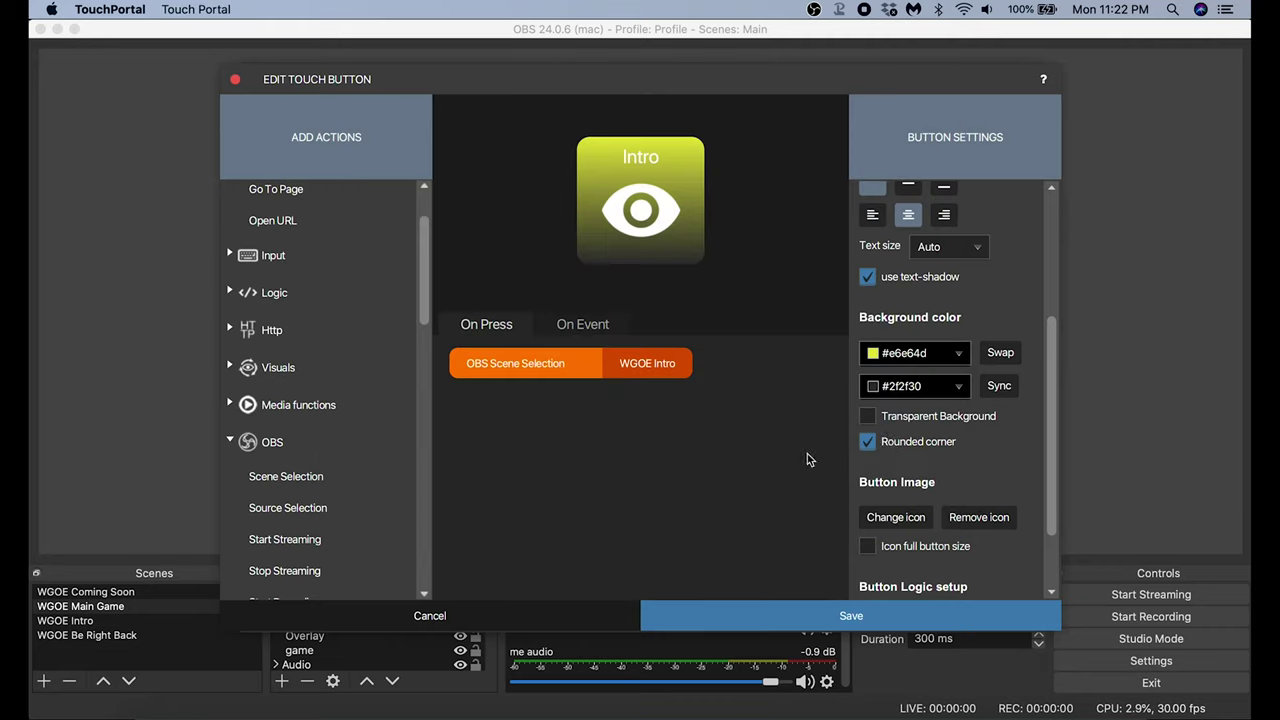
pyautogui.click(837, 612)
pyautogui.click(592, 328)
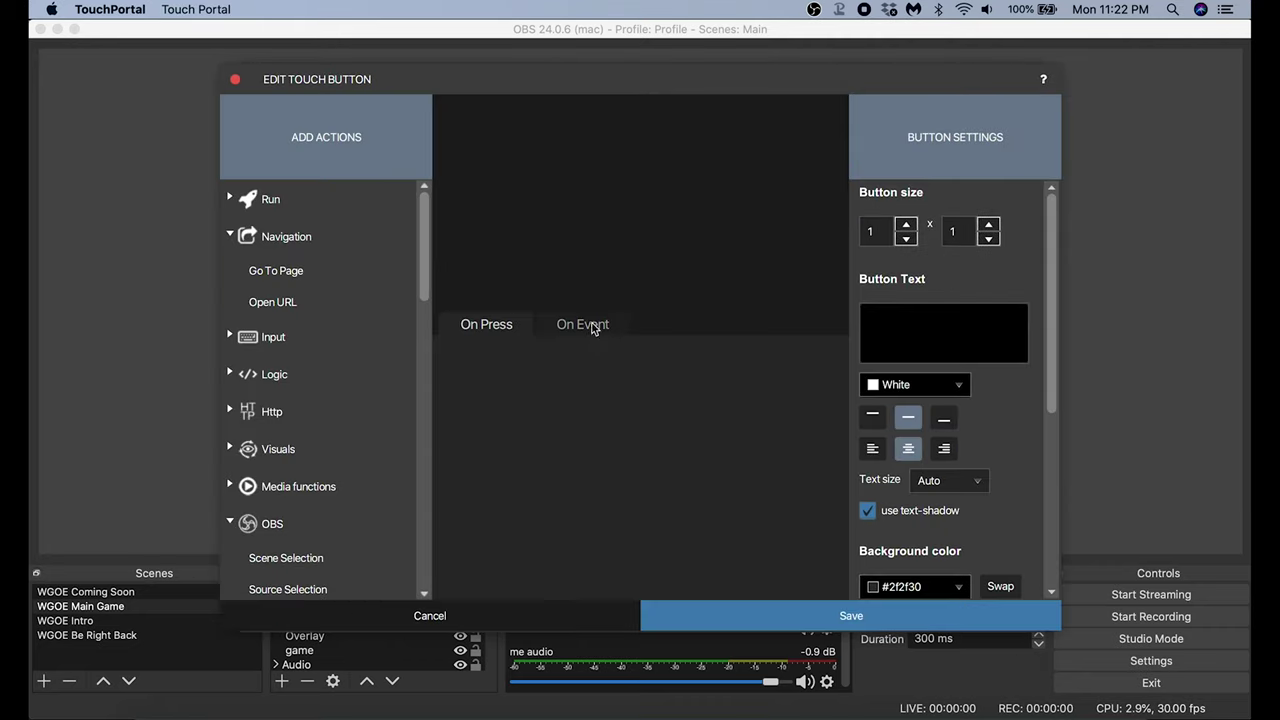
# Add an OBS Scene Selection action for the WGOE Main Game scene.
pyautogui.doubleClick(275, 562)
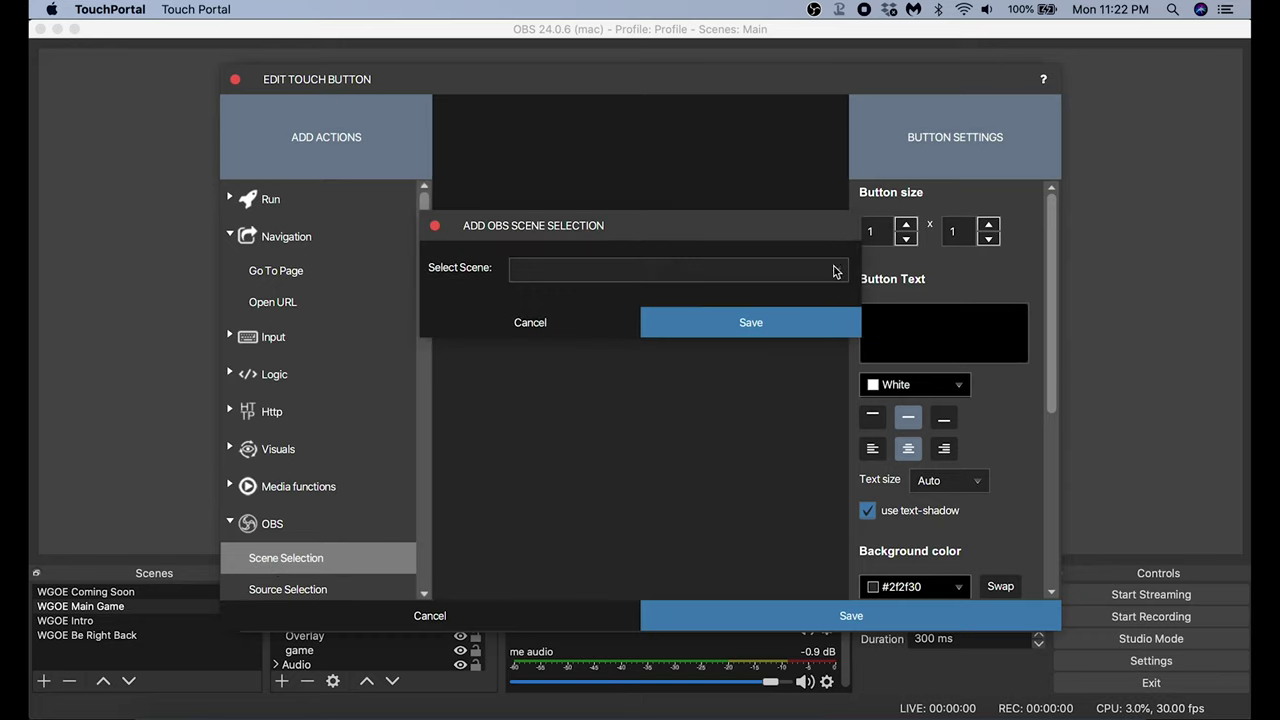
pyautogui.click(836, 272)
pyautogui.click(570, 316)
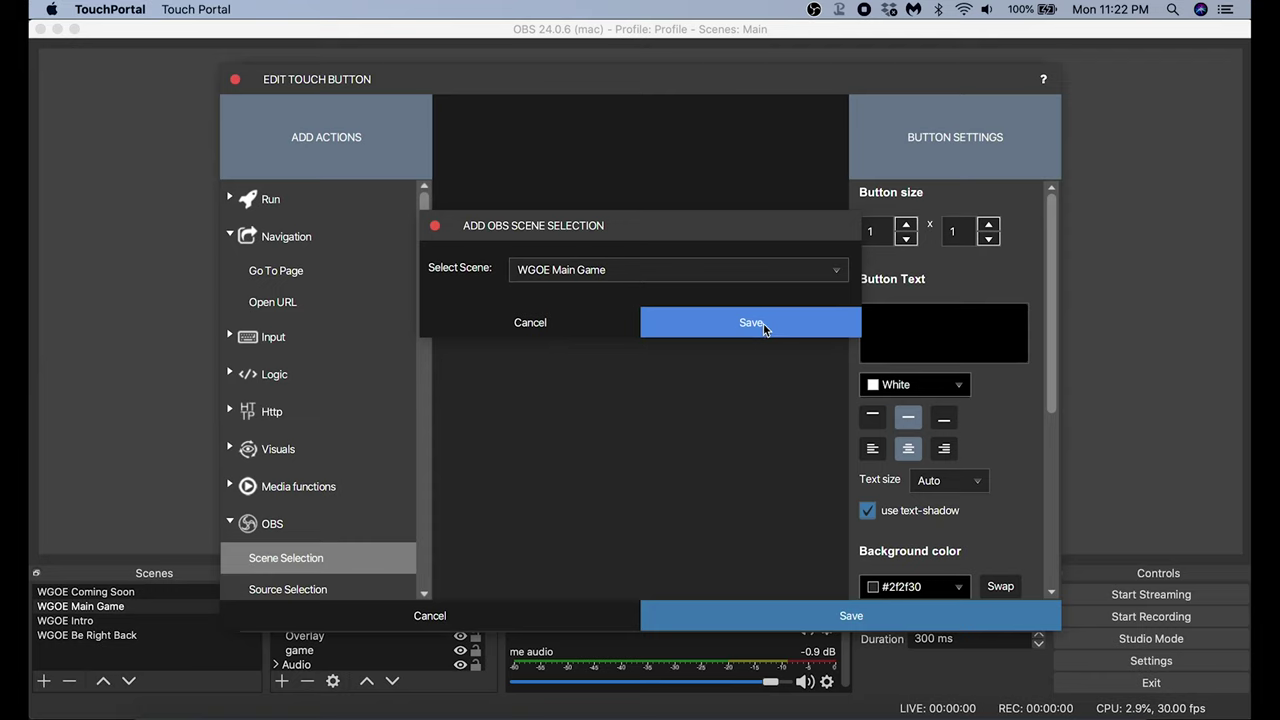
pyautogui.click(763, 328)
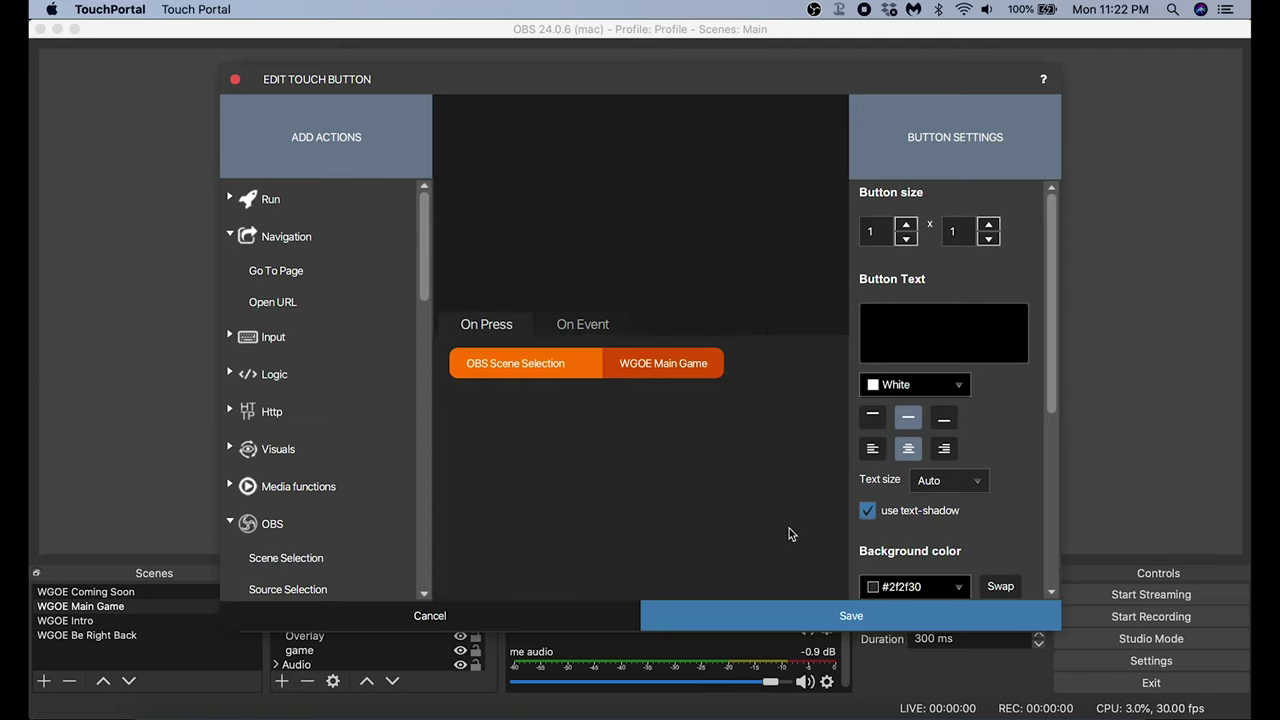
# Label the button 'Main' with a solid red background.
pyautogui.click(964, 300)
pyautogui.write('MAi')
pyautogui.press('BackSpace')
pyautogui.press('BackSpace')
pyautogui.write('ain')
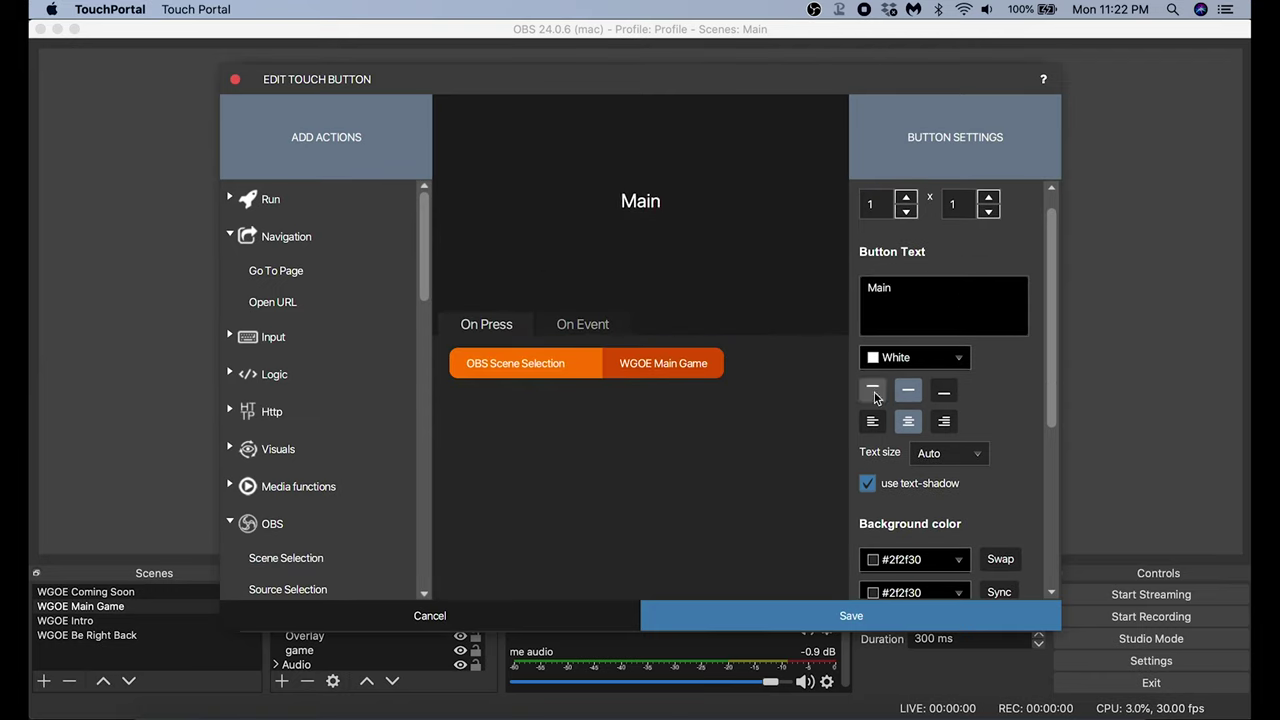
pyautogui.scroll(-4, 1014, 424)
pyautogui.click(915, 370)
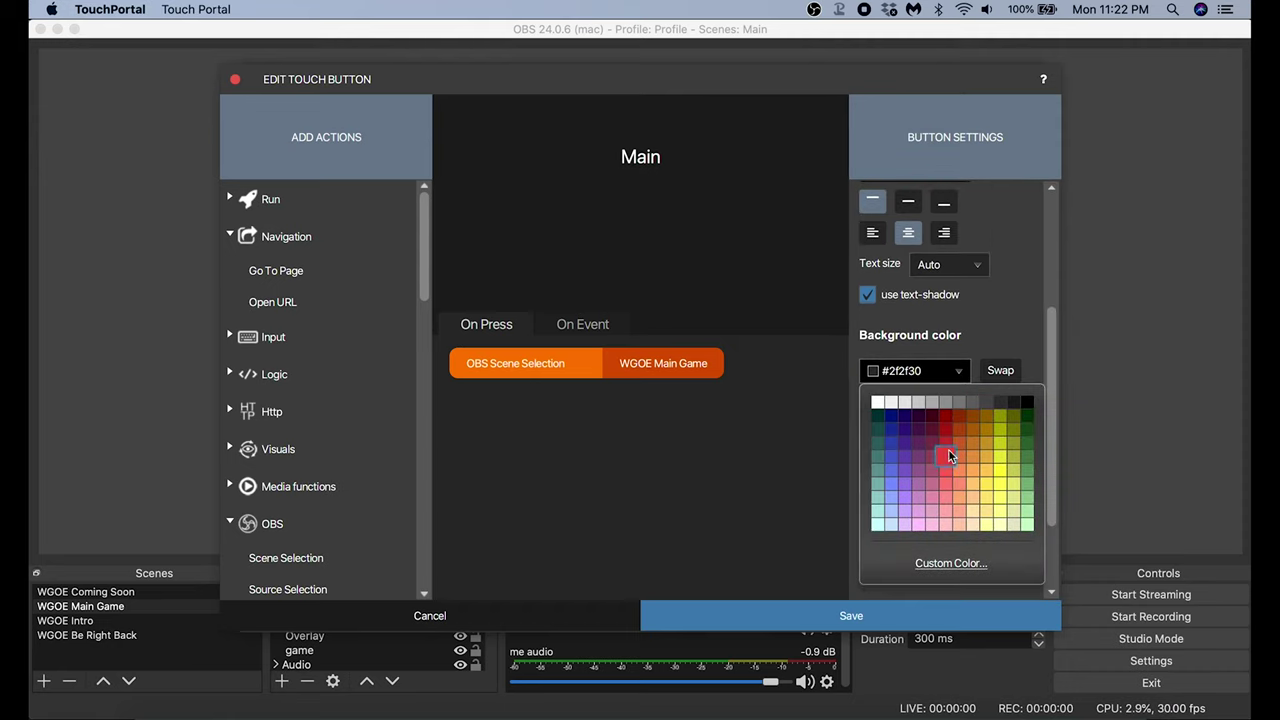
pyautogui.click(945, 440)
pyautogui.click(868, 434)
# Give the button the record icon and save it.
pyautogui.click(896, 535)
pyautogui.click(867, 267)
pyautogui.click(838, 520)
pyautogui.click(851, 615)
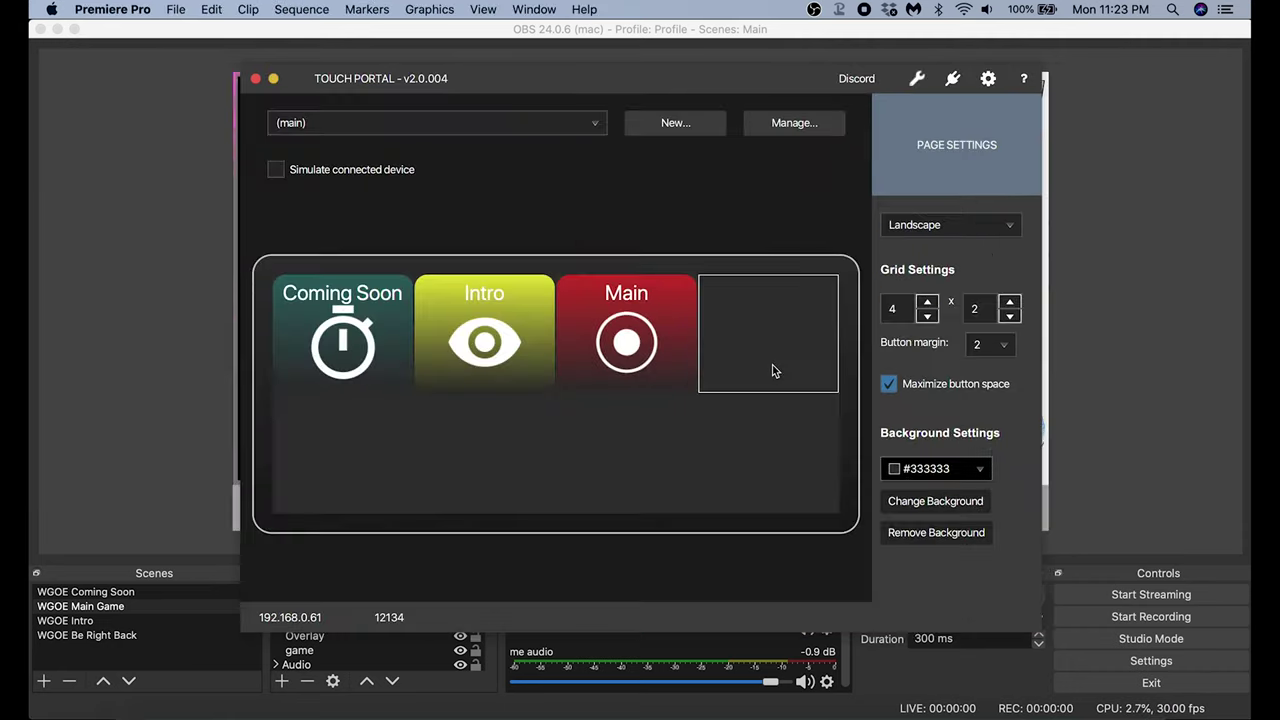
# On a new button, add an OBS Scene Selection action for WGOE Be Right Back.
pyautogui.click(771, 369)
pyautogui.moveTo(286, 558); pyautogui.dragTo(574, 370)
pyautogui.click(686, 333)
pyautogui.click(686, 413)
pyautogui.click(749, 400)
# Label the button 'BRB', top-aligned, with an orange background.
pyautogui.click(874, 320)
pyautogui.write('BRB')
pyautogui.click(872, 414)
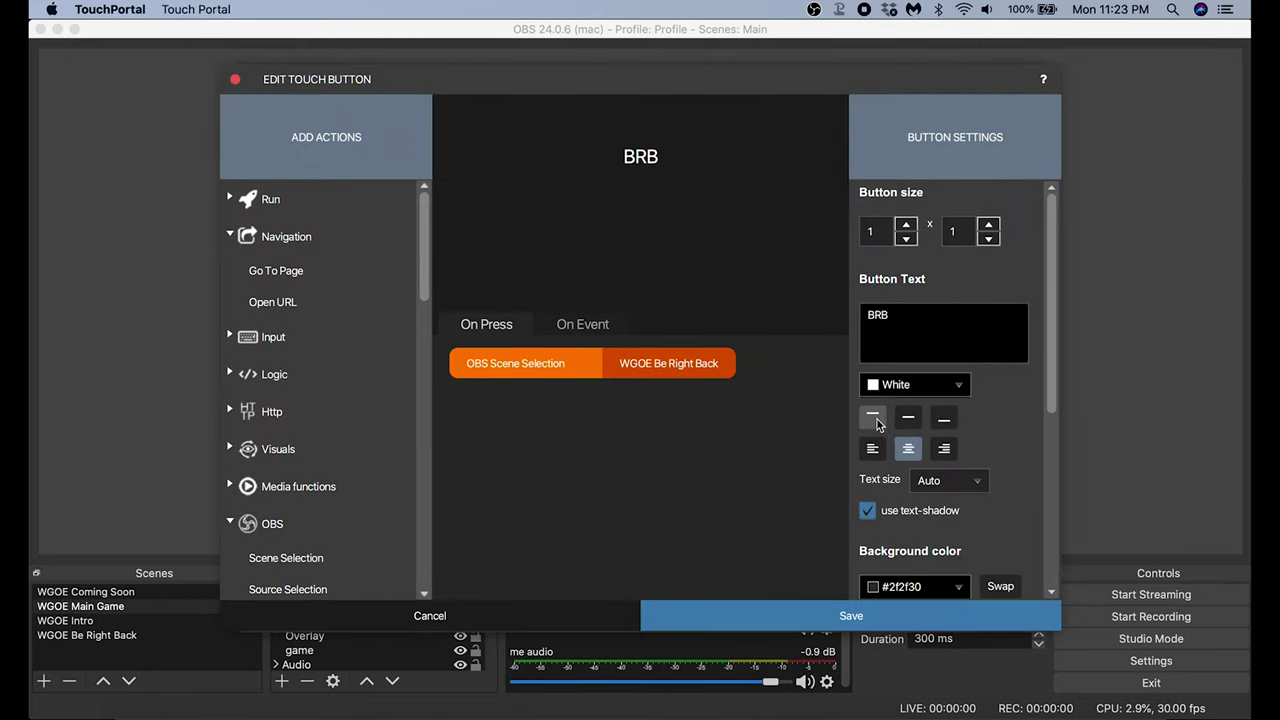
pyautogui.scroll(-3, 1000, 400)
pyautogui.click(915, 442)
pyautogui.click(972, 527)
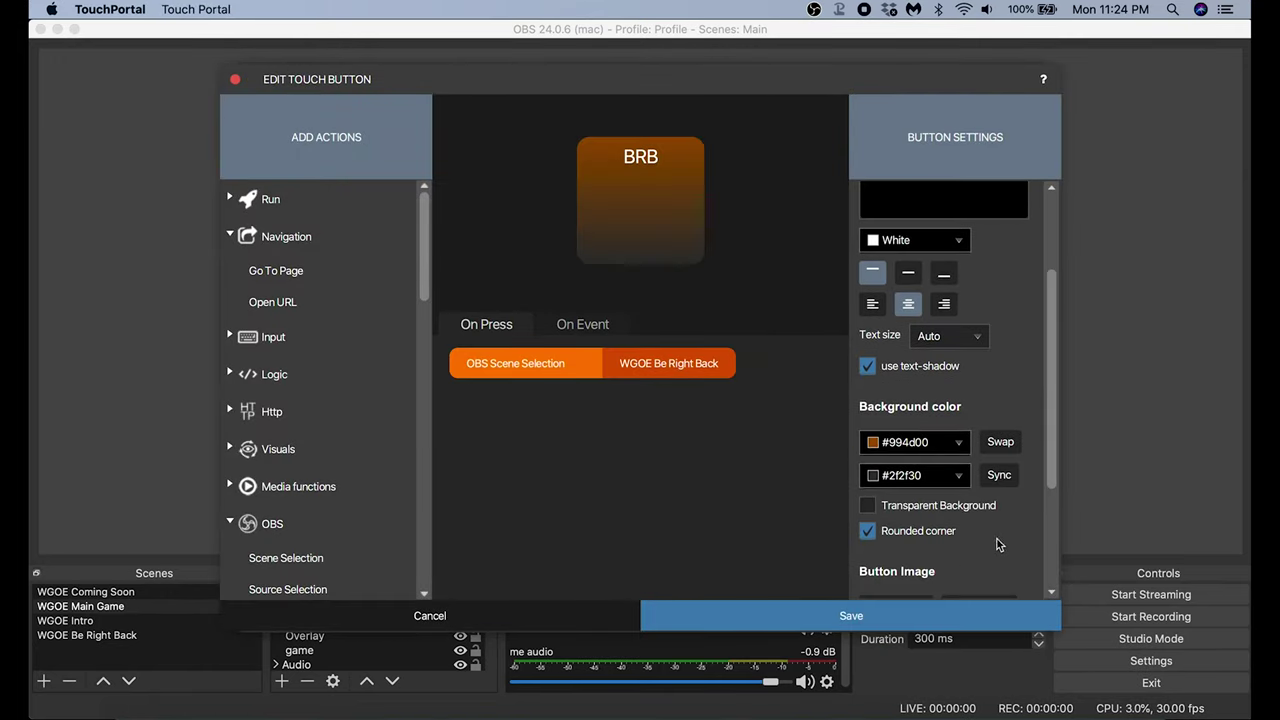
# Give the button the timer icon from the icon pack and save it.
pyautogui.scroll(-3, 960, 480)
pyautogui.click(894, 474)
pyautogui.click(896, 530)
pyautogui.scroll(-10, 630, 380)
pyautogui.click(566, 388)
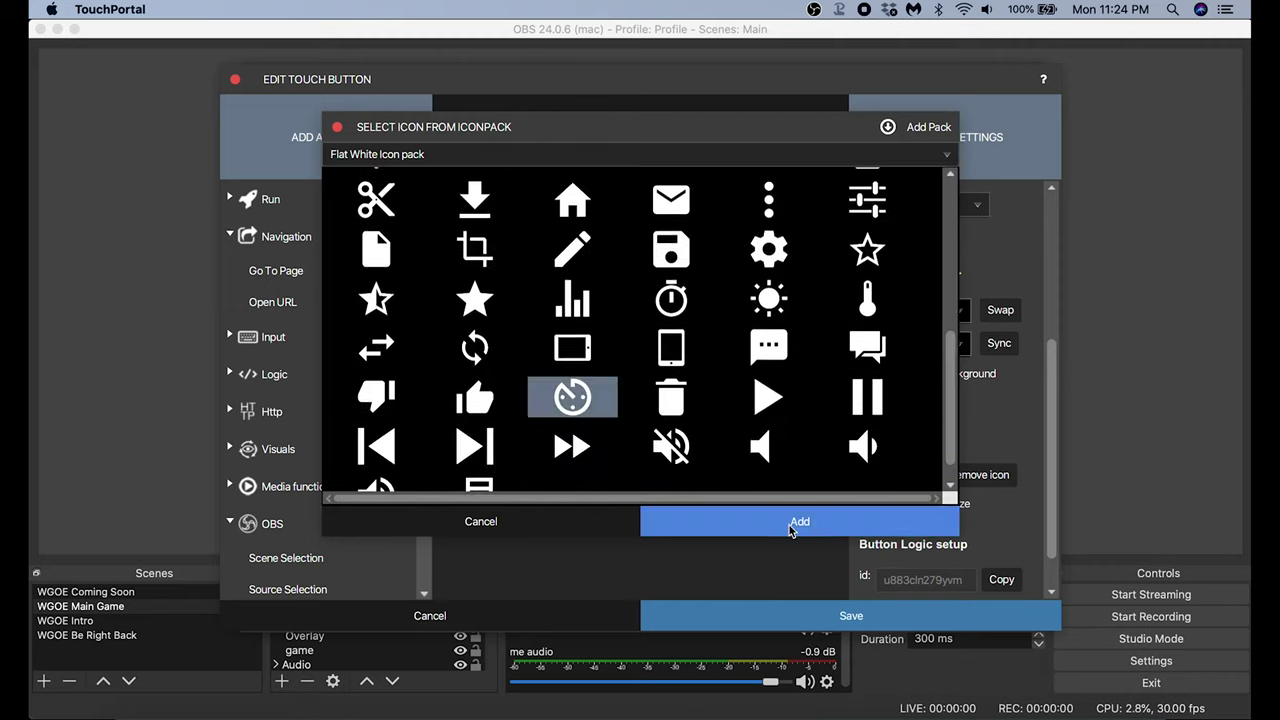
pyautogui.click(800, 521)
pyautogui.click(851, 615)
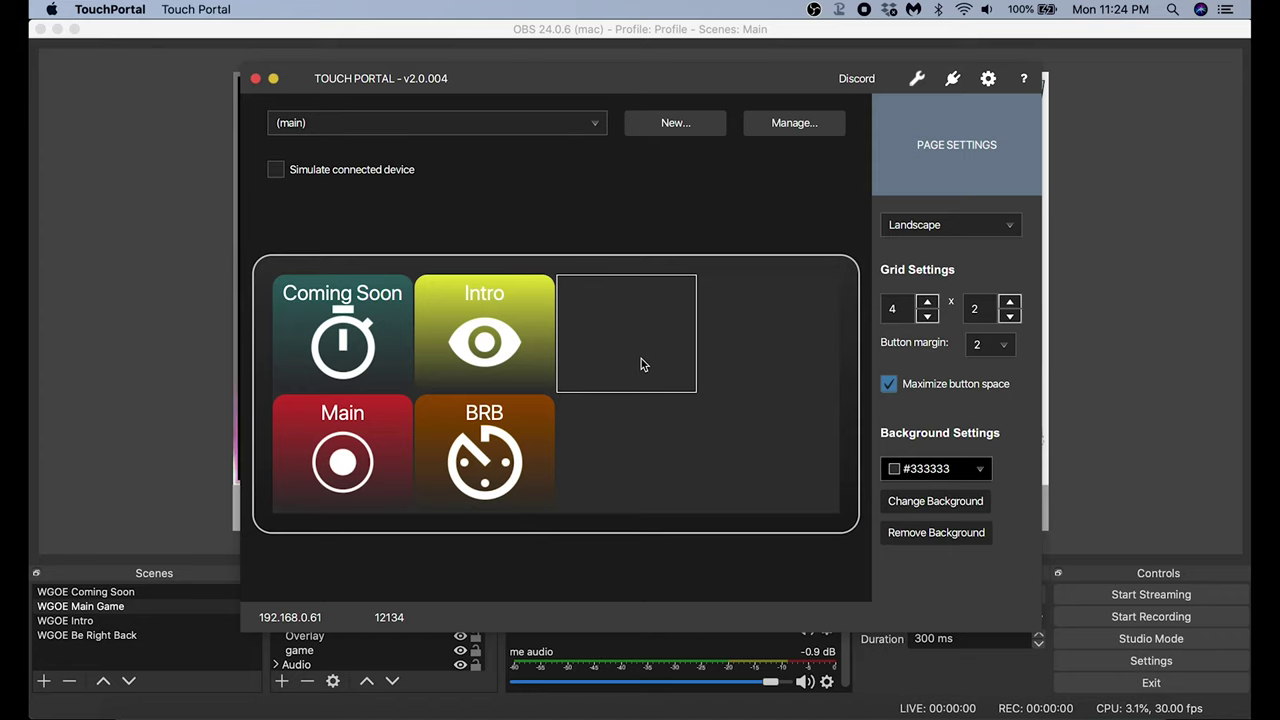
# Create a new button that toggles the cuntdown source in the WGOE Coming Soon scene.
pyautogui.click(641, 364)
pyautogui.moveTo(428, 277); pyautogui.dragTo(428, 343)
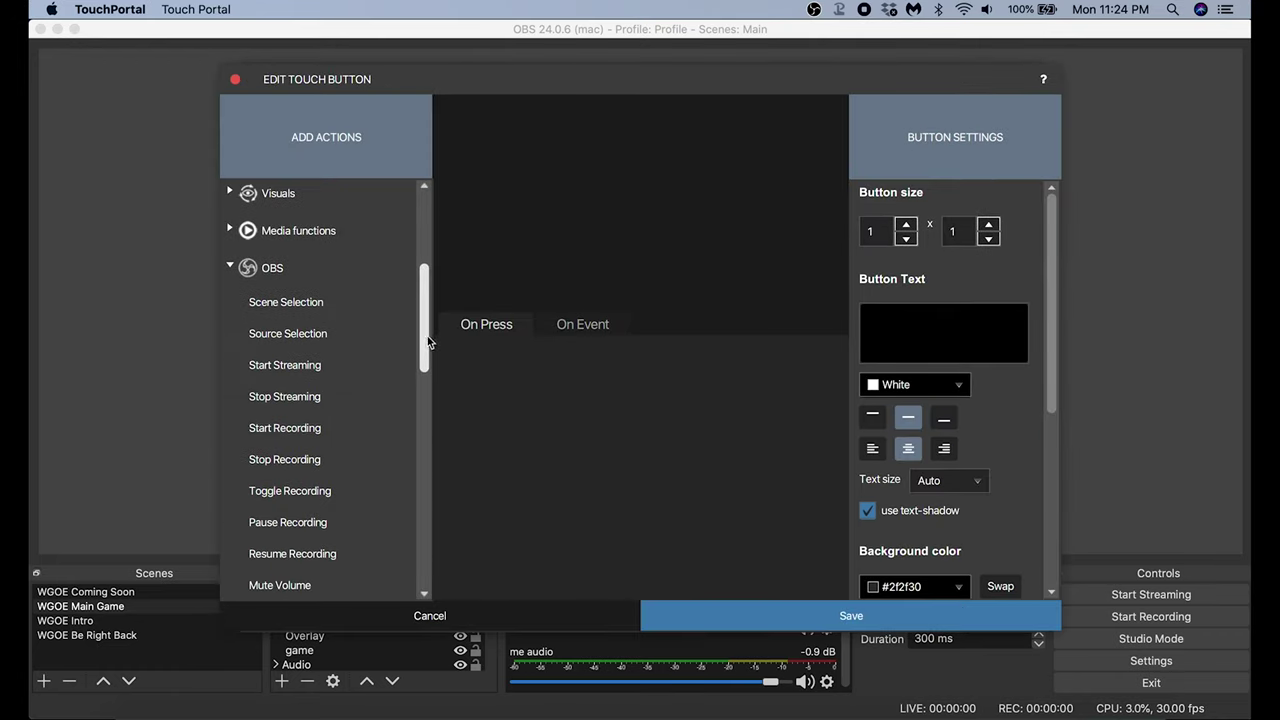
pyautogui.click(303, 337)
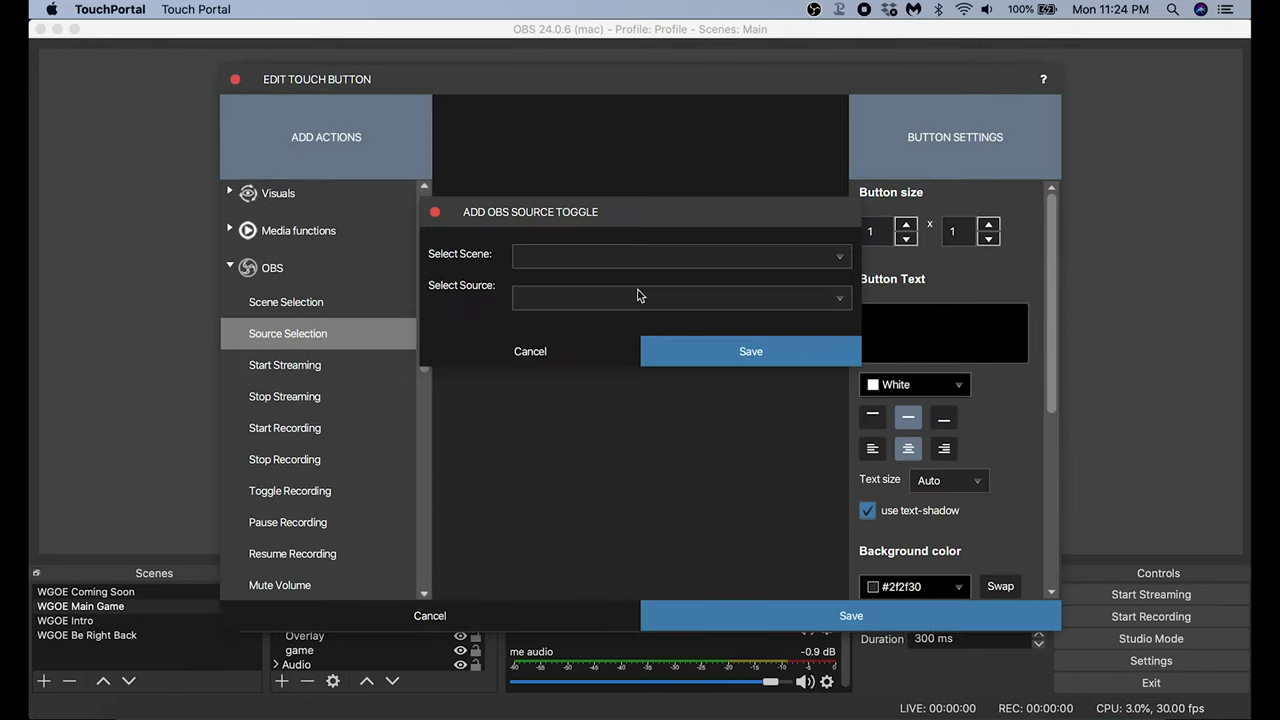
pyautogui.click(839, 260)
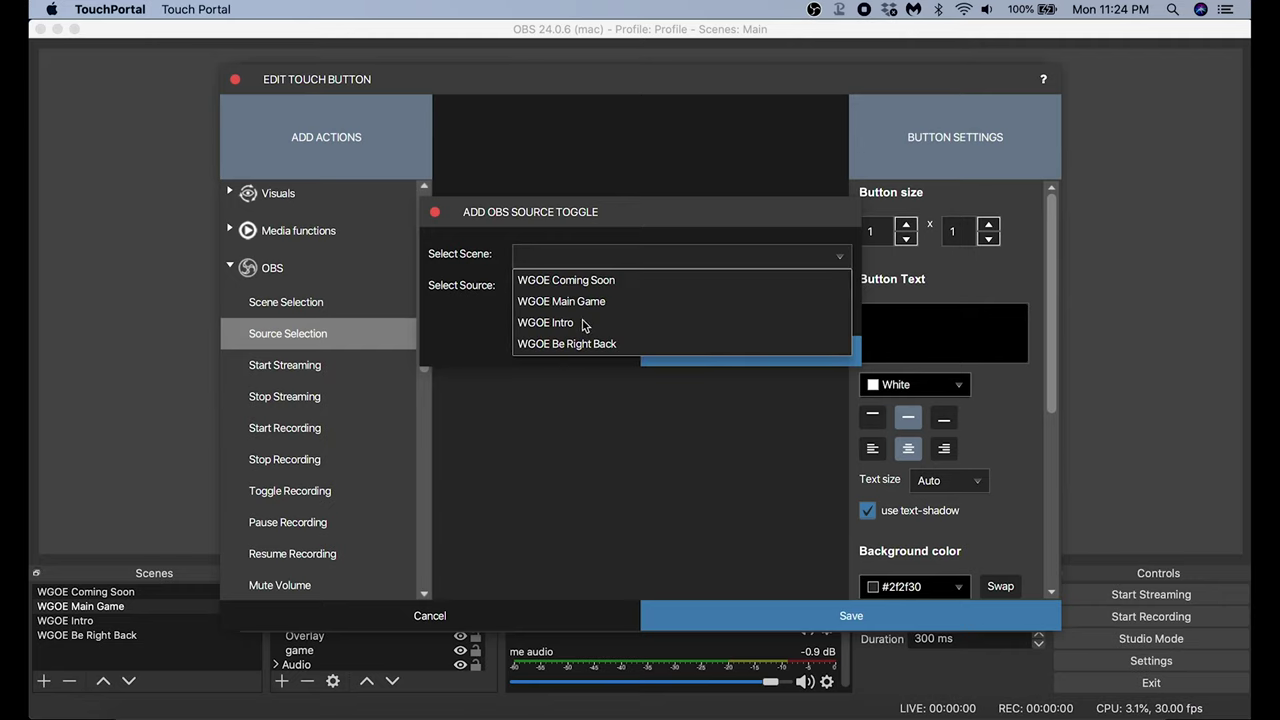
pyautogui.click(578, 282)
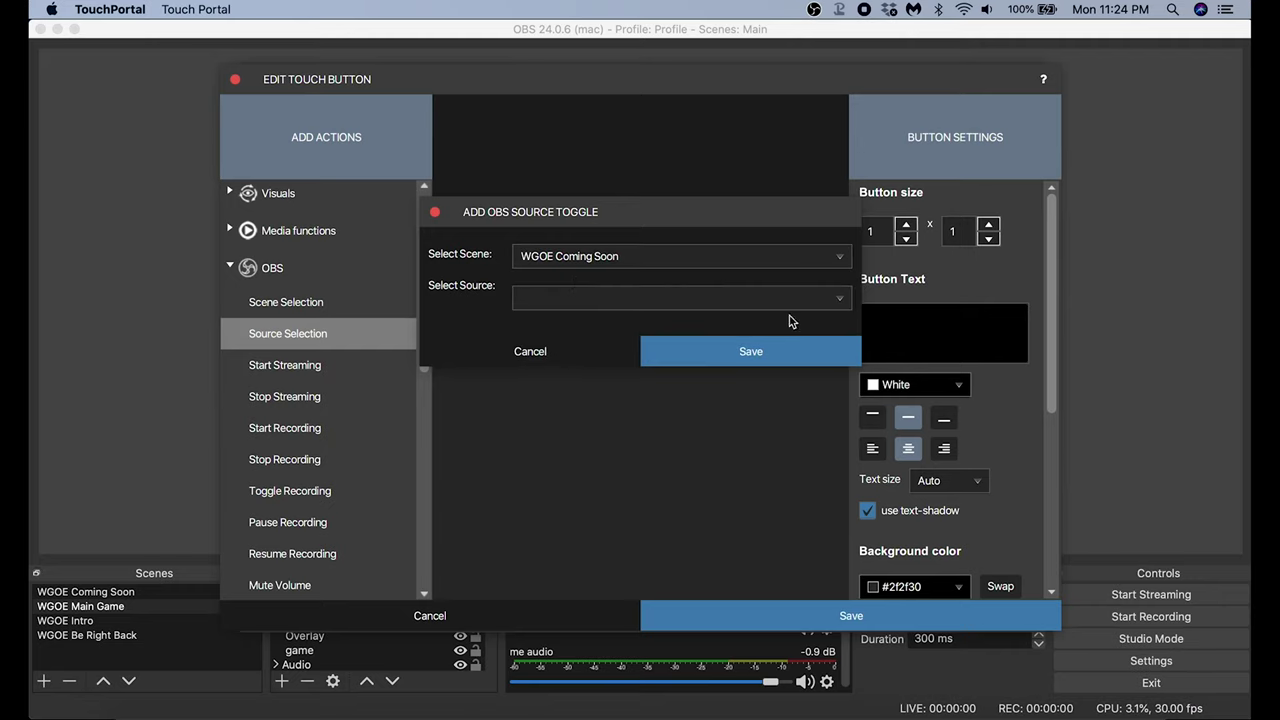
pyautogui.click(840, 302)
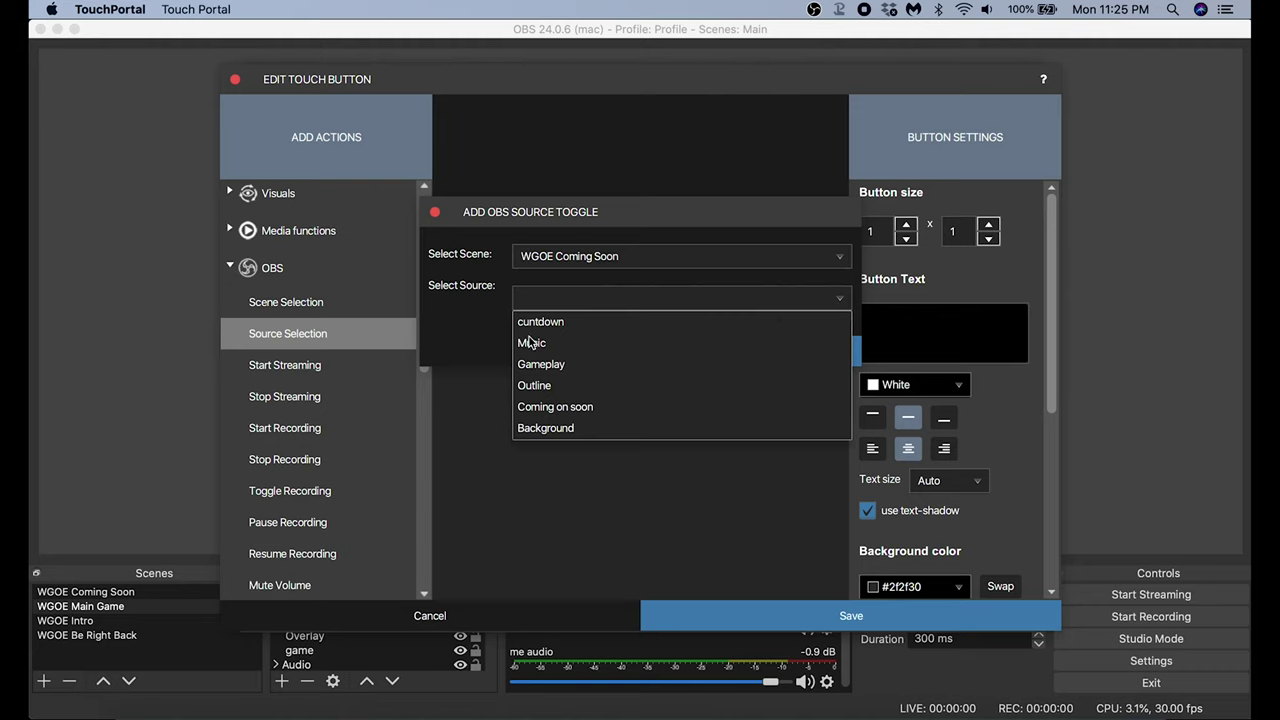
pyautogui.click(531, 324)
pyautogui.click(742, 351)
# Label the button 'Countdown' and give it a light-green #ccffcc background.
pyautogui.click(918, 322)
pyautogui.write('Countdown')
pyautogui.scroll(-4, 950, 400)
pyautogui.click(915, 420)
pyautogui.click(1015, 554)
# Add a clapperboard icon, save the Countdown button, and move it to the top-right cell.
pyautogui.scroll(-3, 1000, 440)
pyautogui.click(893, 470)
pyautogui.click(903, 521)
pyautogui.scroll(-4, 640, 340)
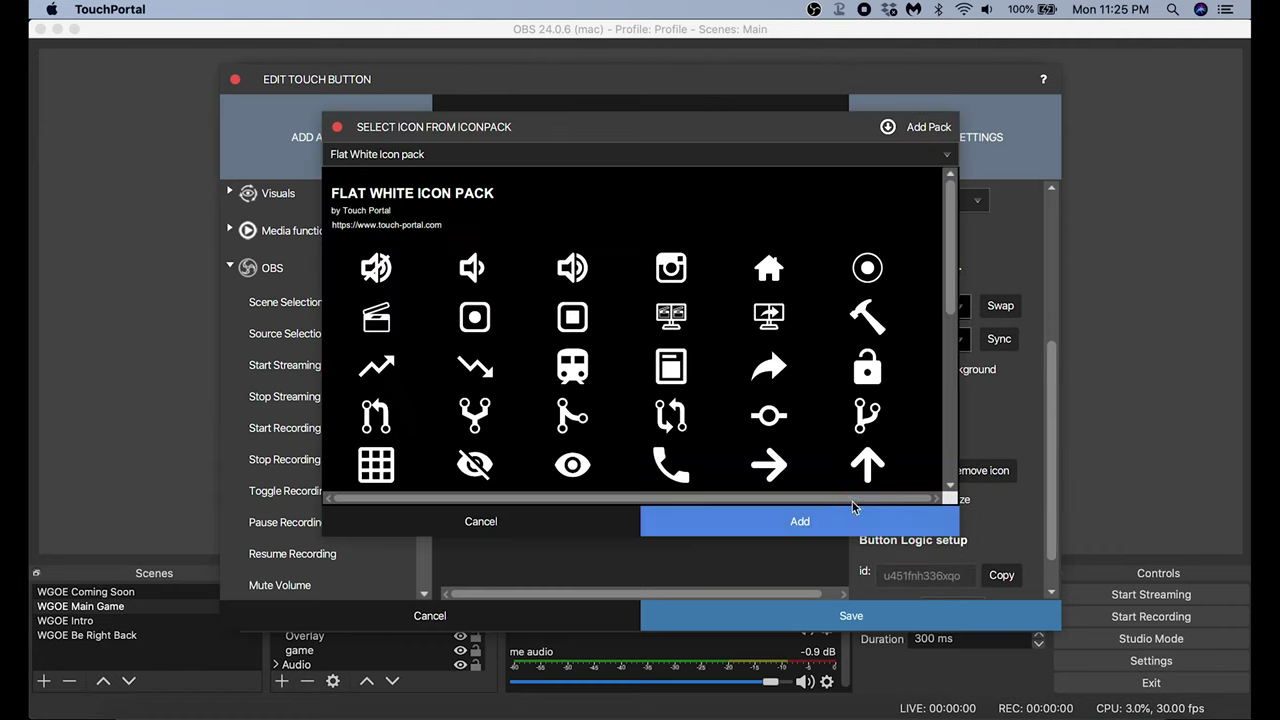
pyautogui.click(371, 208)
pyautogui.click(787, 520)
pyautogui.click(940, 615)
pyautogui.moveTo(630, 360); pyautogui.dragTo(756, 331)
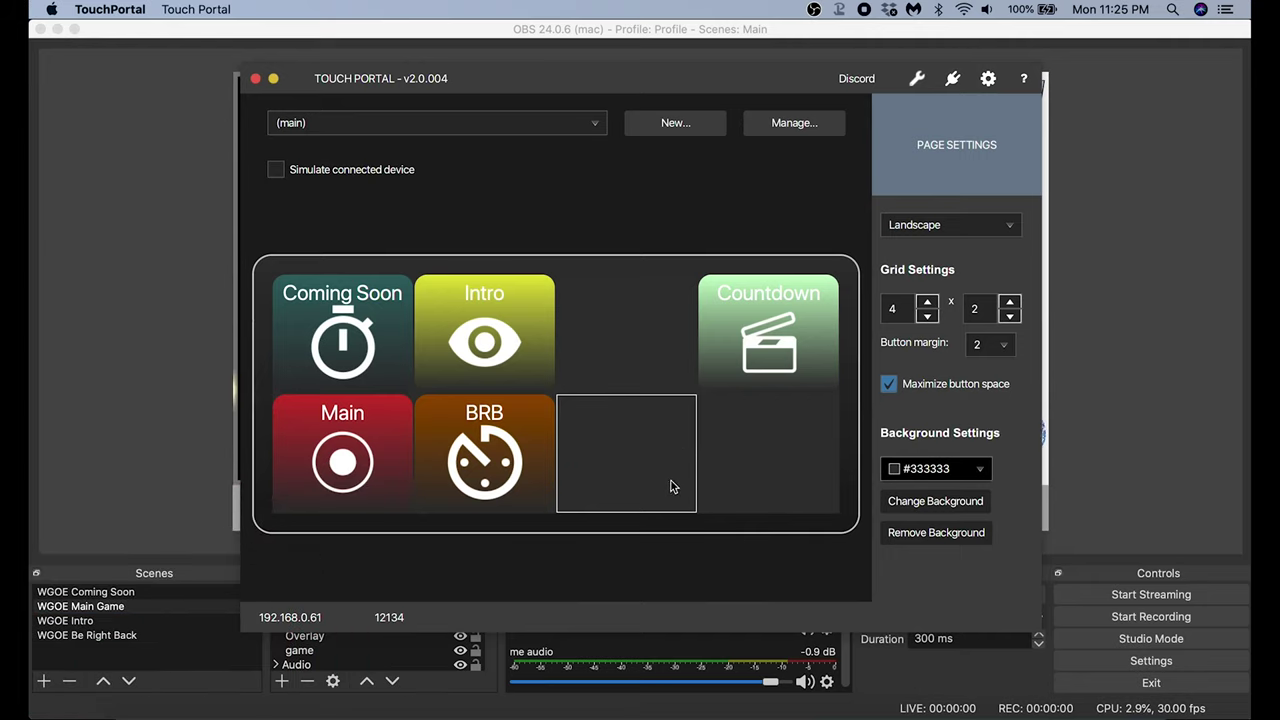
# Create a new button that toggles the me audio source in the WGOE Main Game scene.
pyautogui.click(648, 368)
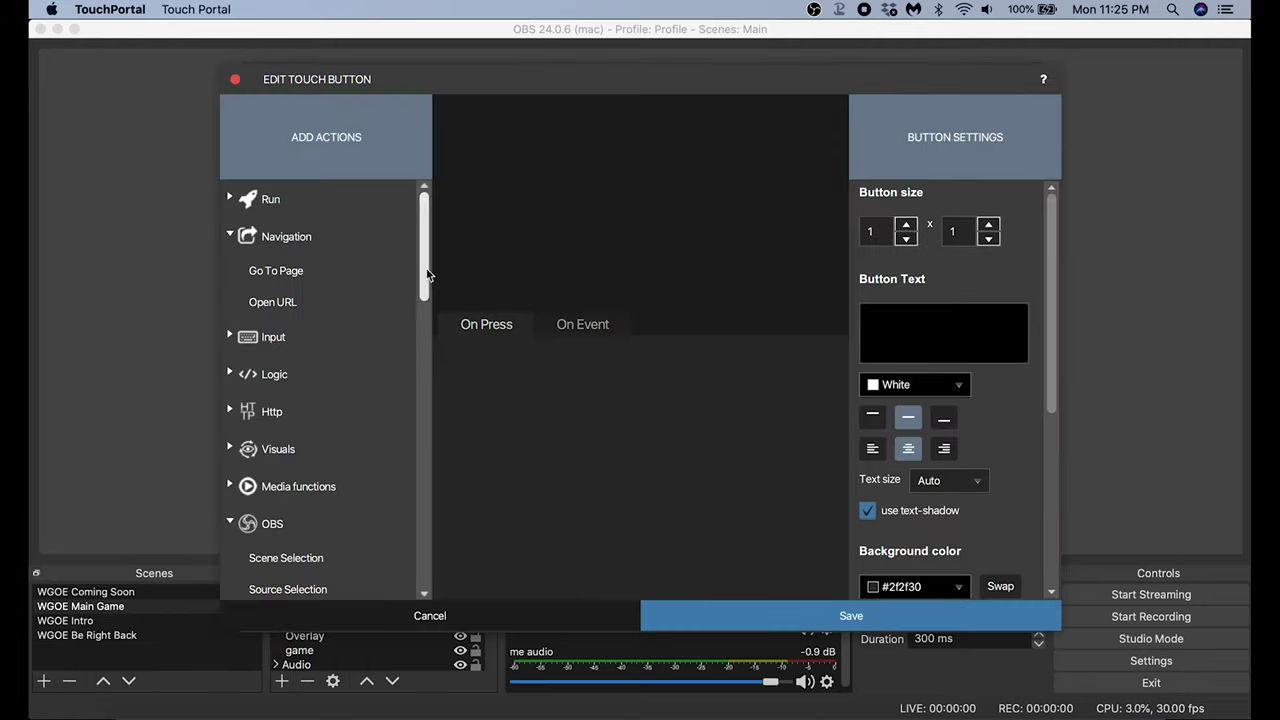
pyautogui.scroll(-4, 427, 275)
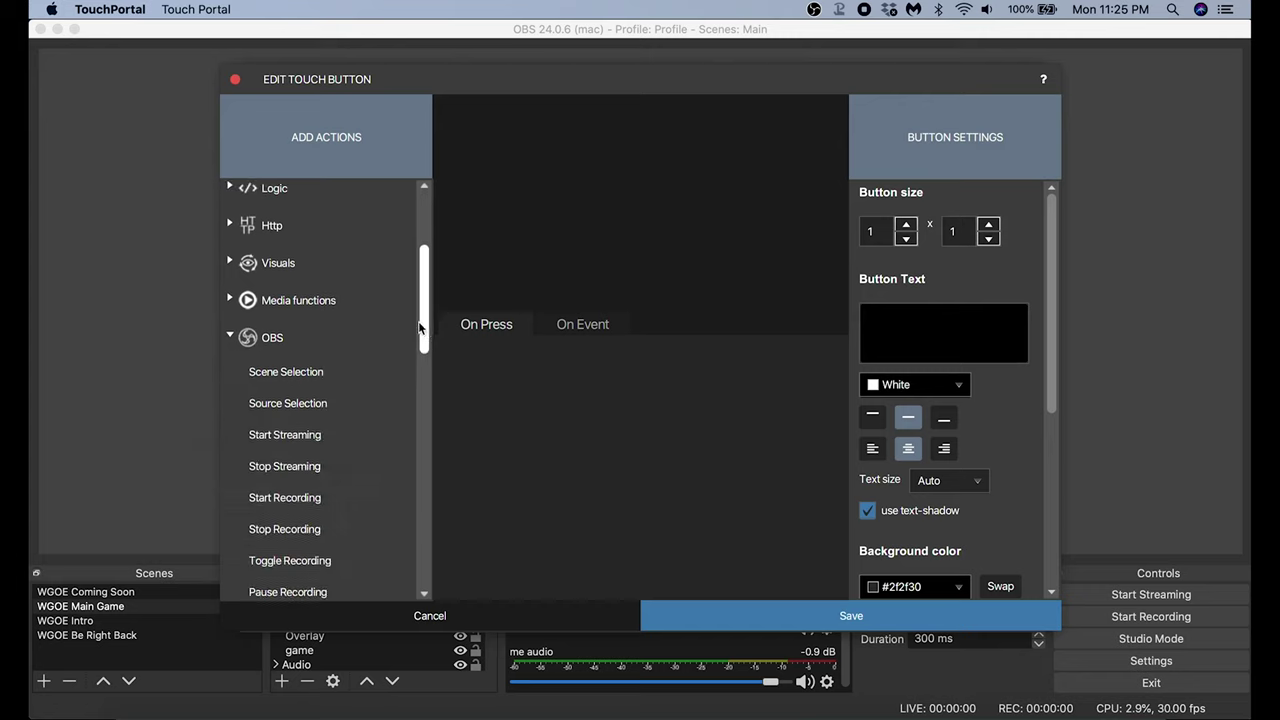
pyautogui.click(294, 410)
pyautogui.click(834, 262)
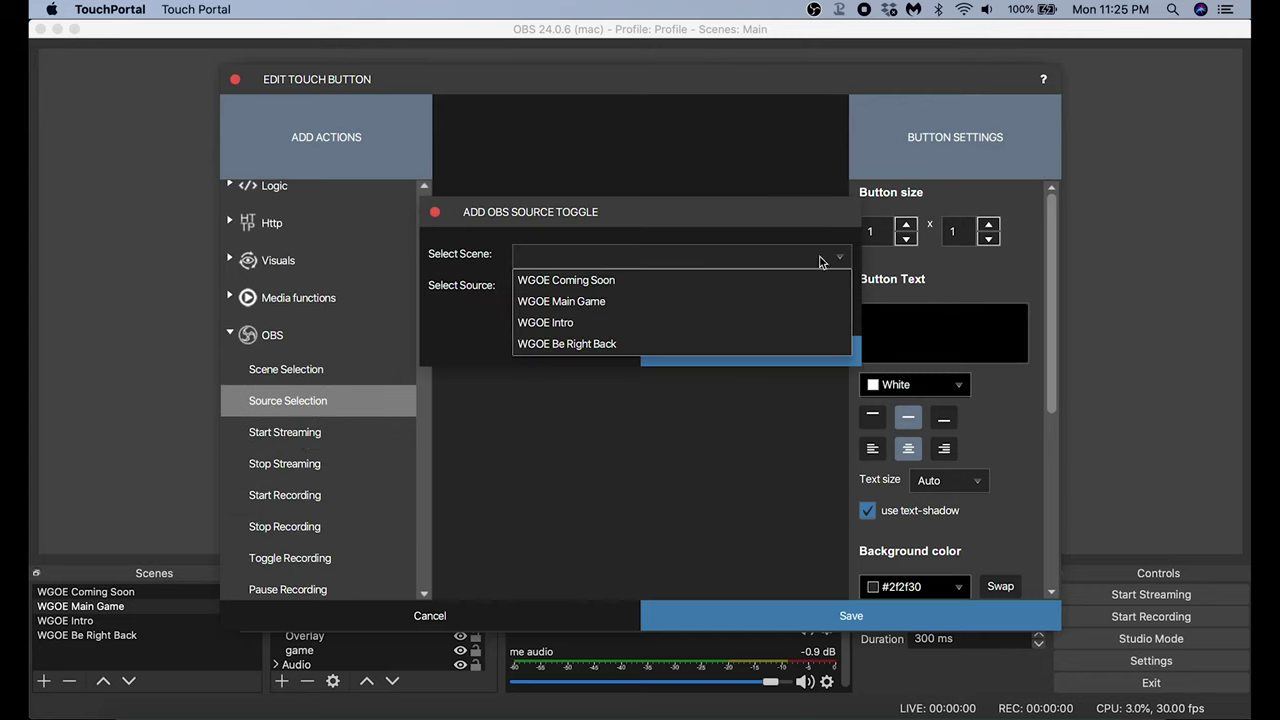
pyautogui.click(562, 301)
pyautogui.click(840, 300)
pyautogui.moveTo(846, 345); pyautogui.dragTo(851, 428)
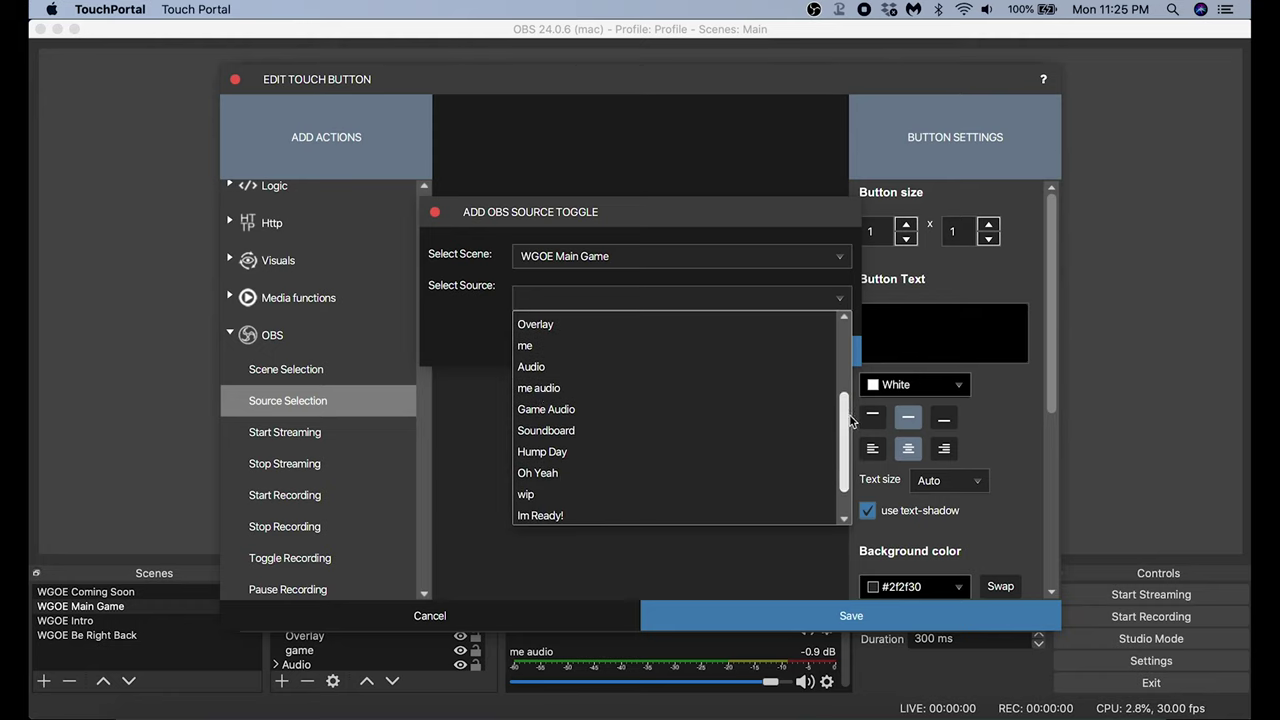
pyautogui.click(535, 390)
pyautogui.click(743, 354)
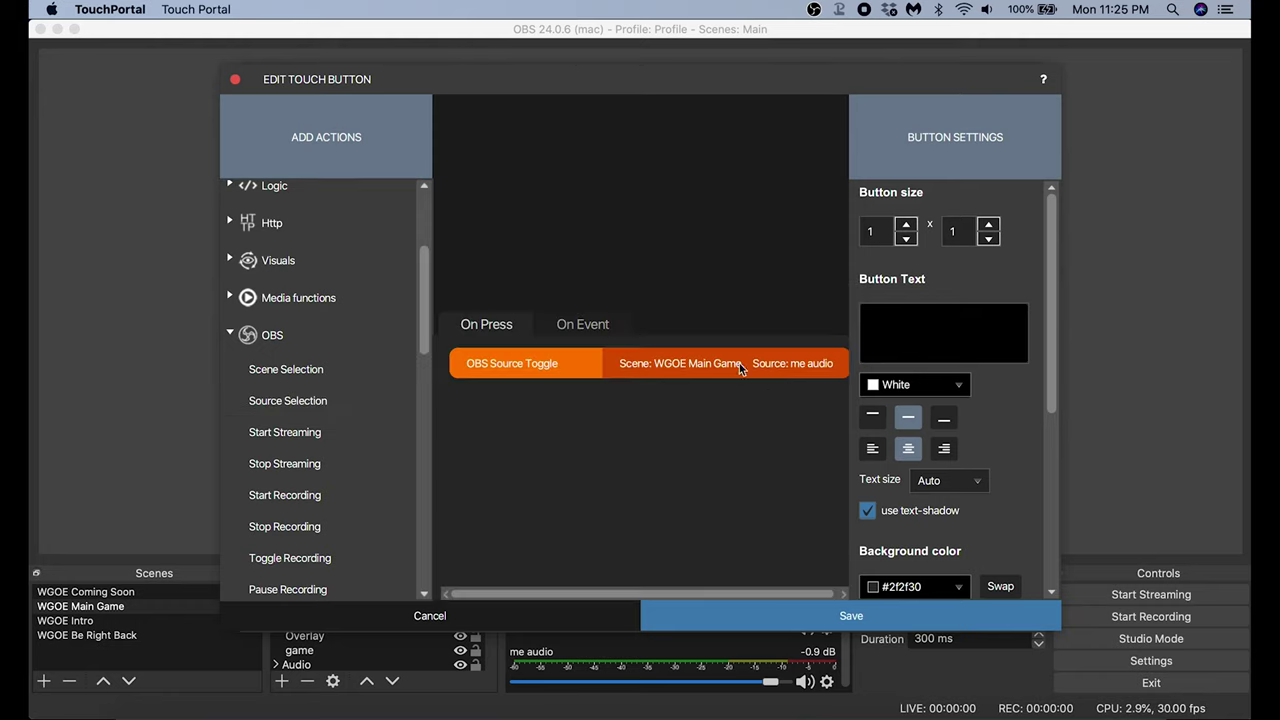
# Label the button 'Mute', align the text to the top, and make the background blue.
pyautogui.click(875, 315)
pyautogui.write('Mut')
pyautogui.press('BackSpace')
pyautogui.press('BackSpace')
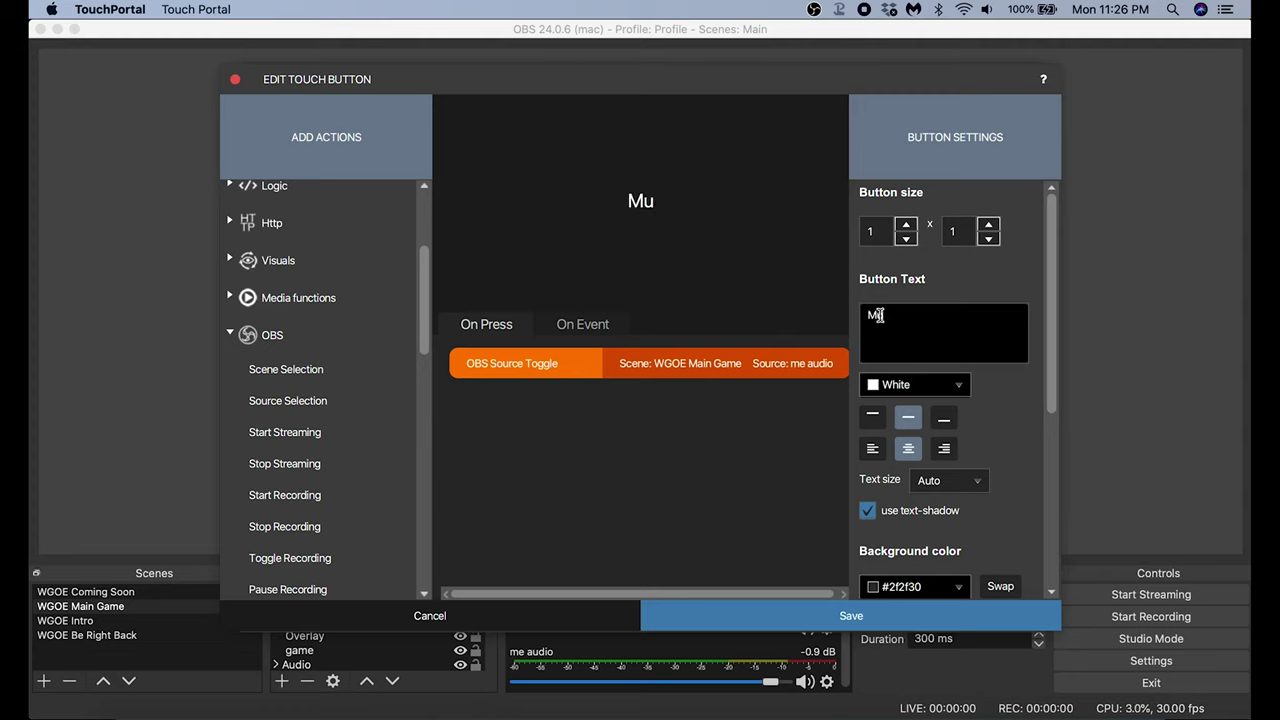
pyautogui.write('ute')
pyautogui.click(872, 416)
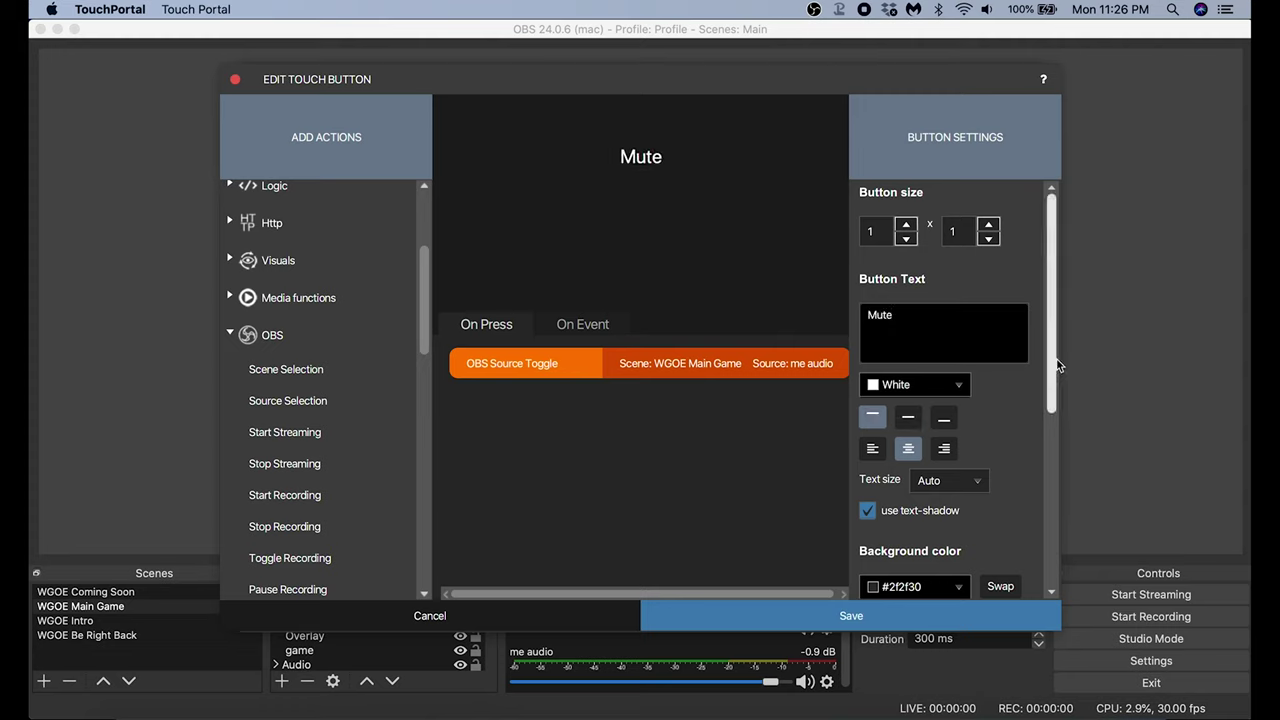
pyautogui.scroll(-3, 965, 445)
pyautogui.click(965, 442)
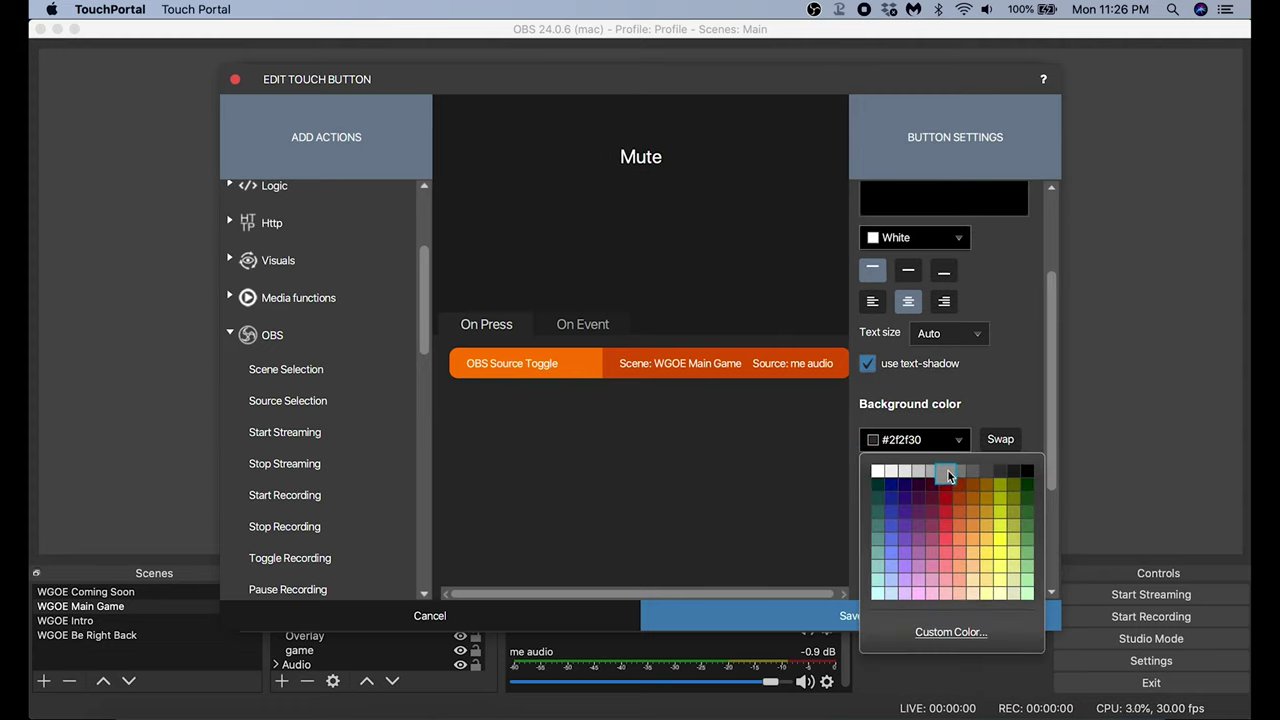
pyautogui.click(889, 529)
# Add a muted-speaker icon from the icon packs and save the Mute button.
pyautogui.scroll(-3, 900, 462)
pyautogui.click(896, 456)
pyautogui.click(882, 502)
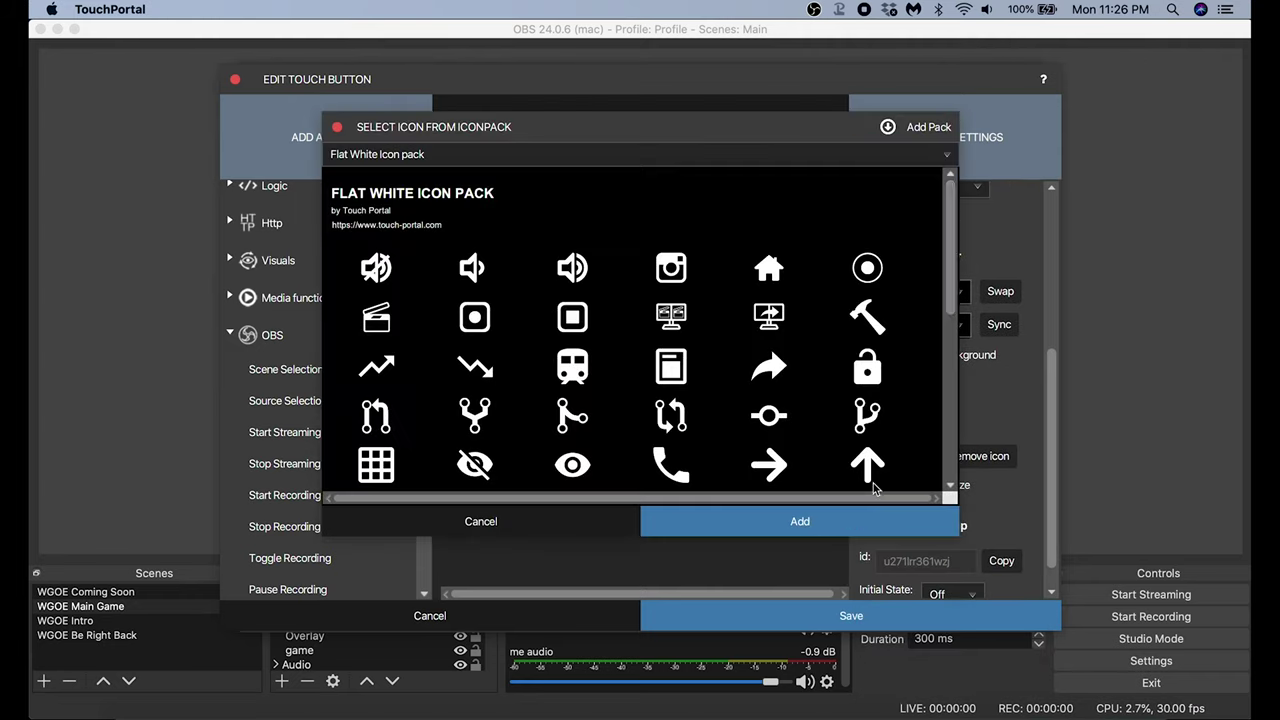
pyautogui.click(376, 267)
pyautogui.click(780, 521)
pyautogui.click(858, 617)
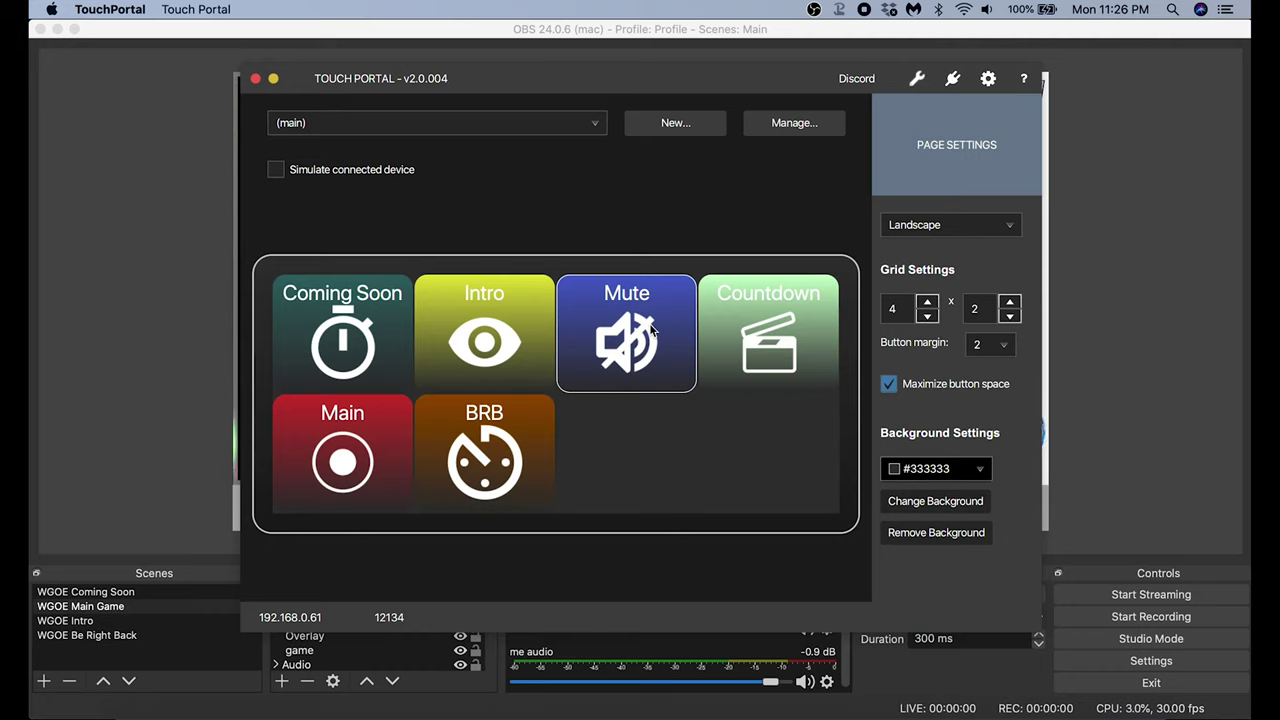
# Select the Coming Soon, BRB and Intro buttons, clear the selection, and check the page list.
pyautogui.click(366, 320)
pyautogui.click(432, 439)
pyautogui.click(456, 318)
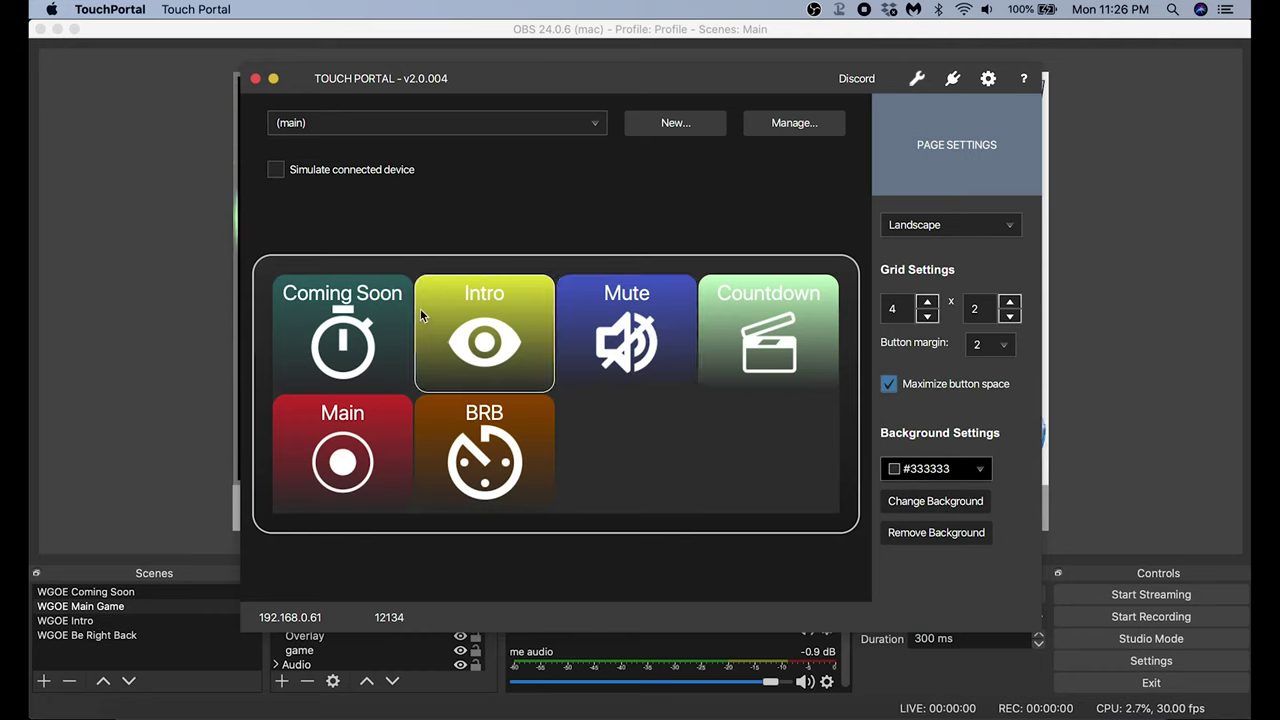
pyautogui.click(570, 78)
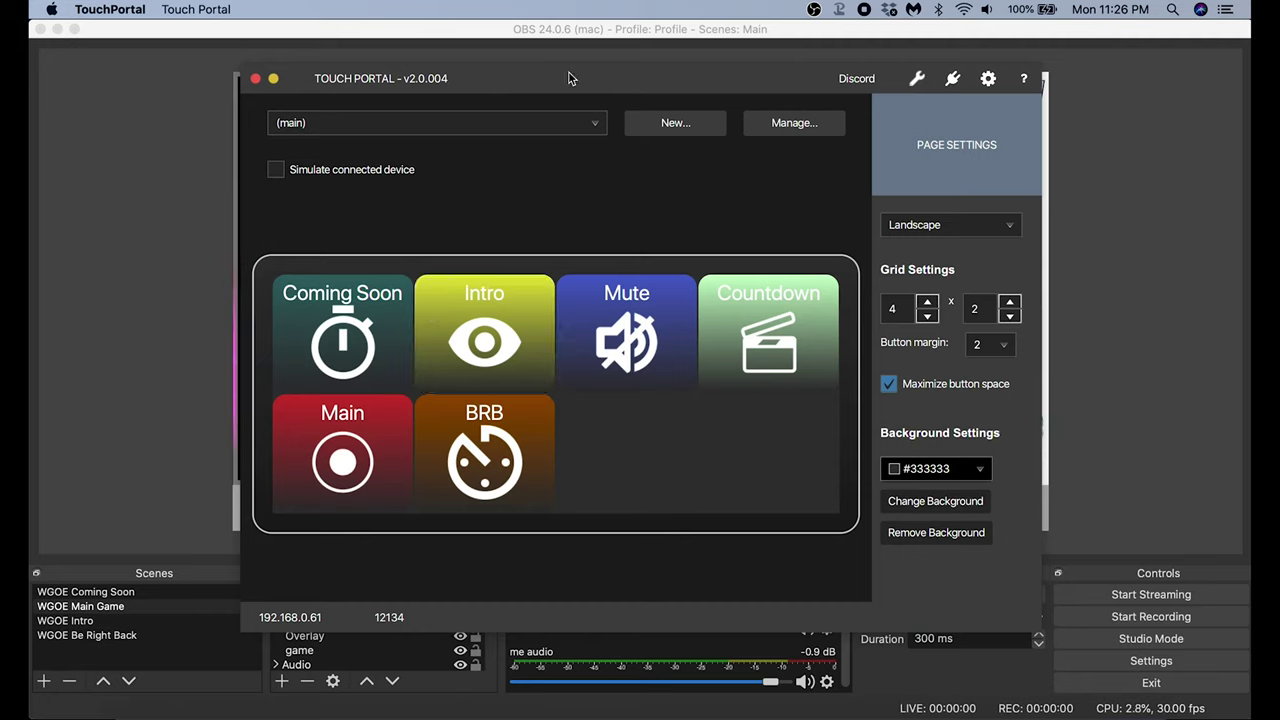
pyautogui.click(598, 124)
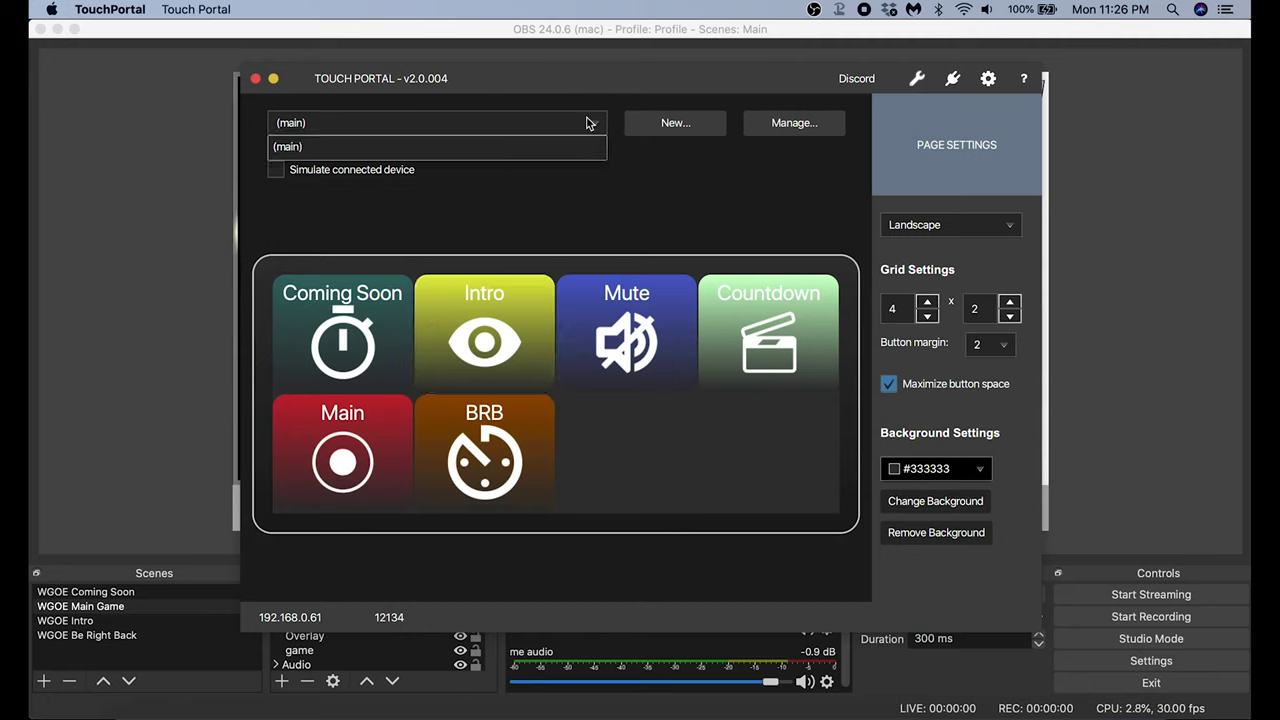
pyautogui.click(597, 125)
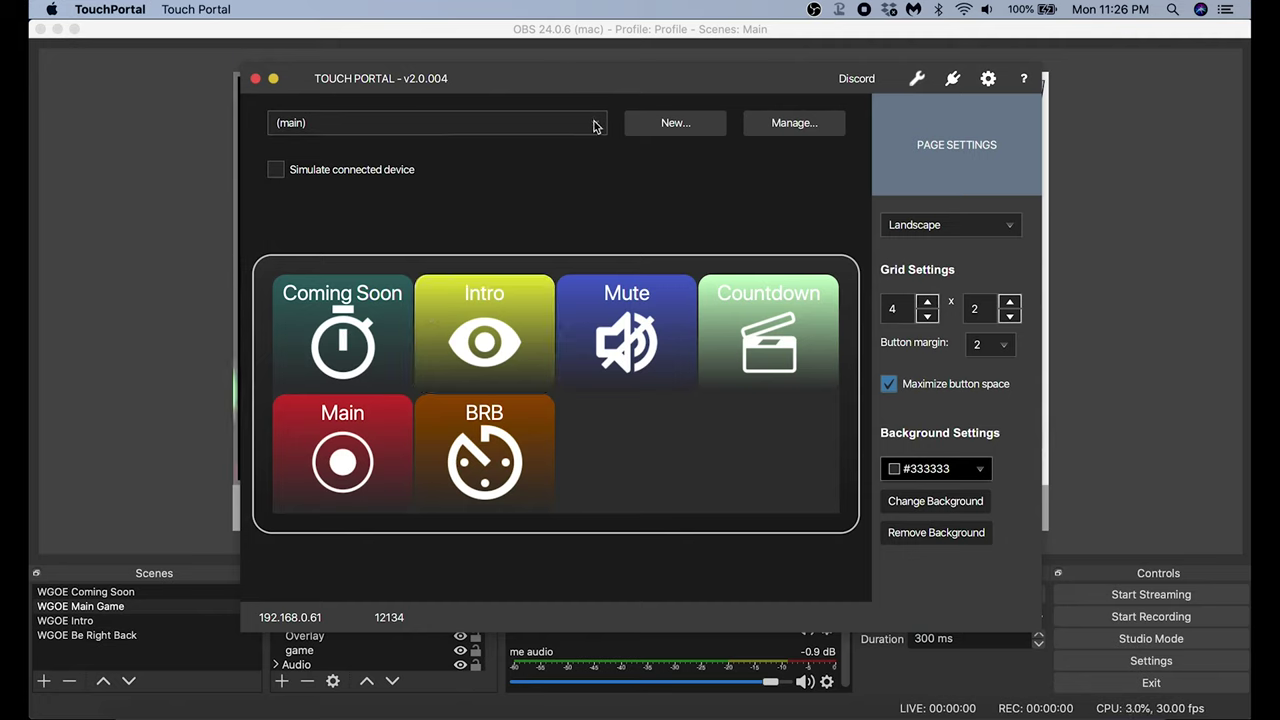
# Create a new page named 'Soundboard', then switch back to the (main) page.
pyautogui.click(689, 125)
pyautogui.write('Soundb')
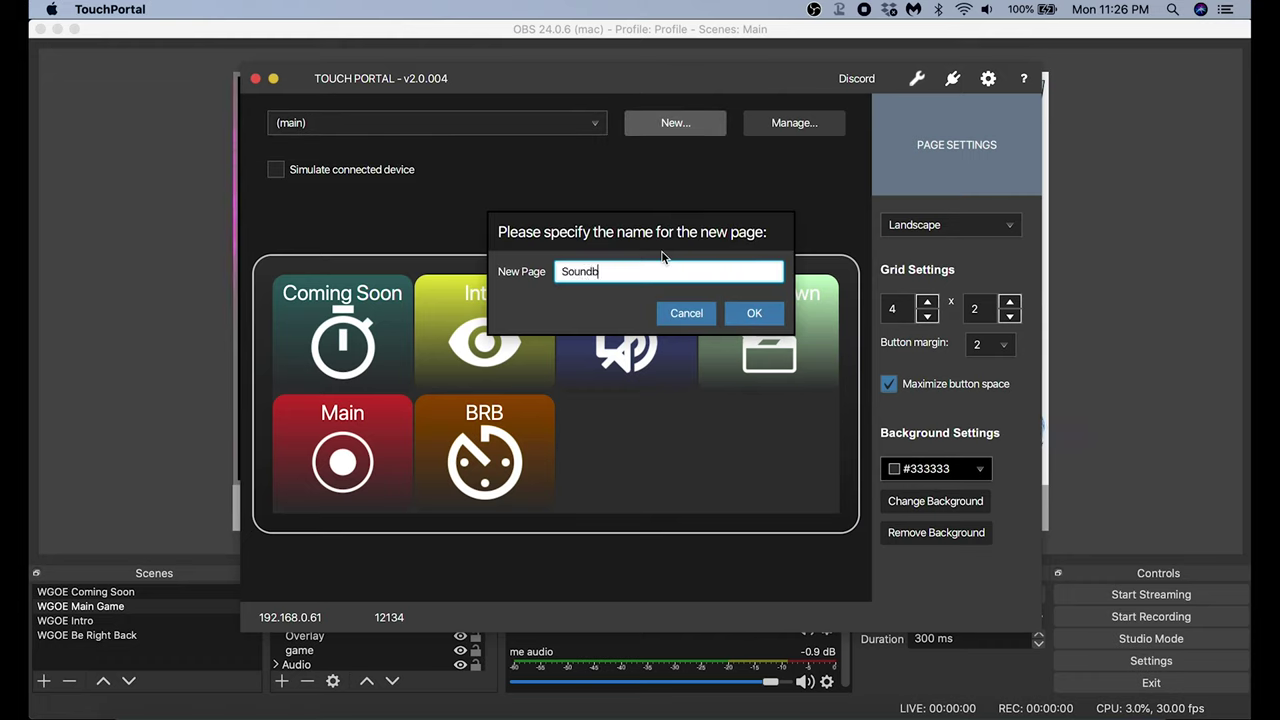
pyautogui.write('oard')
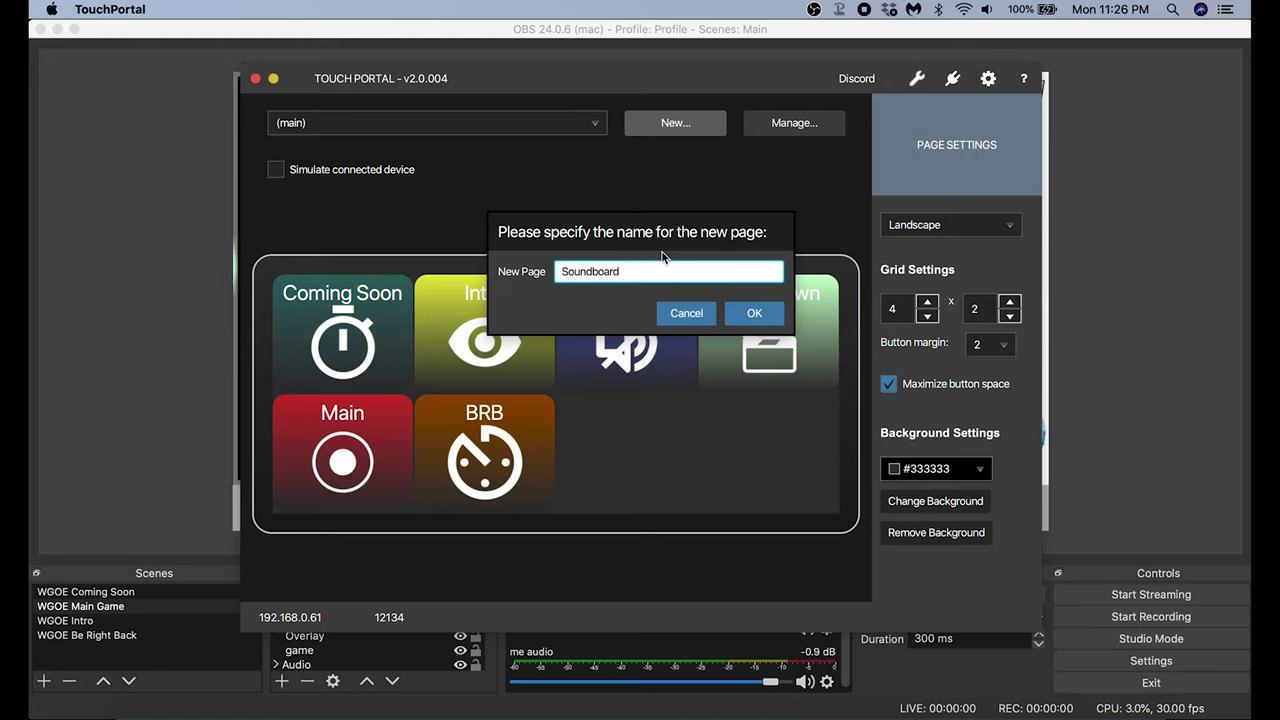
pyautogui.click(755, 315)
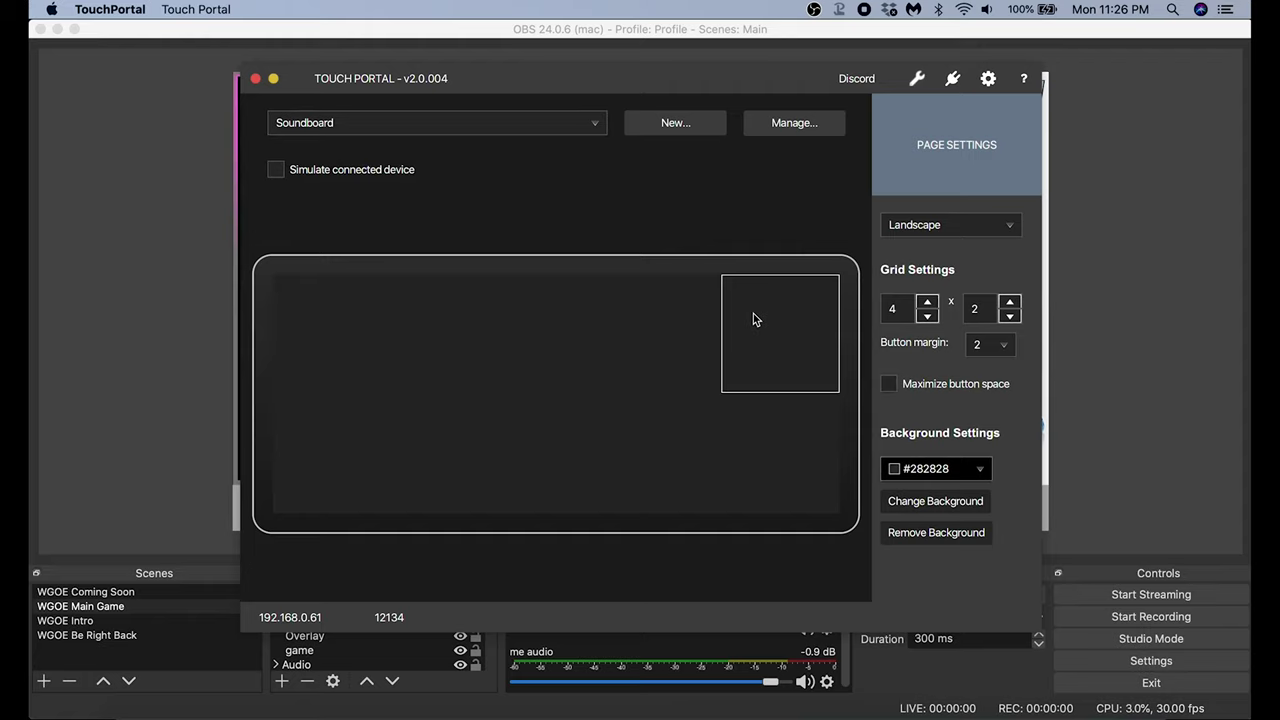
pyautogui.click(595, 124)
pyautogui.click(457, 150)
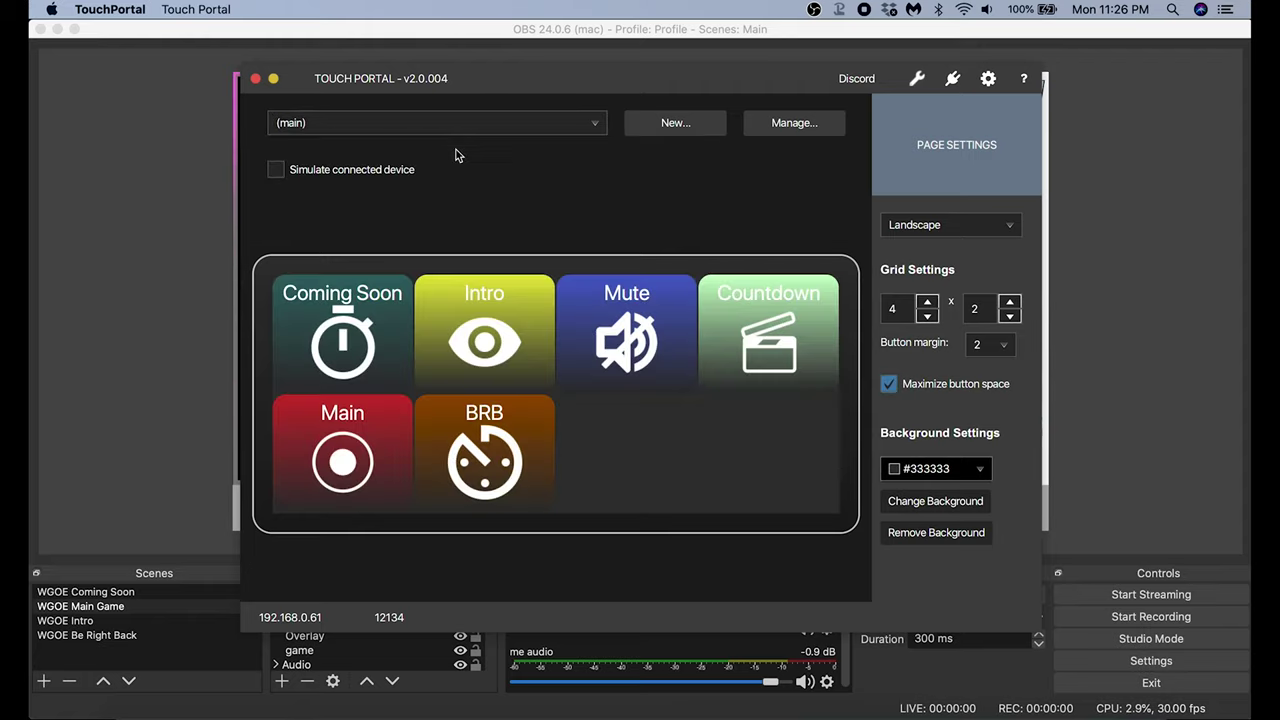
# Create a new bottom-right button whose action goes to the Soundboard page.
pyautogui.click(793, 464)
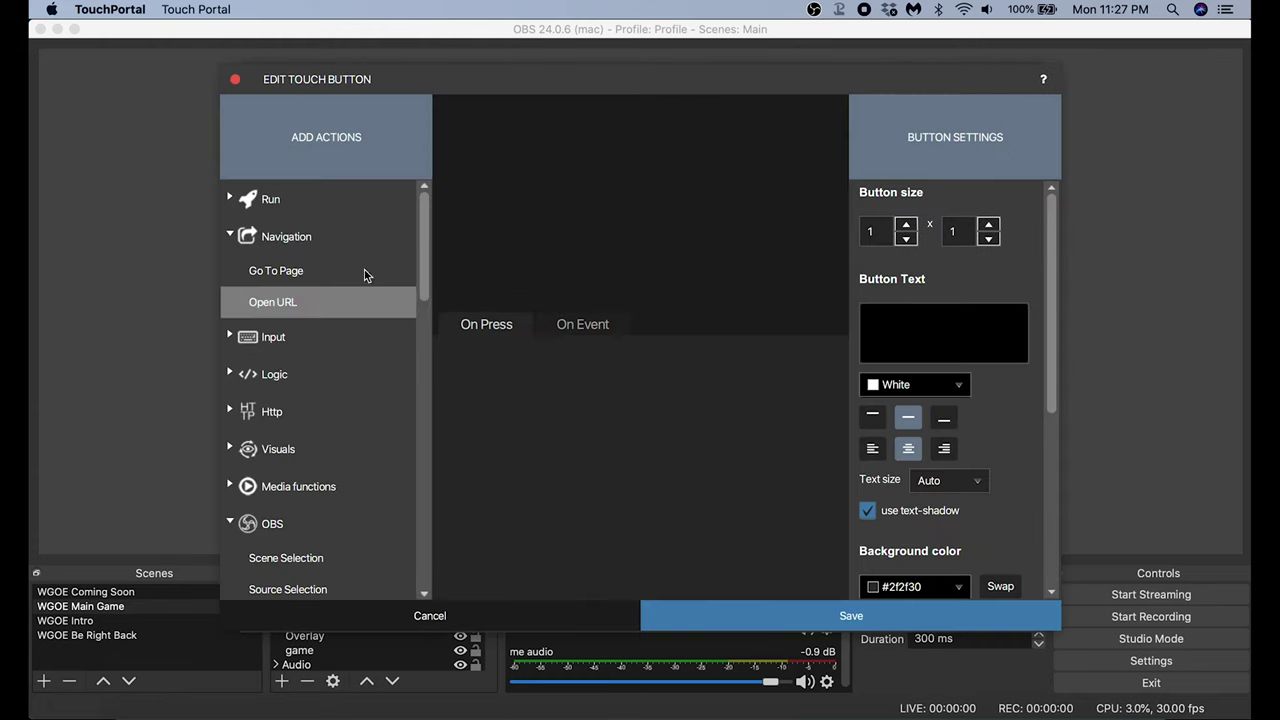
pyautogui.click(300, 271)
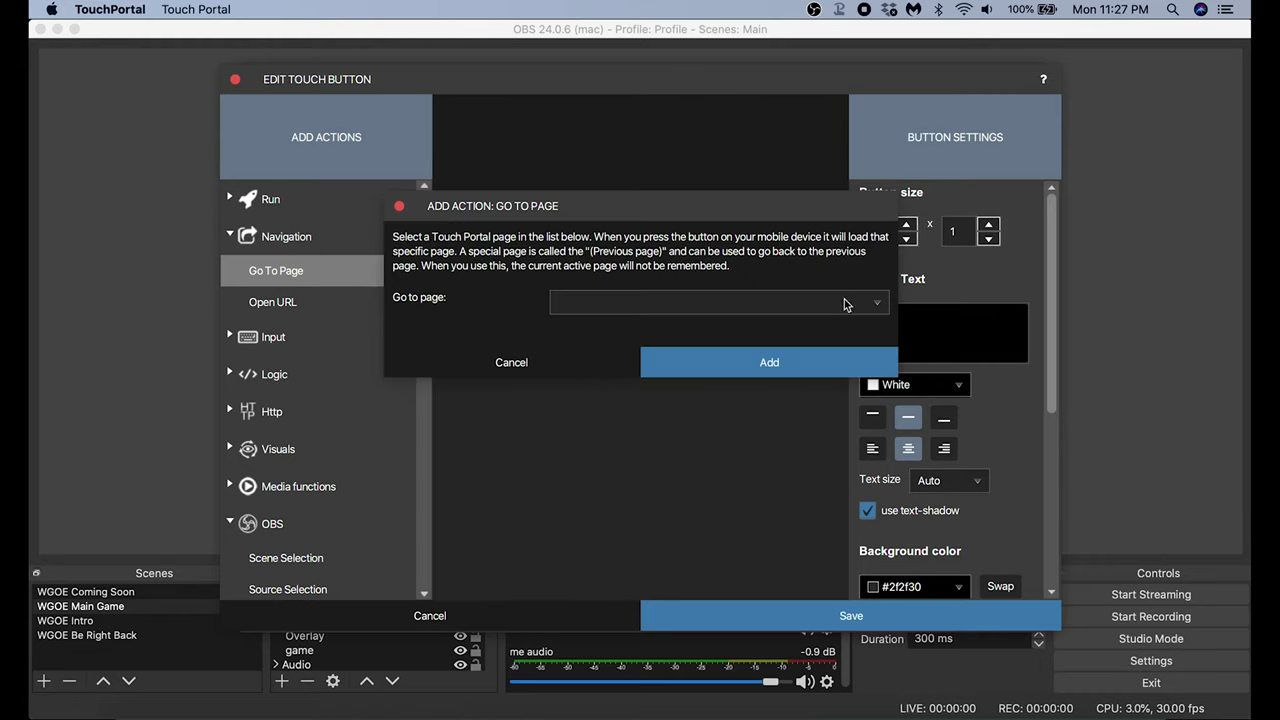
pyautogui.click(878, 302)
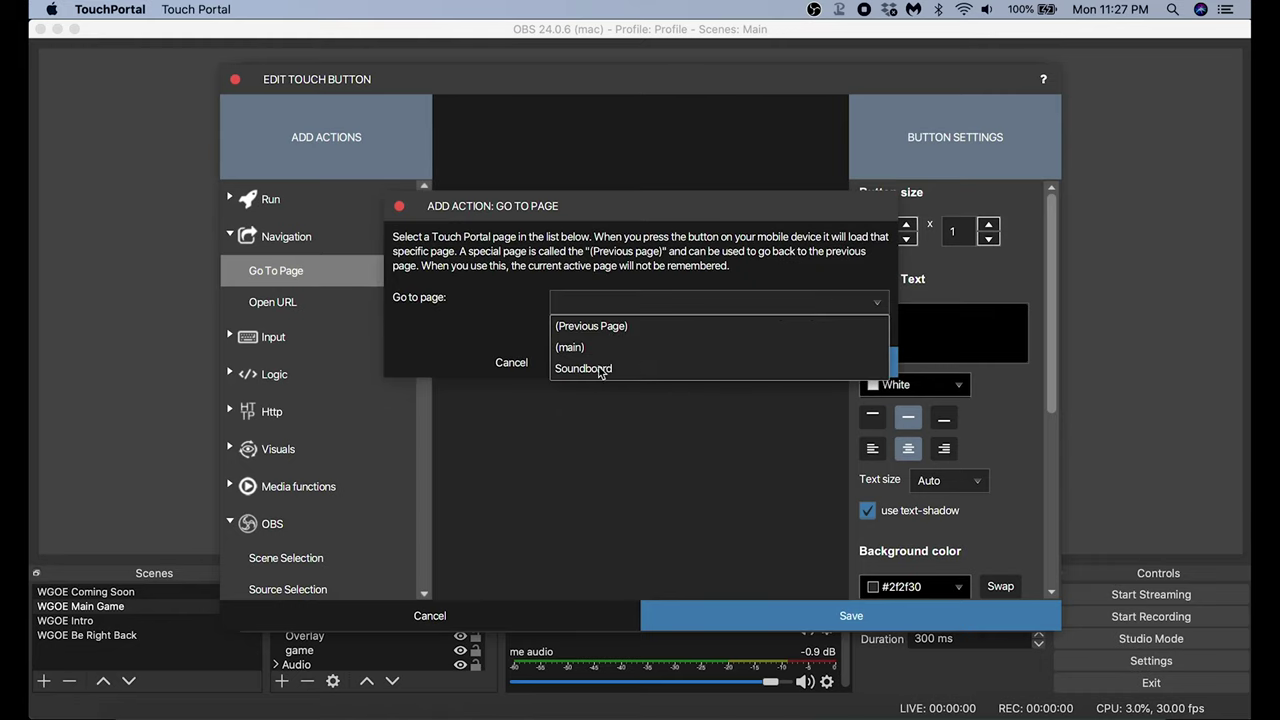
pyautogui.click(590, 368)
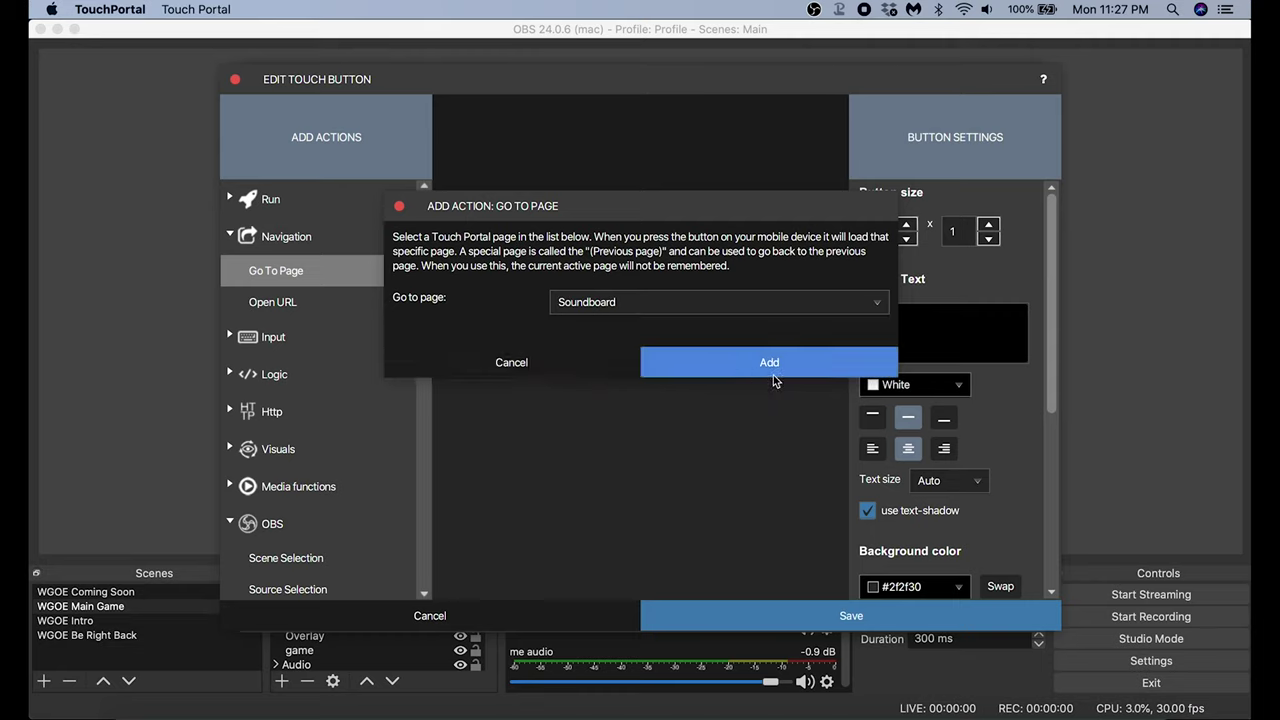
pyautogui.click(769, 363)
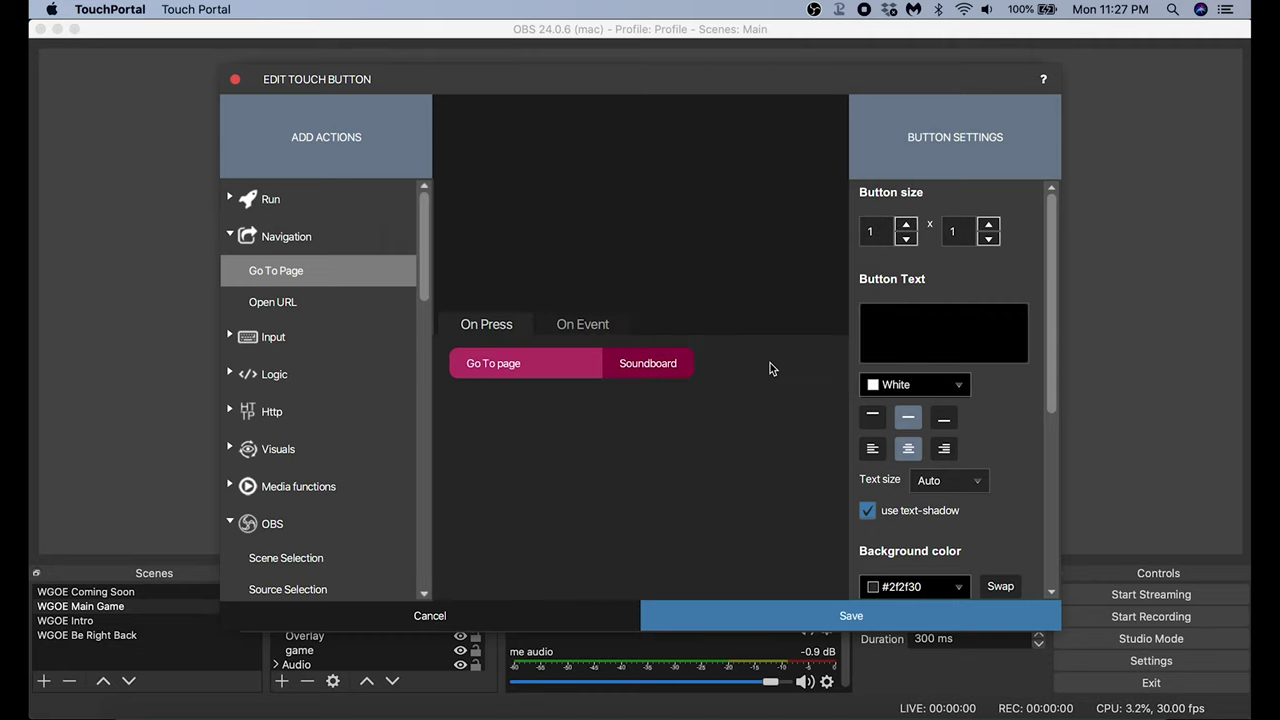
# Label the button 'Soundboard', align the text to the top, and give it a pink #ffccff background.
pyautogui.click(904, 318)
pyautogui.write('Soundboard')
pyautogui.click(872, 414)
pyautogui.scroll(-3, 900, 420)
pyautogui.click(915, 432)
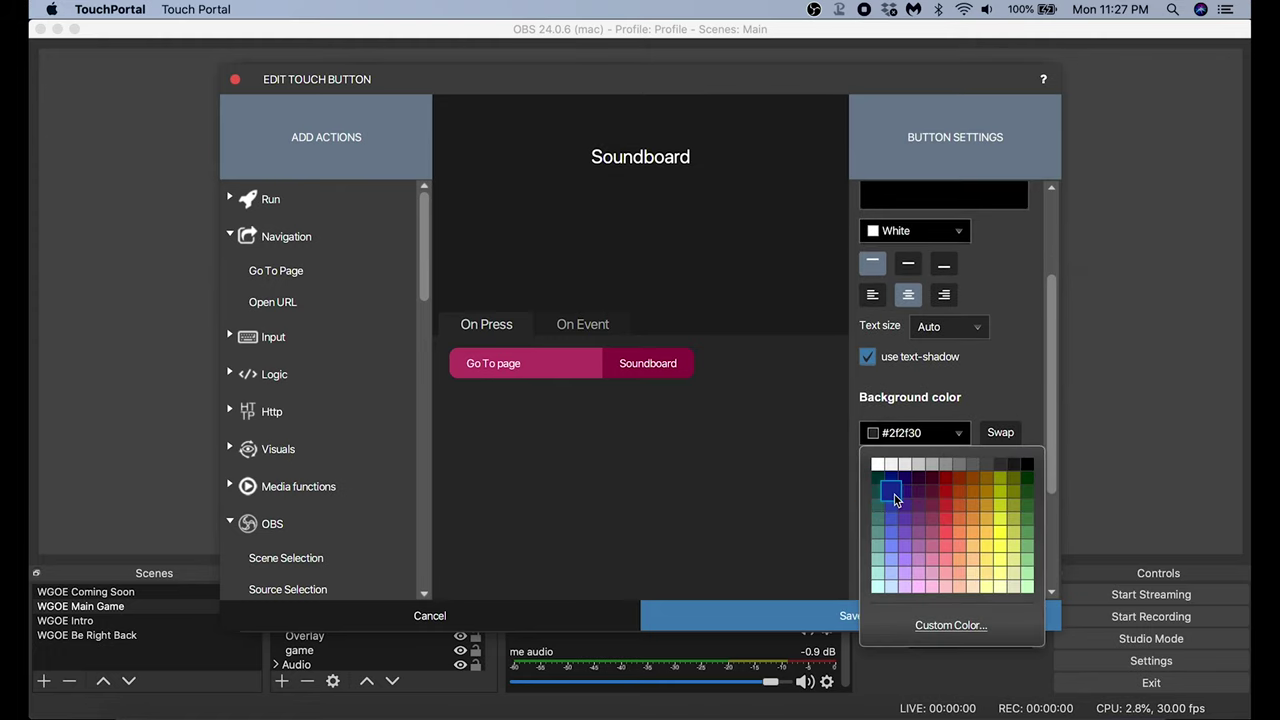
pyautogui.click(910, 572)
# Add a right-pointing arrow icon from the icon packs and save the Soundboard button.
pyautogui.scroll(-3, 896, 430)
pyautogui.click(896, 428)
pyautogui.click(902, 473)
pyautogui.click(798, 460)
pyautogui.click(790, 522)
pyautogui.click(849, 614)
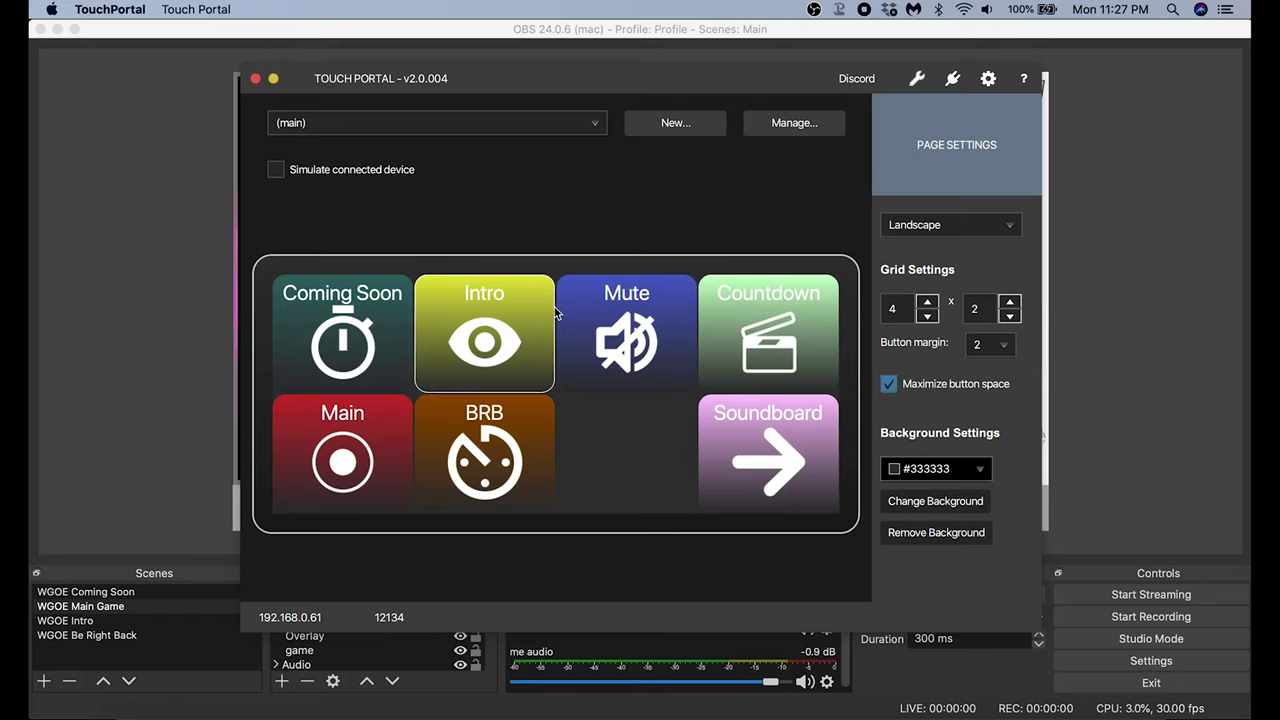
# On the Soundboard page, create a new button whose action goes to the (main) page.
pyautogui.click(596, 128)
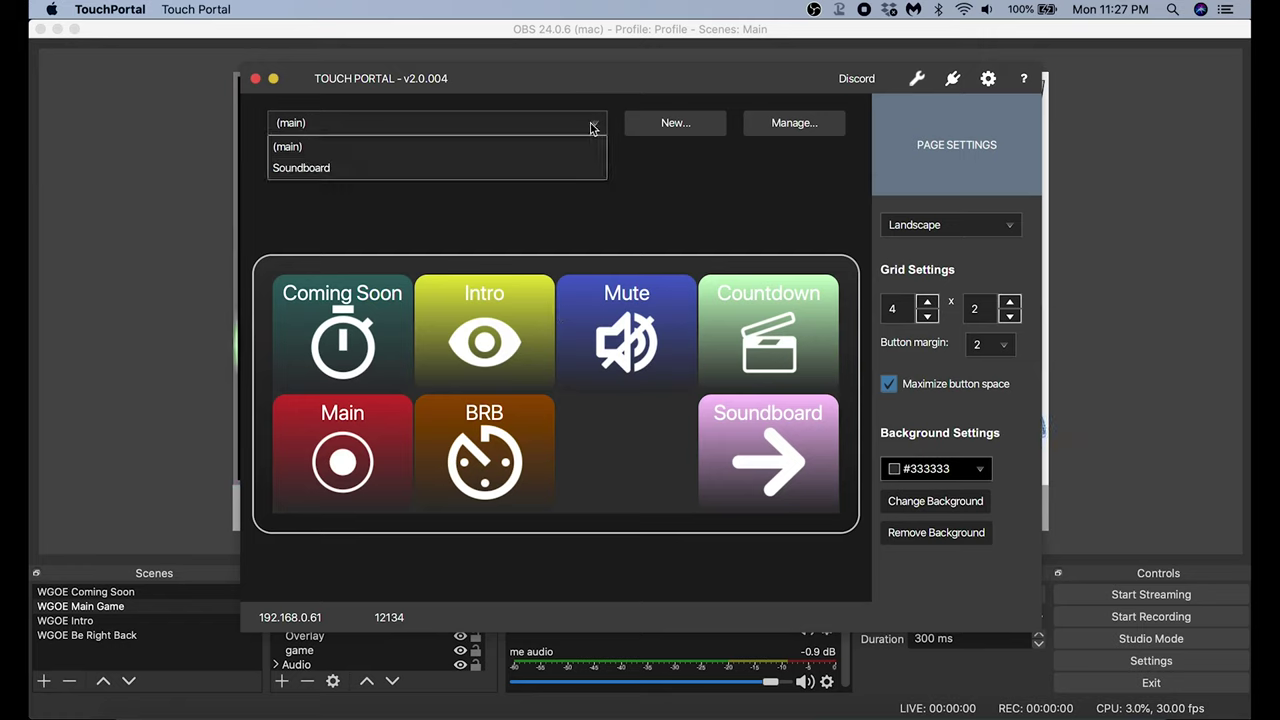
pyautogui.click(318, 168)
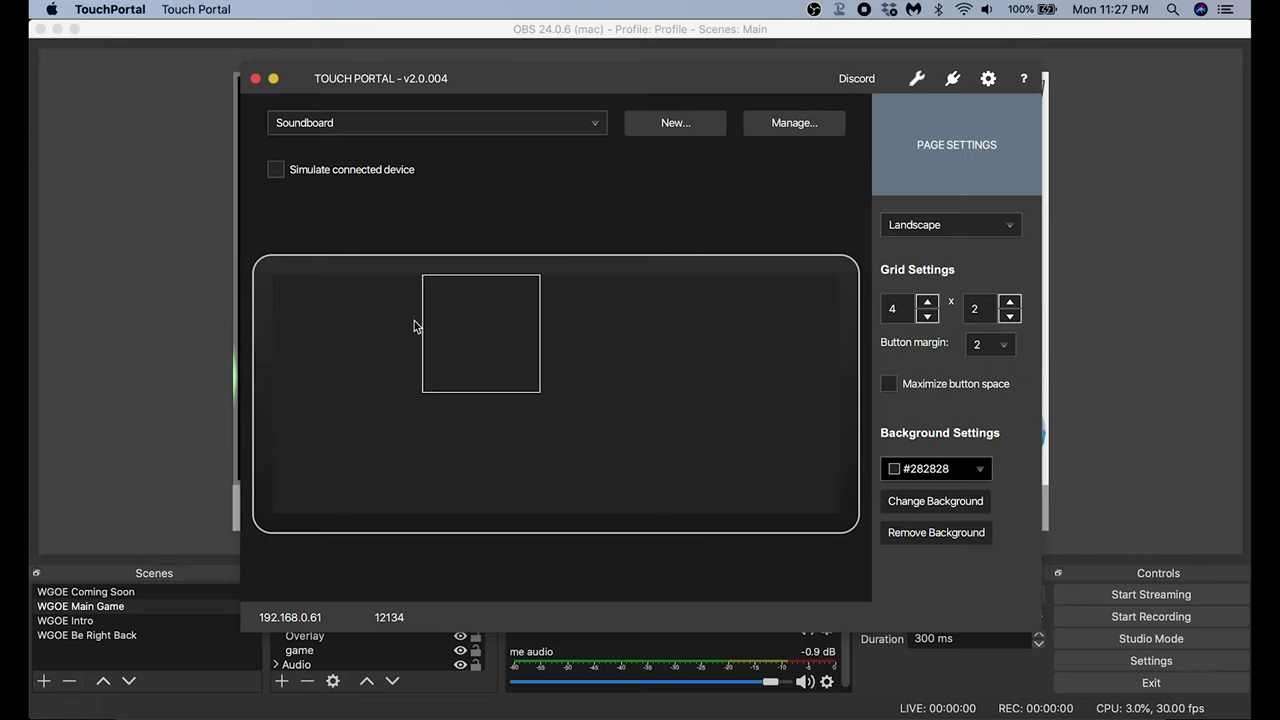
pyautogui.click(784, 490)
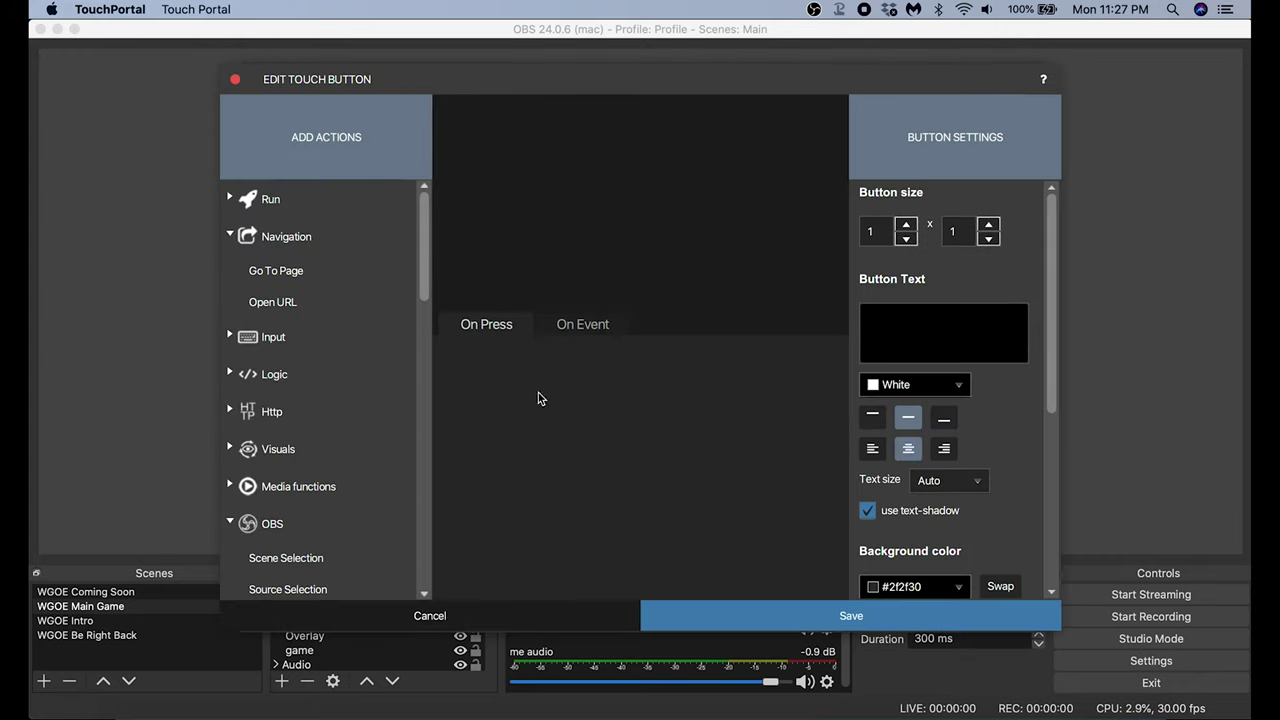
pyautogui.doubleClick(295, 281)
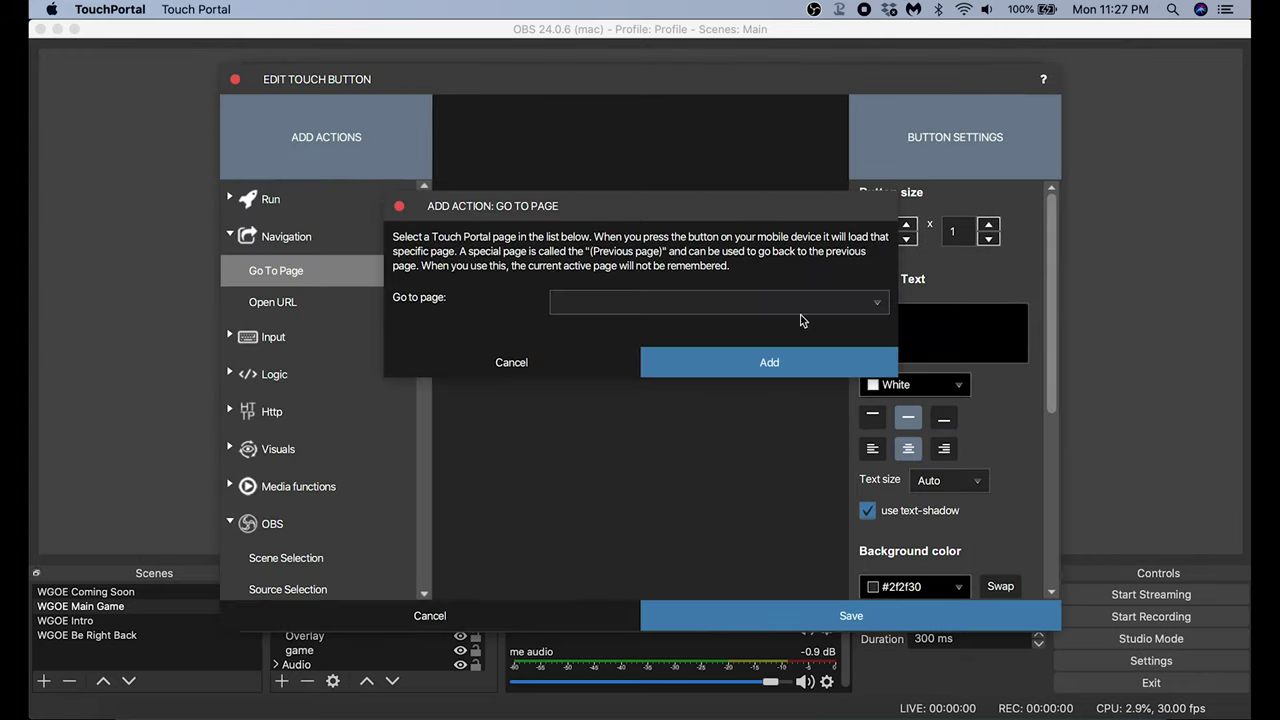
pyautogui.click(881, 307)
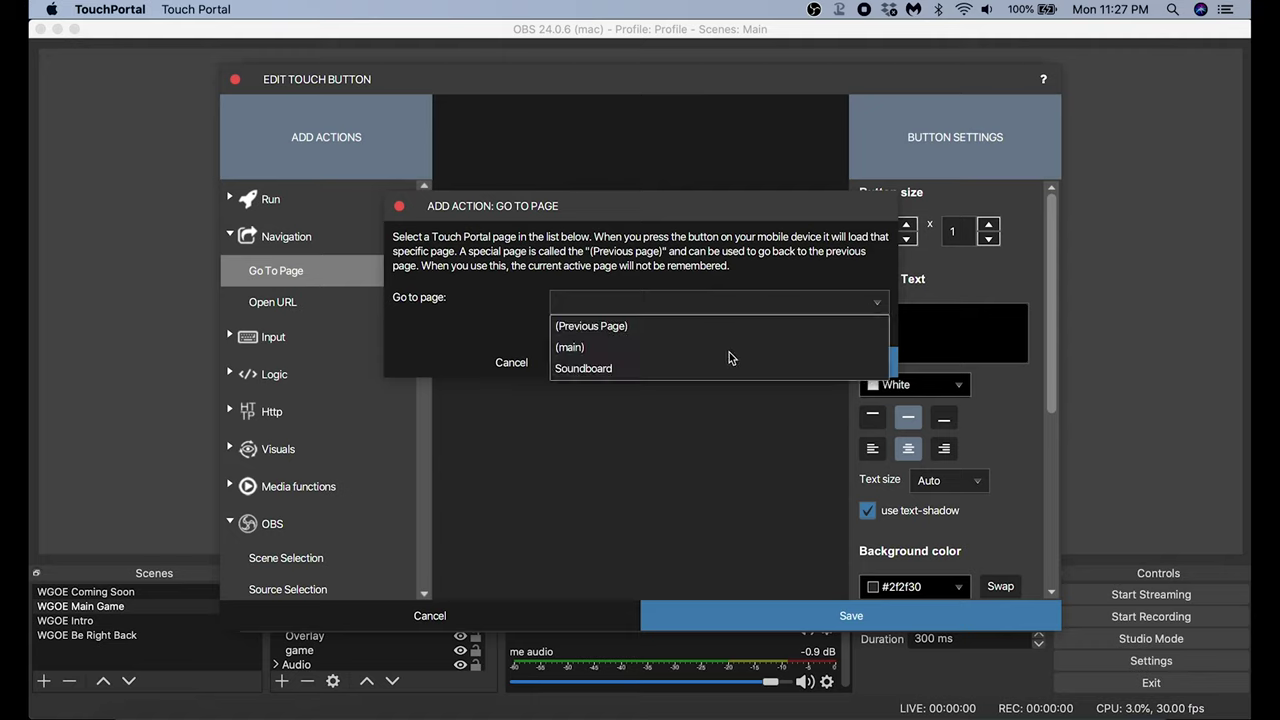
pyautogui.click(570, 348)
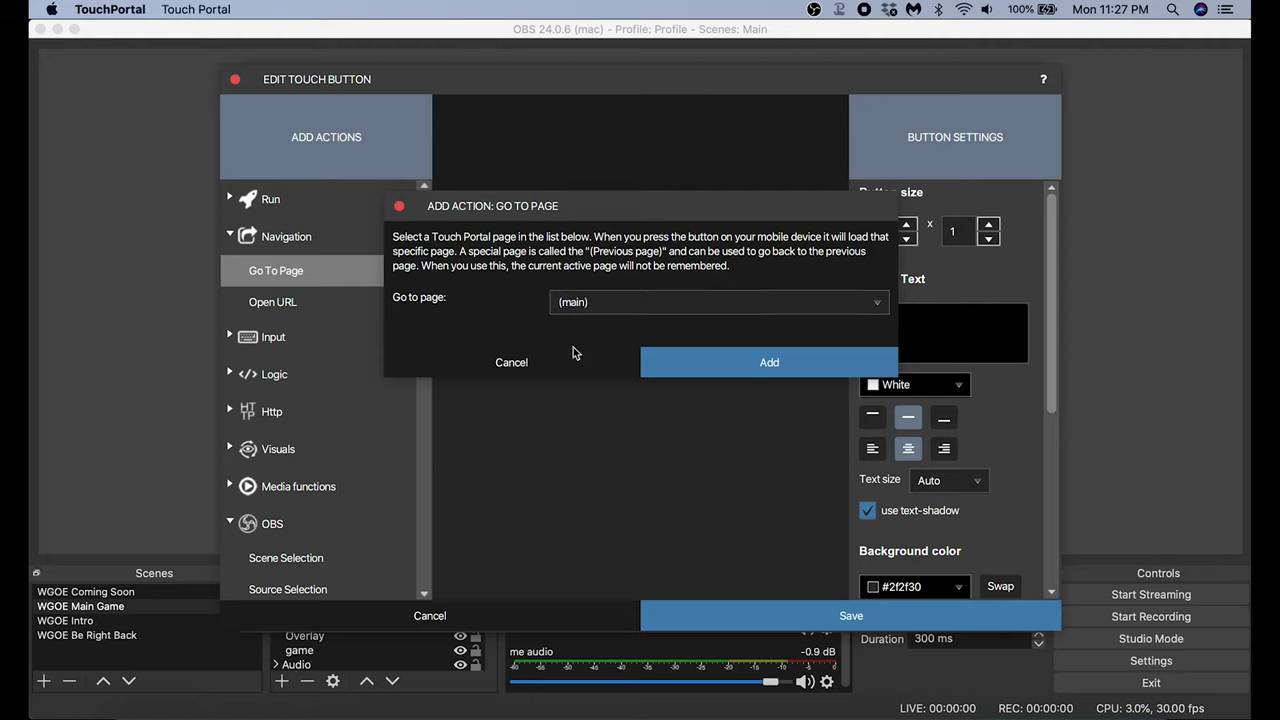
pyautogui.click(751, 369)
# Label the button 'Scenes' and make its background pink.
pyautogui.click(1013, 318)
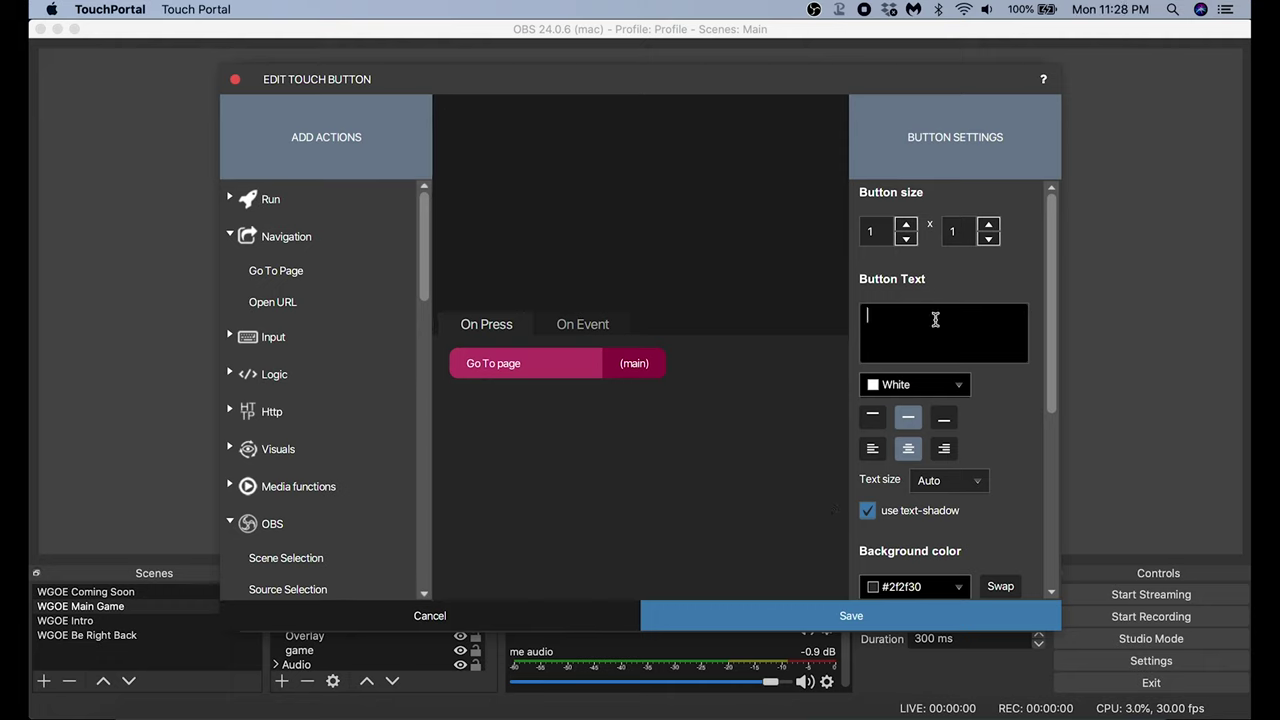
pyautogui.write('Scenes')
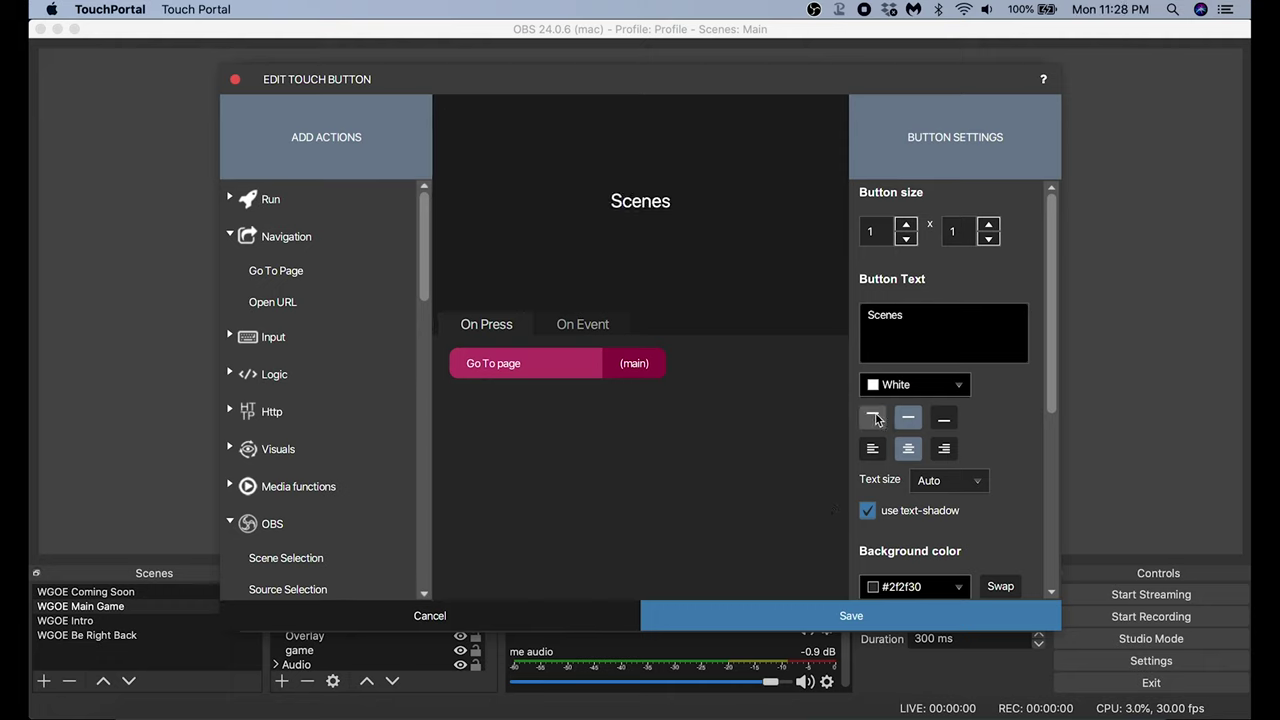
pyautogui.scroll(-1, 1000, 480)
pyautogui.click(915, 556)
pyautogui.click(943, 484)
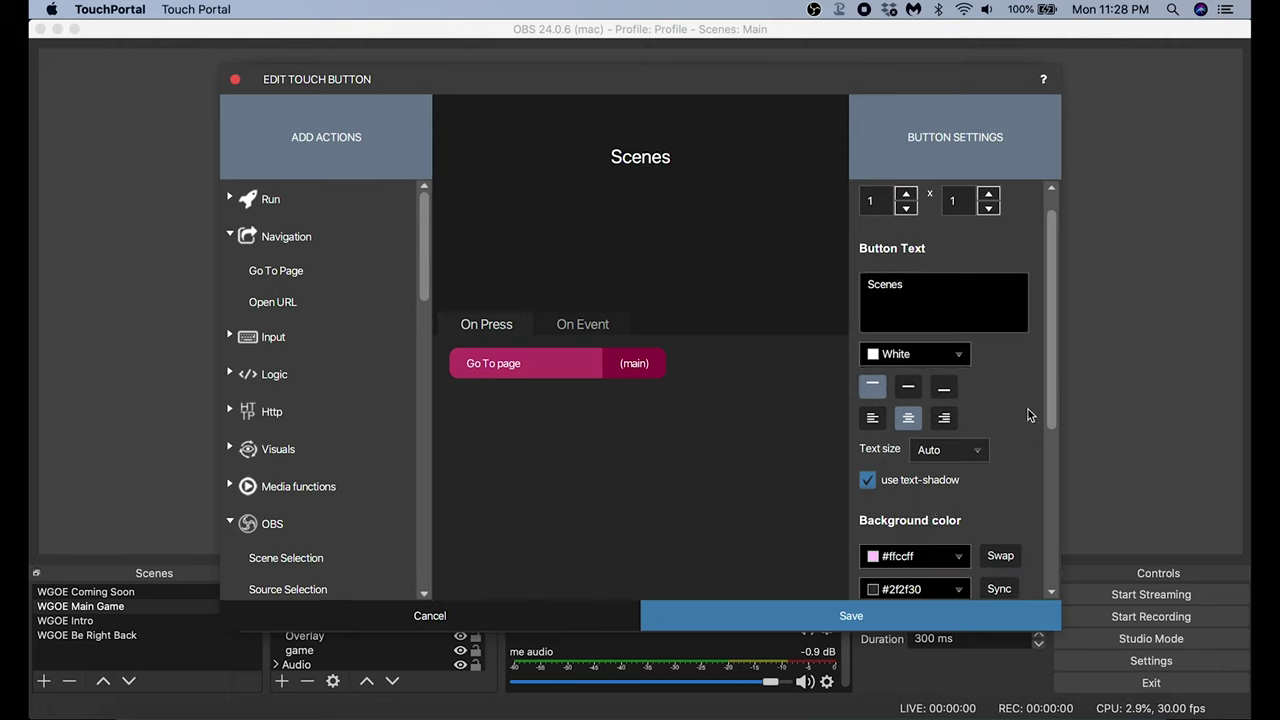
# Add a left-arrow icon from the icon packs and save the Scenes button.
pyautogui.scroll(-3, 1020, 423)
pyautogui.click(895, 539)
pyautogui.click(882, 594)
pyautogui.scroll(-2, 480, 400)
pyautogui.click(474, 420)
pyautogui.click(800, 521)
pyautogui.click(851, 617)
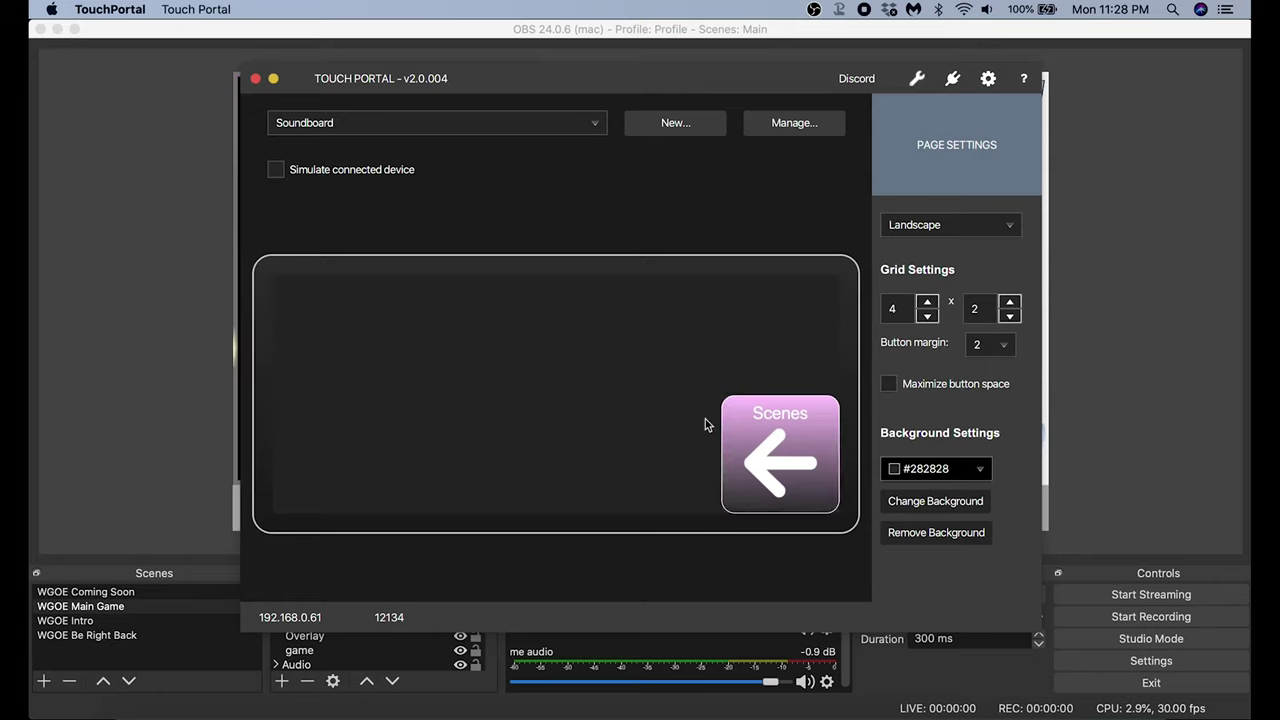
# Create a new top-left button that toggles the Hump Day source in WGOE Main Game.
pyautogui.click(345, 321)
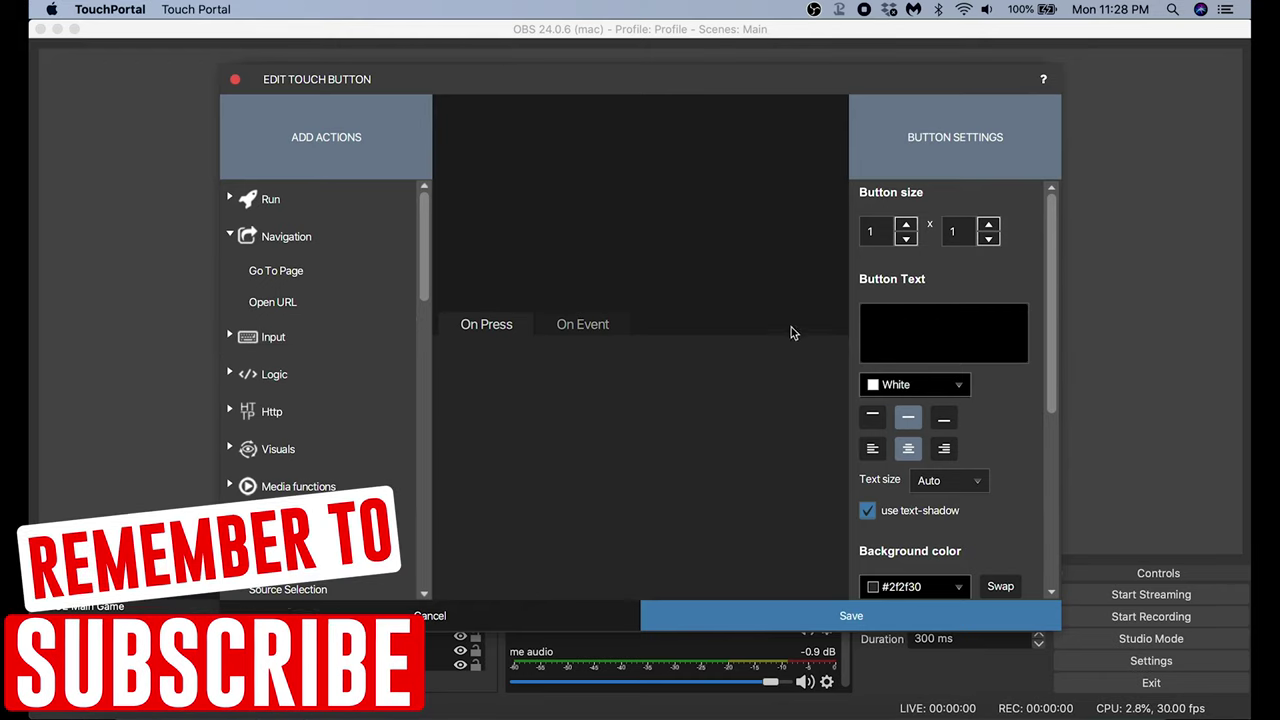
pyautogui.moveTo(426, 277); pyautogui.dragTo(425, 345)
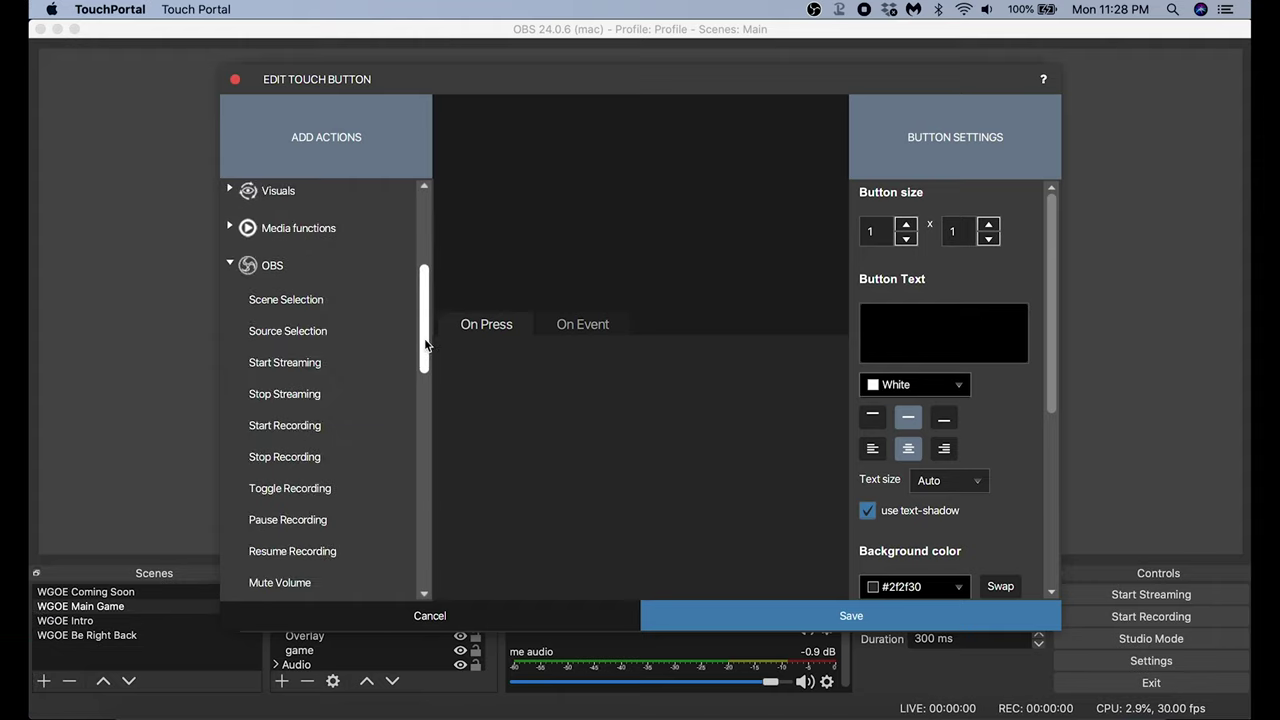
pyautogui.doubleClick(264, 341)
pyautogui.click(840, 258)
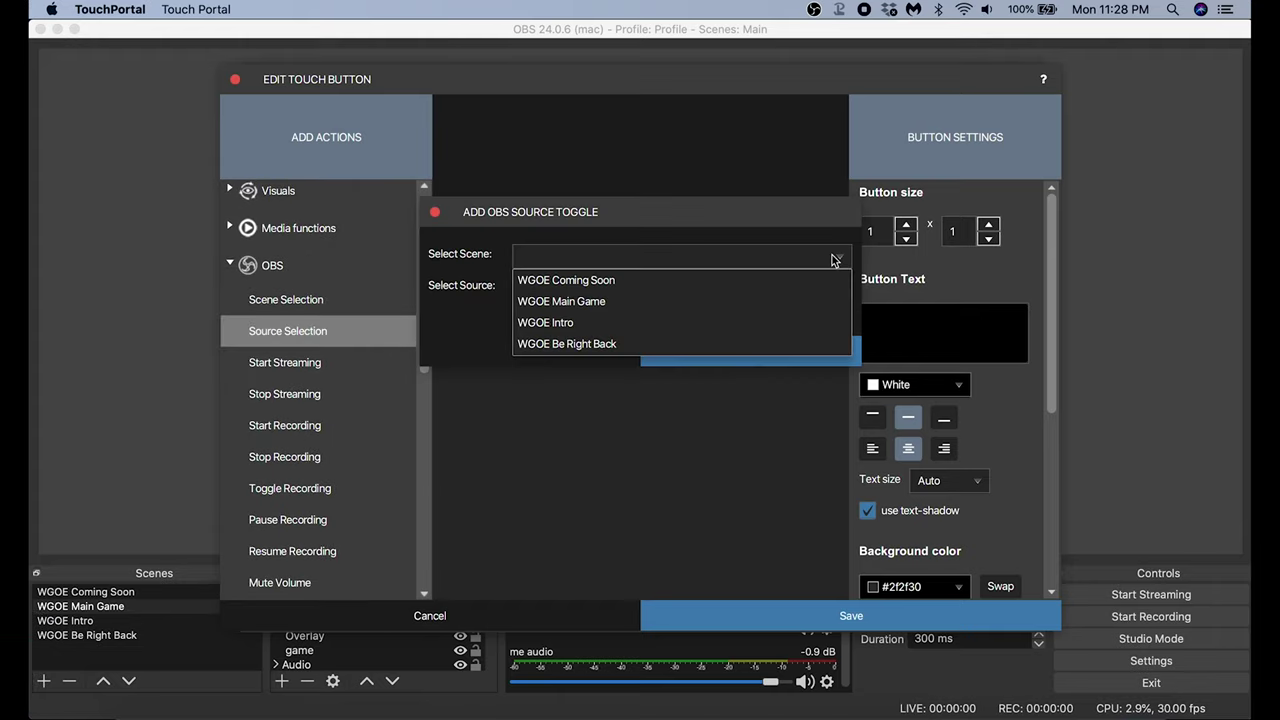
pyautogui.click(583, 306)
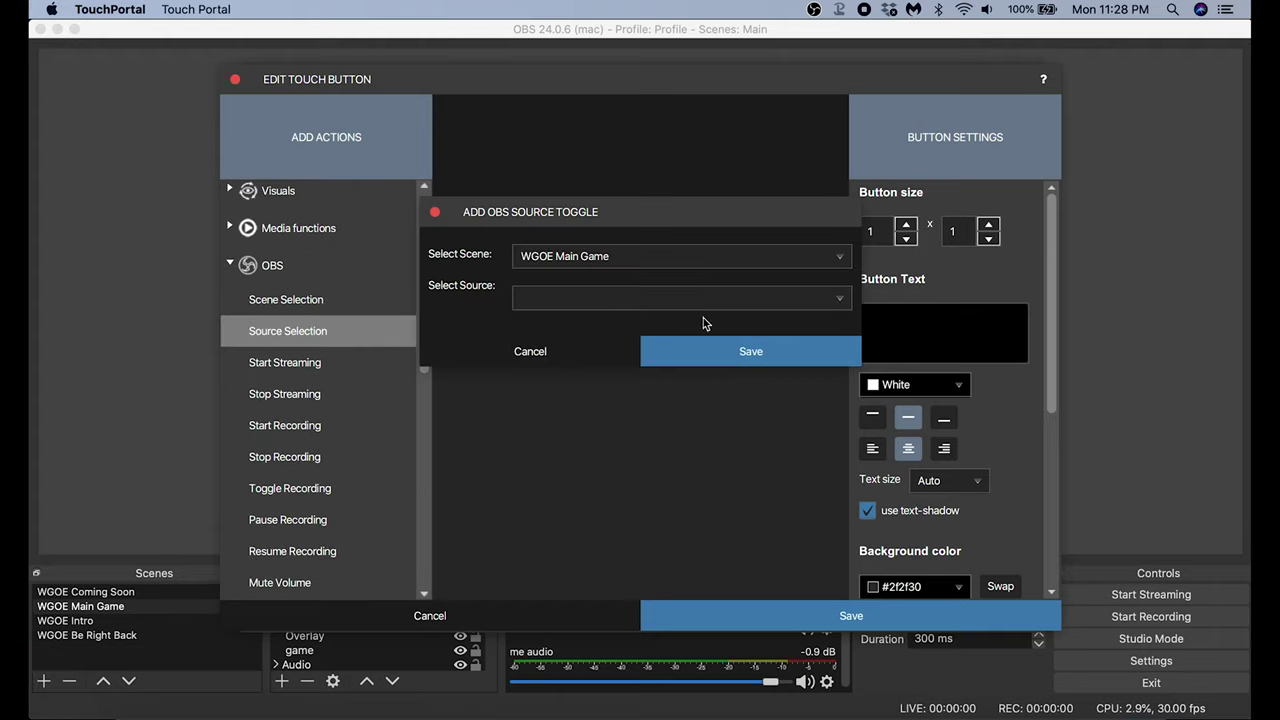
pyautogui.click(842, 302)
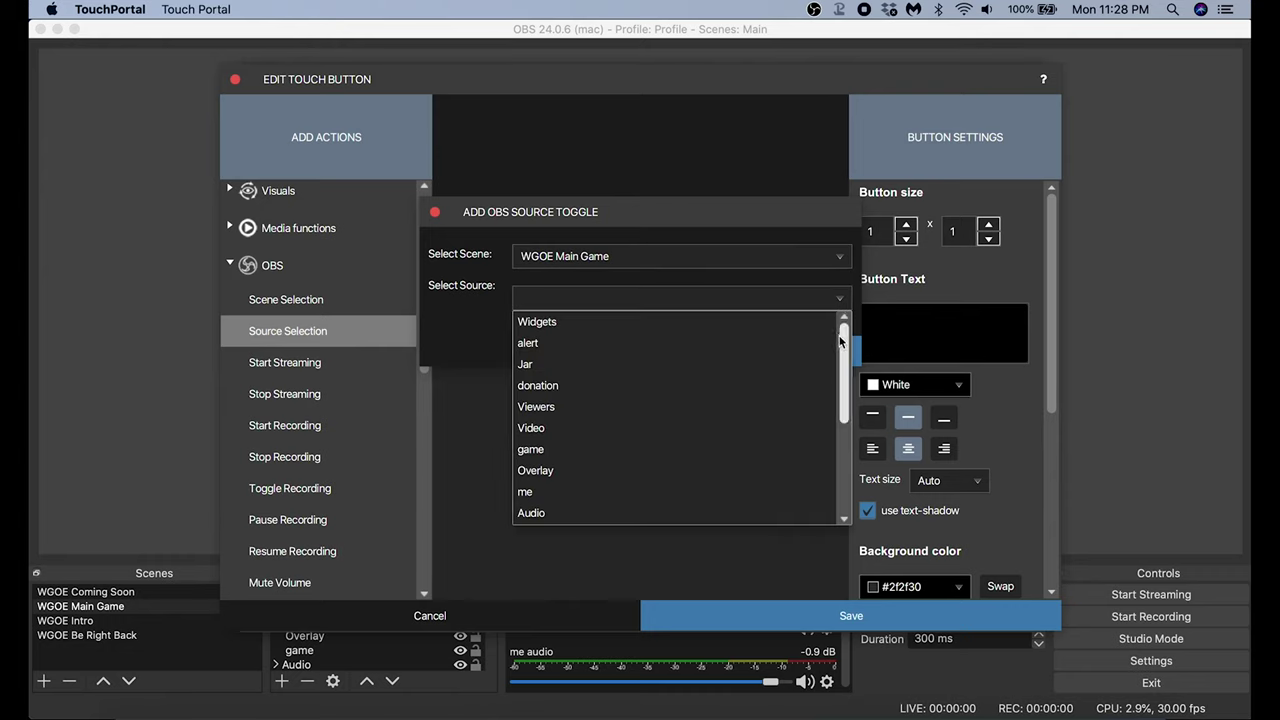
pyautogui.moveTo(835, 337); pyautogui.dragTo(838, 432)
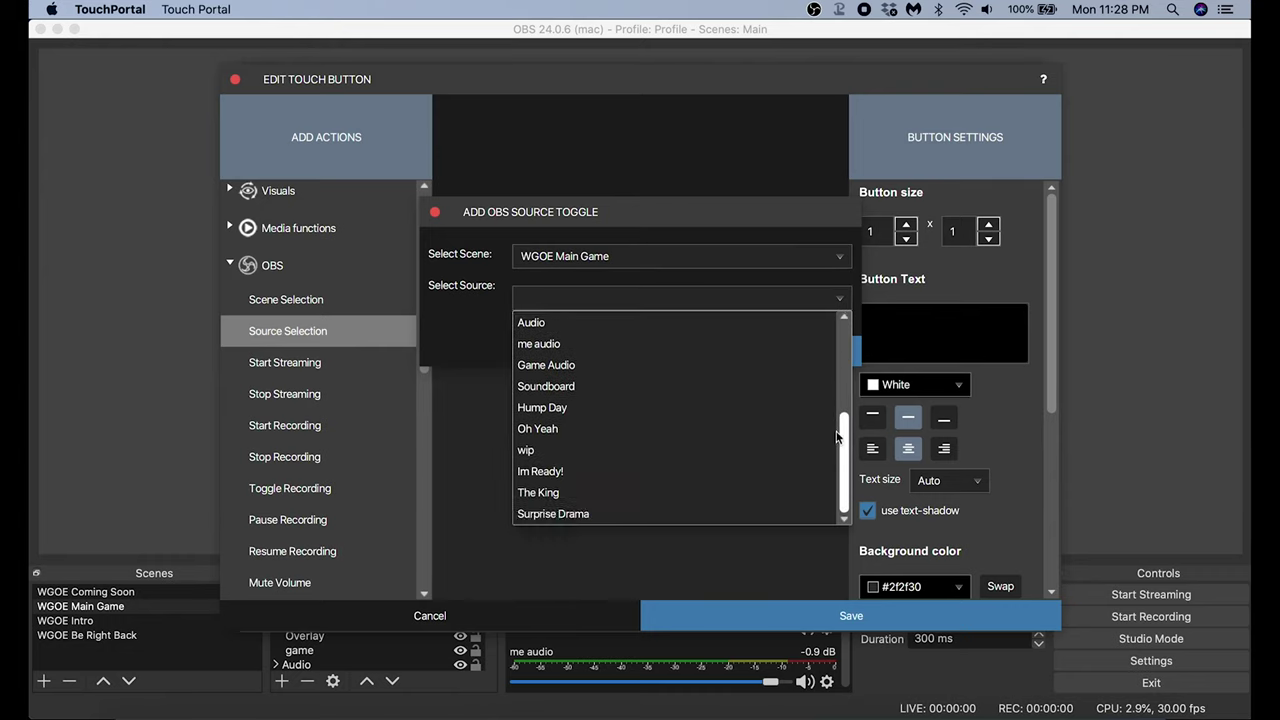
pyautogui.click(543, 408)
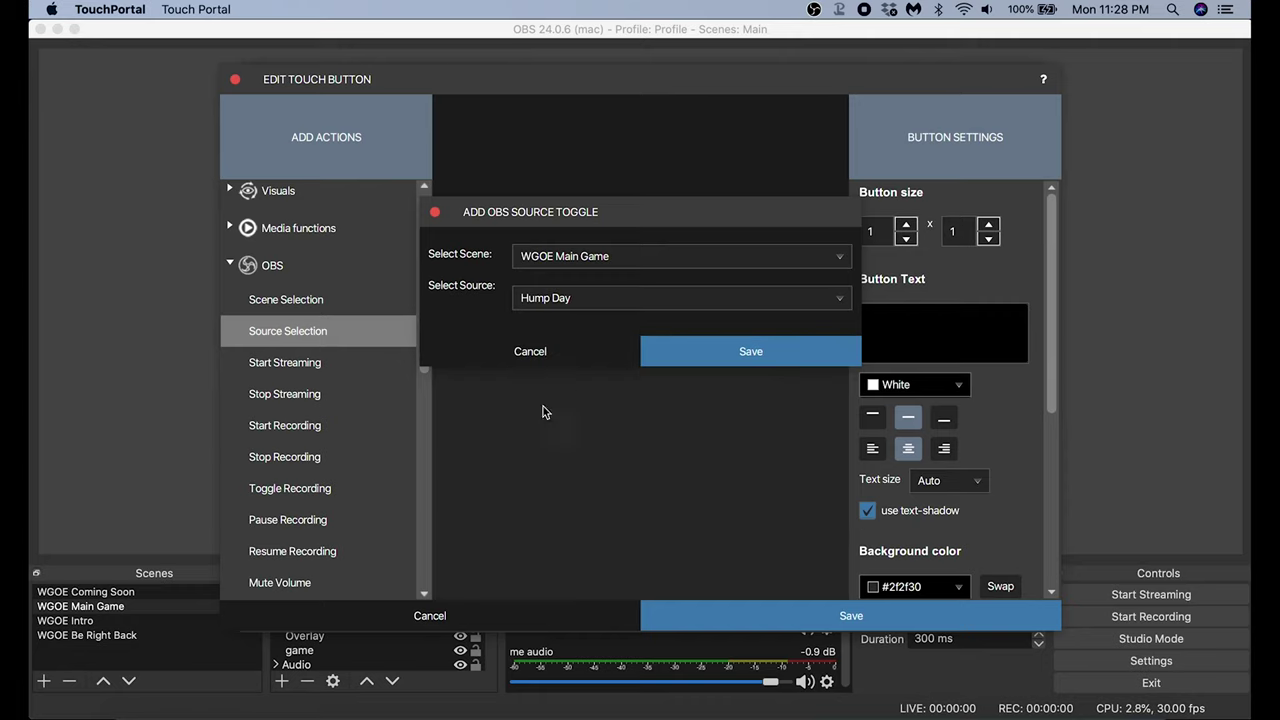
pyautogui.click(771, 357)
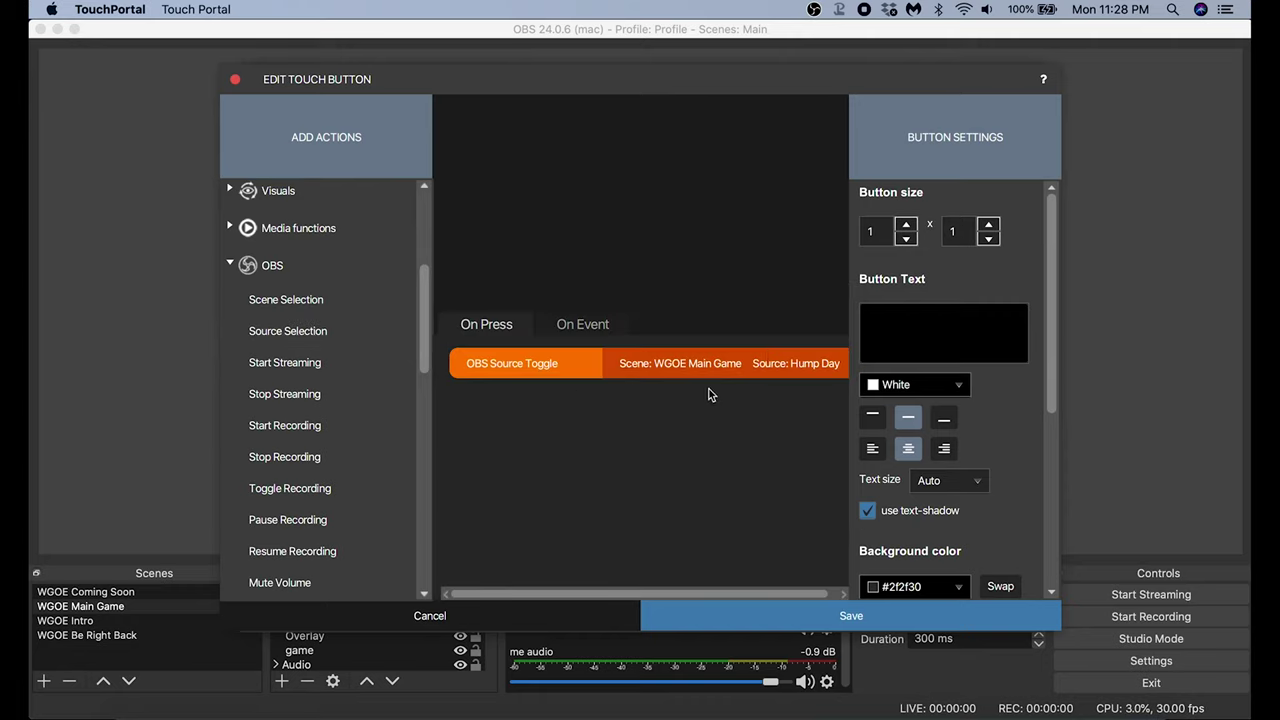
# Label the button 'Hump Day' and align the text to the top.
pyautogui.click(931, 314)
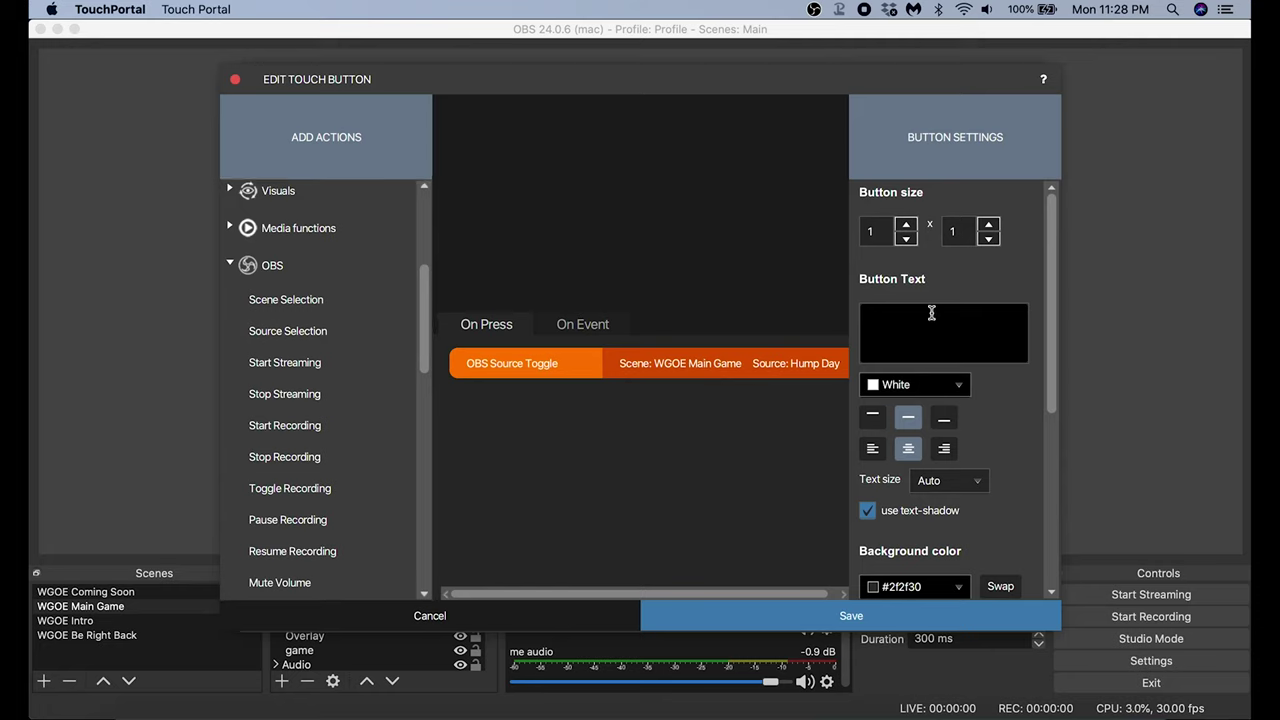
pyautogui.write('Hump')
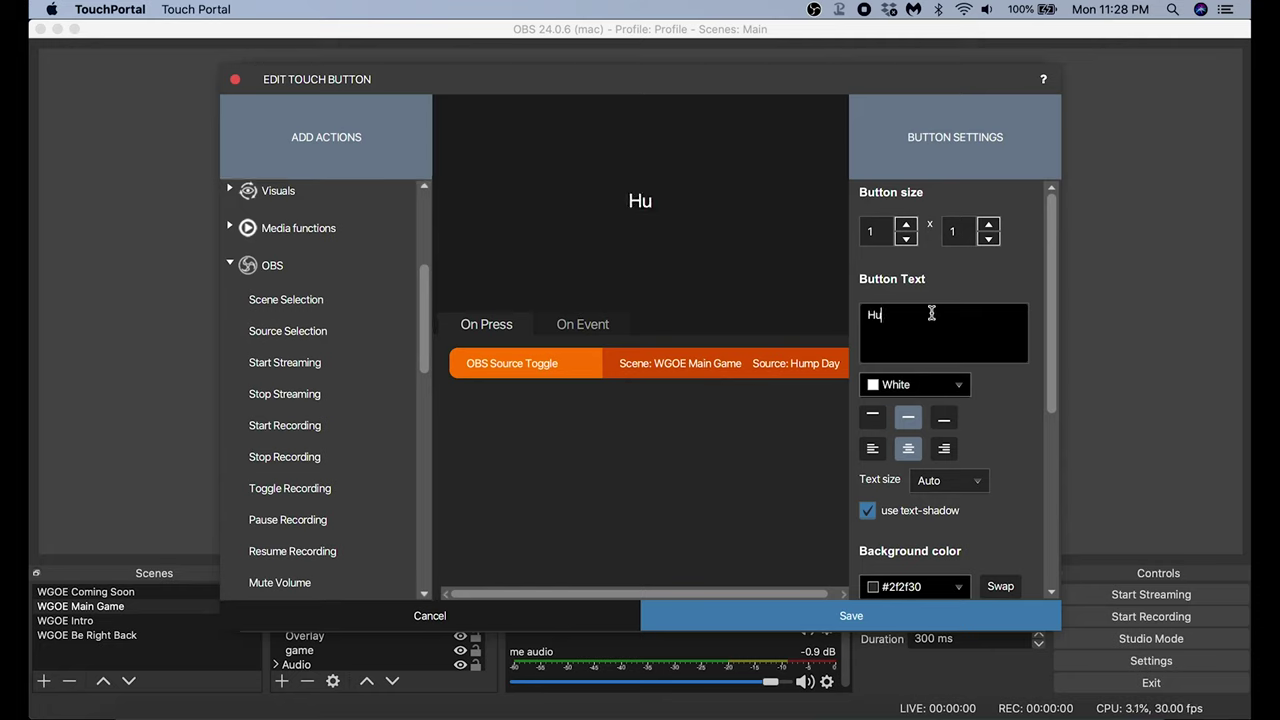
pyautogui.write('ay')
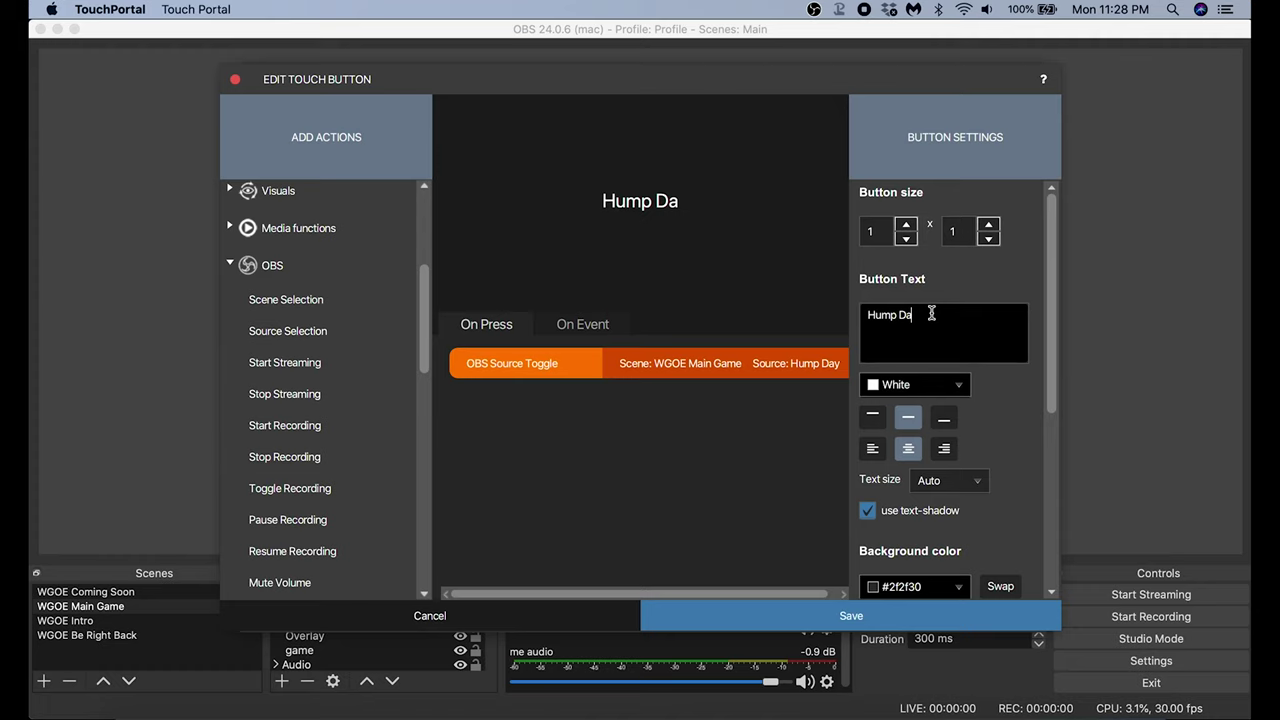
pyautogui.click(873, 420)
pyautogui.moveTo(1055, 360); pyautogui.dragTo(1015, 437)
# Give the button a solid teal #669999 background with Transparent Background turned off.
pyautogui.click(959, 460)
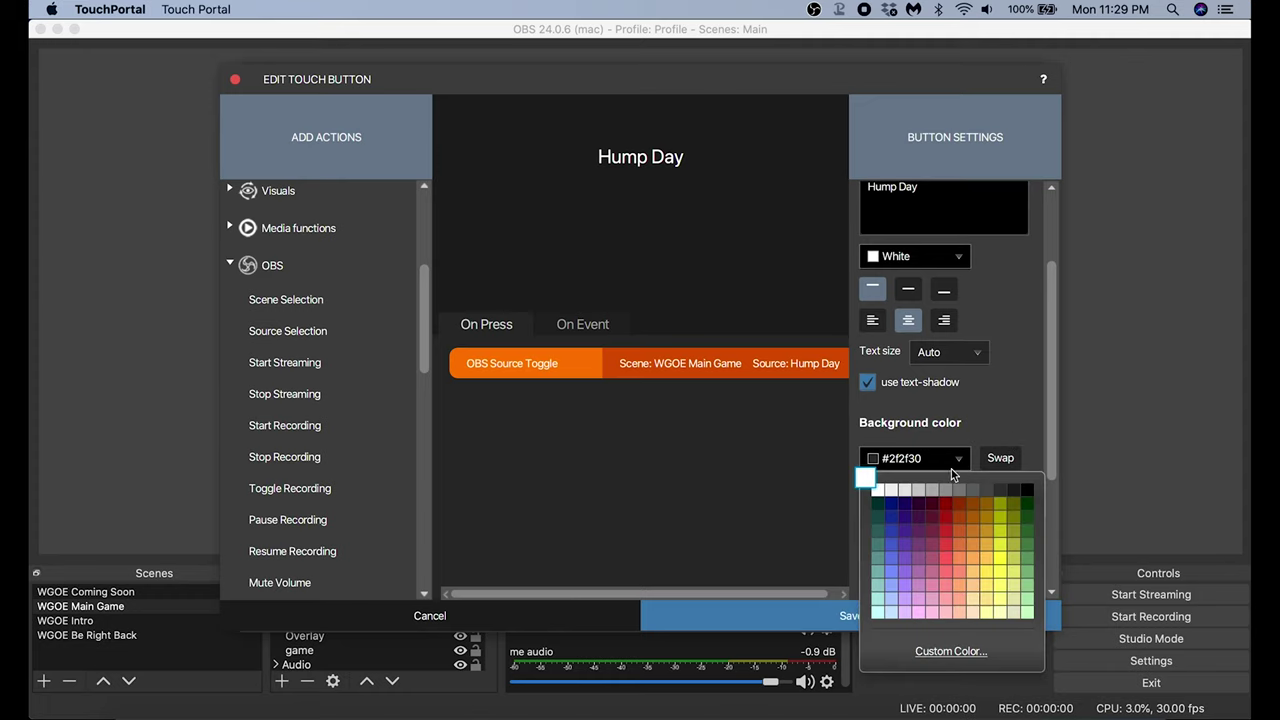
pyautogui.click(874, 560)
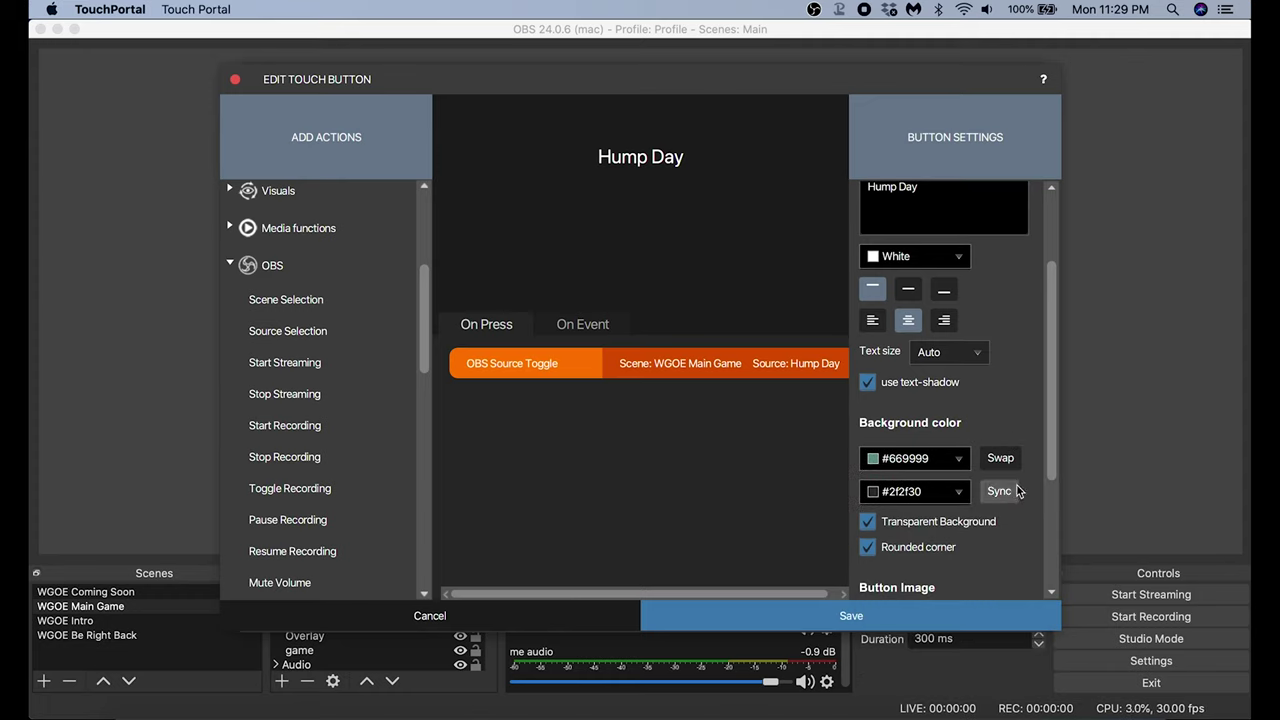
pyautogui.click(927, 527)
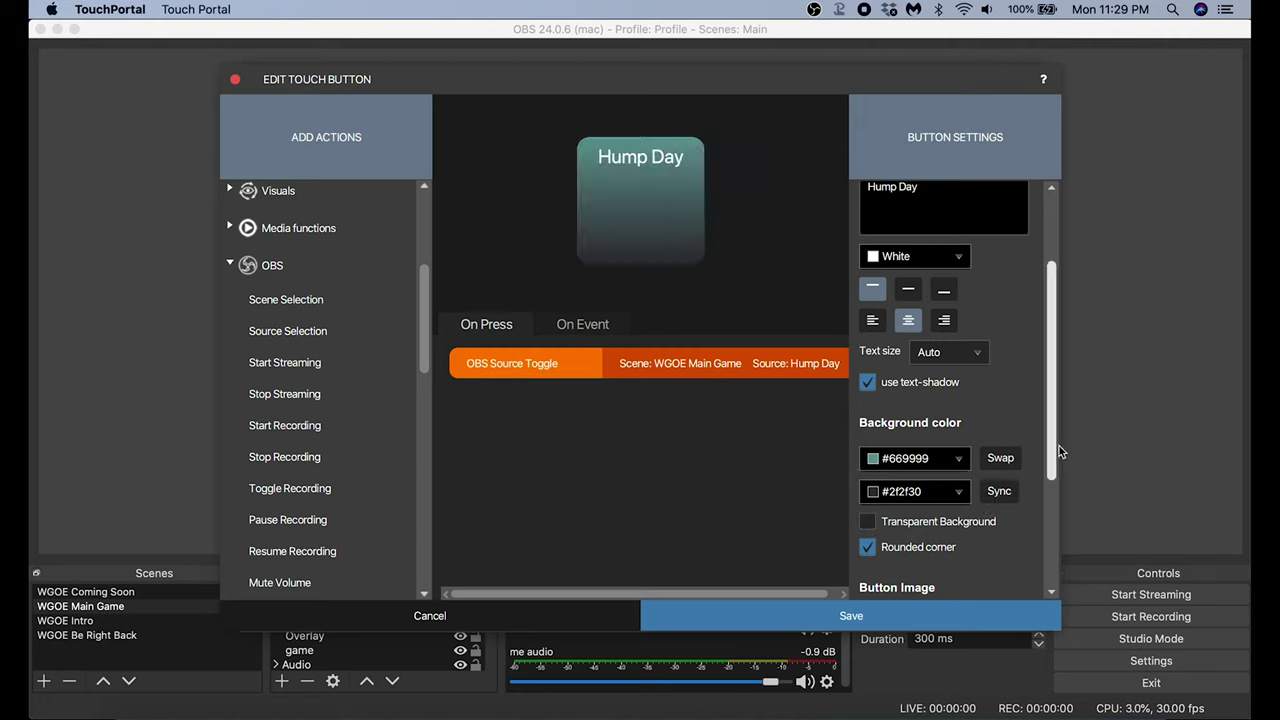
pyautogui.scroll(-5, 1056, 455)
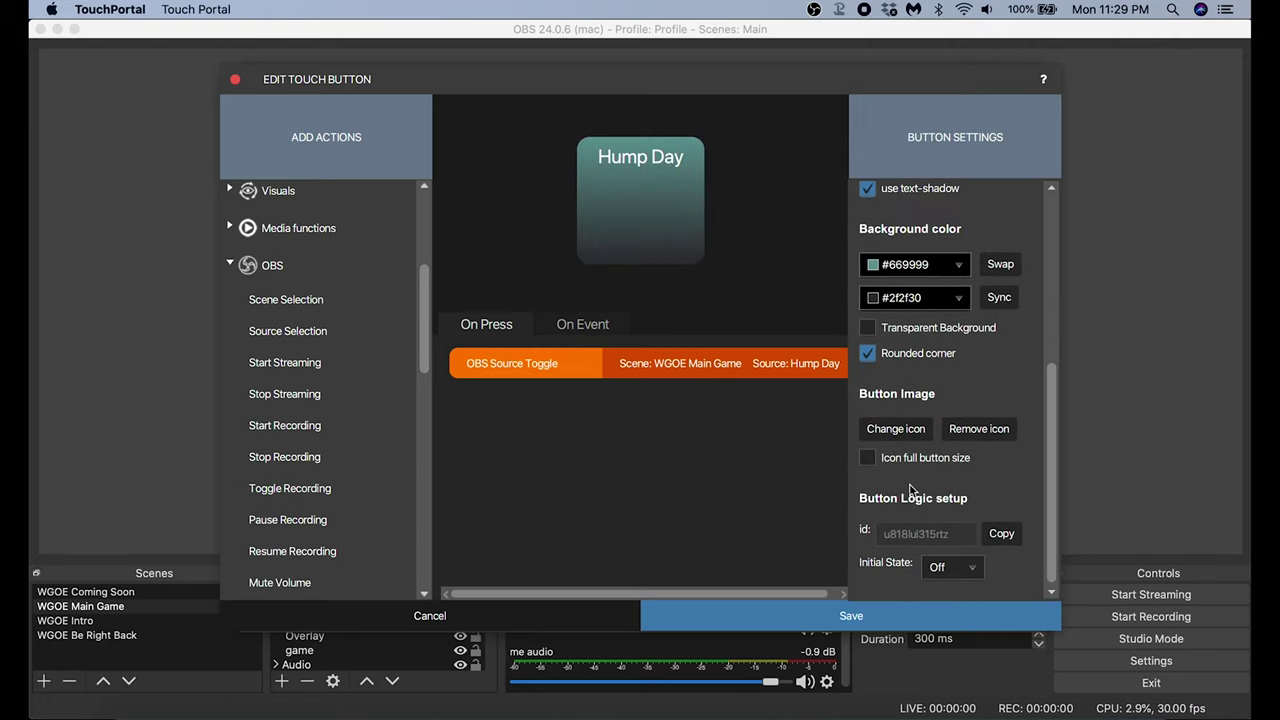
pyautogui.click(889, 430)
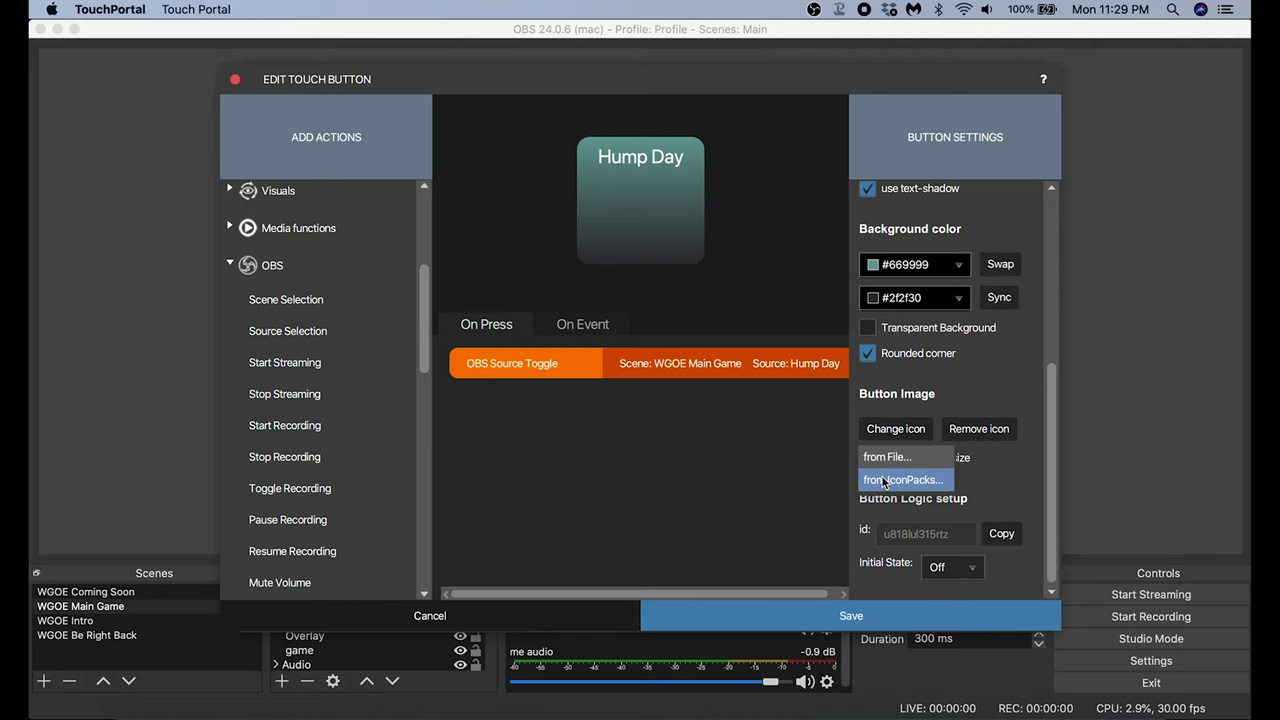
# Choose the circle-on-a-line icon from the icon packs and add it to the Hump Day button.
pyautogui.click(884, 480)
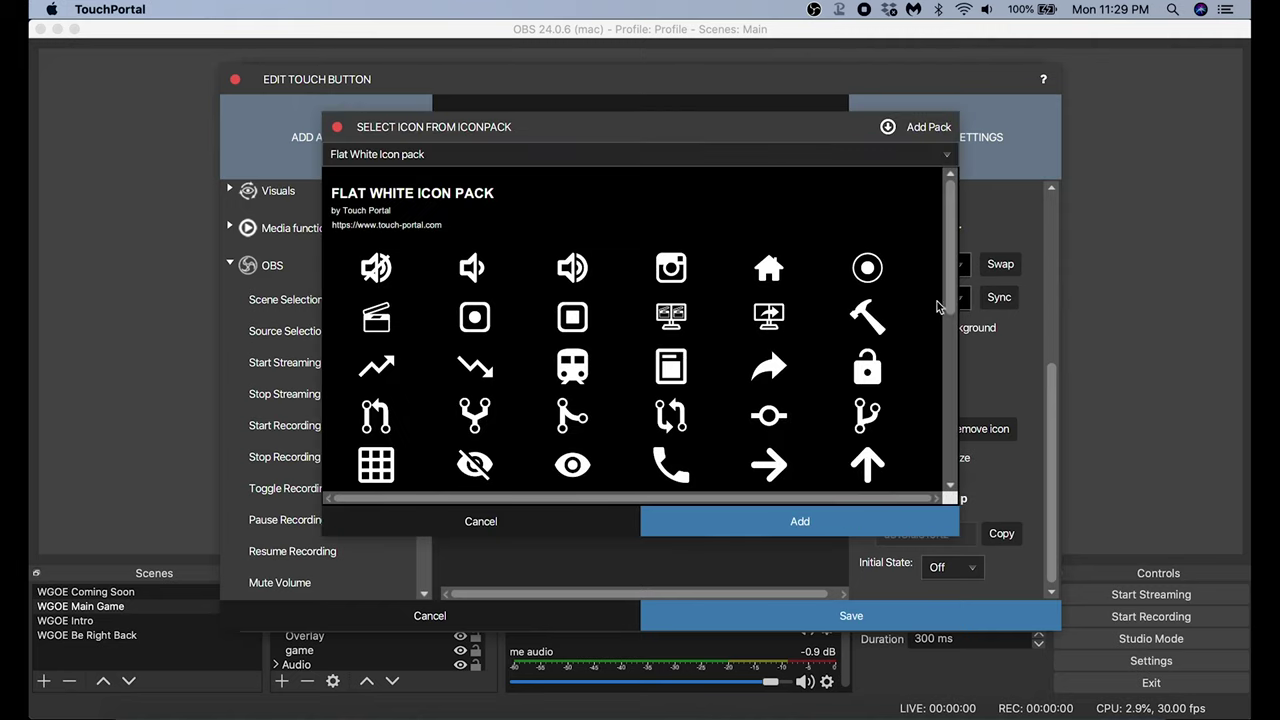
pyautogui.moveTo(960, 301); pyautogui.dragTo(960, 420)
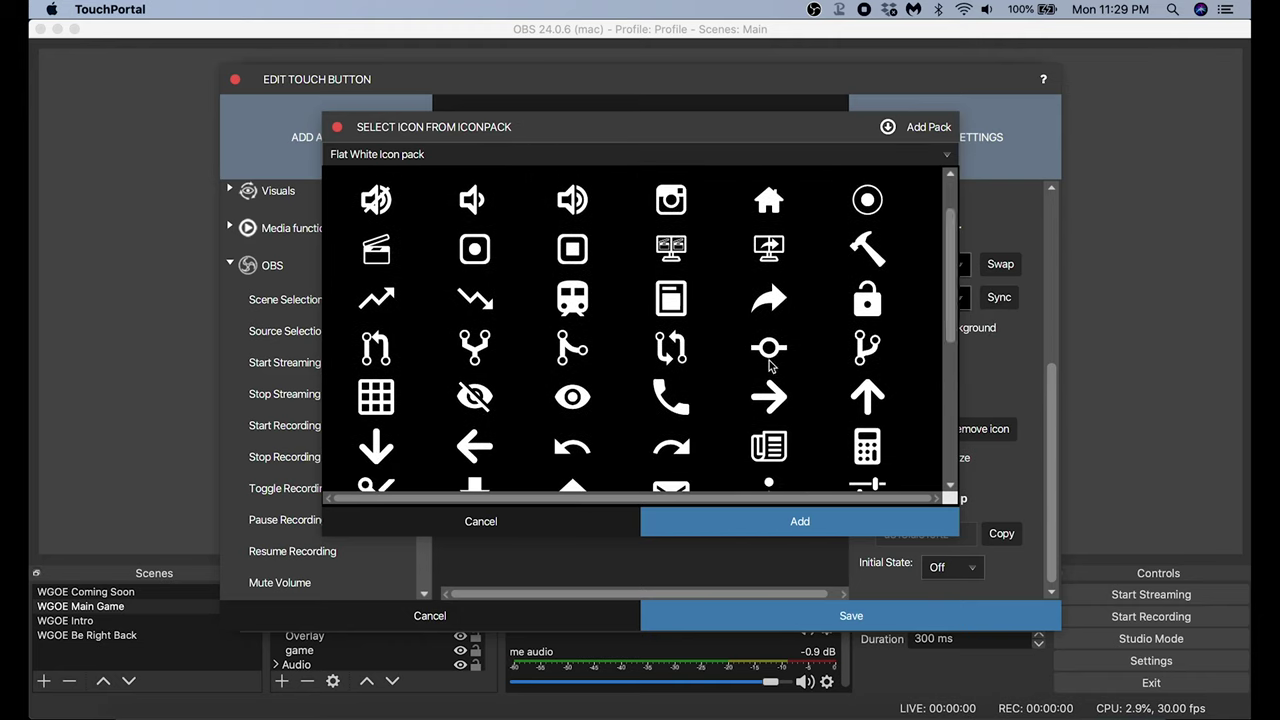
pyautogui.click(856, 530)
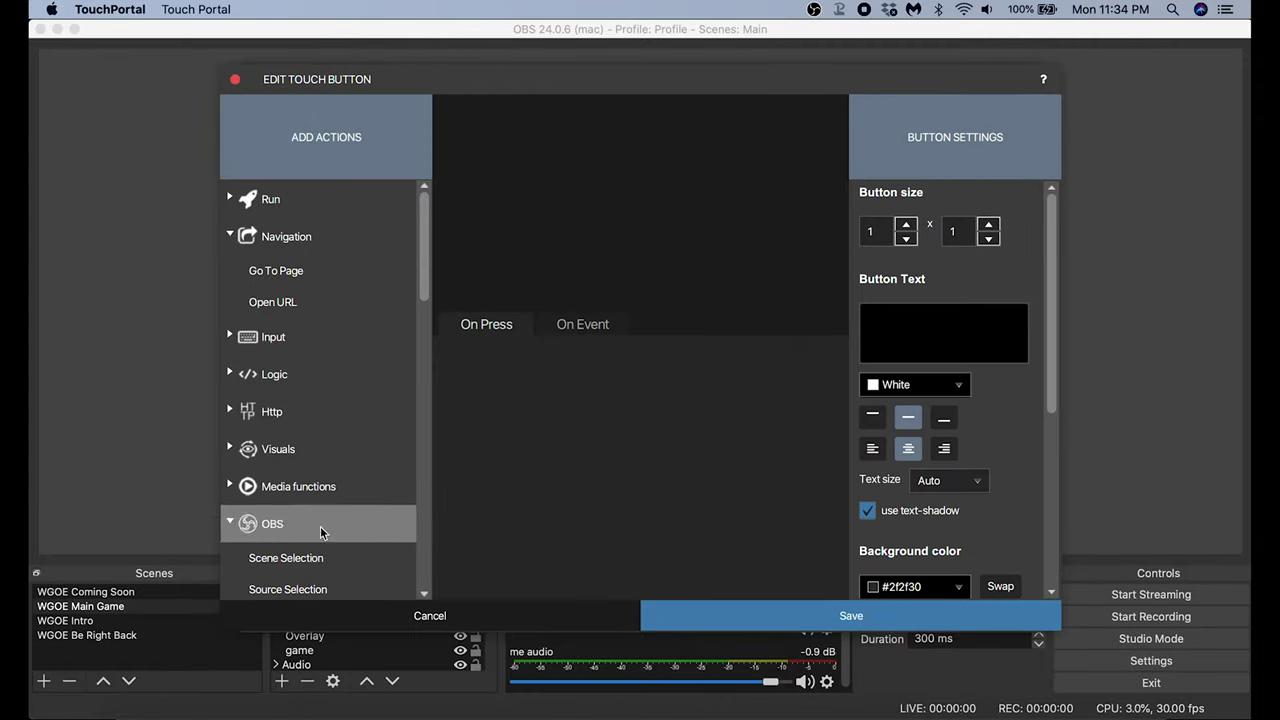
# Give the new button an OBS source toggle for me audio in WGOE Main Game.
pyautogui.doubleClick(295, 590)
pyautogui.click(601, 257)
pyautogui.click(565, 301)
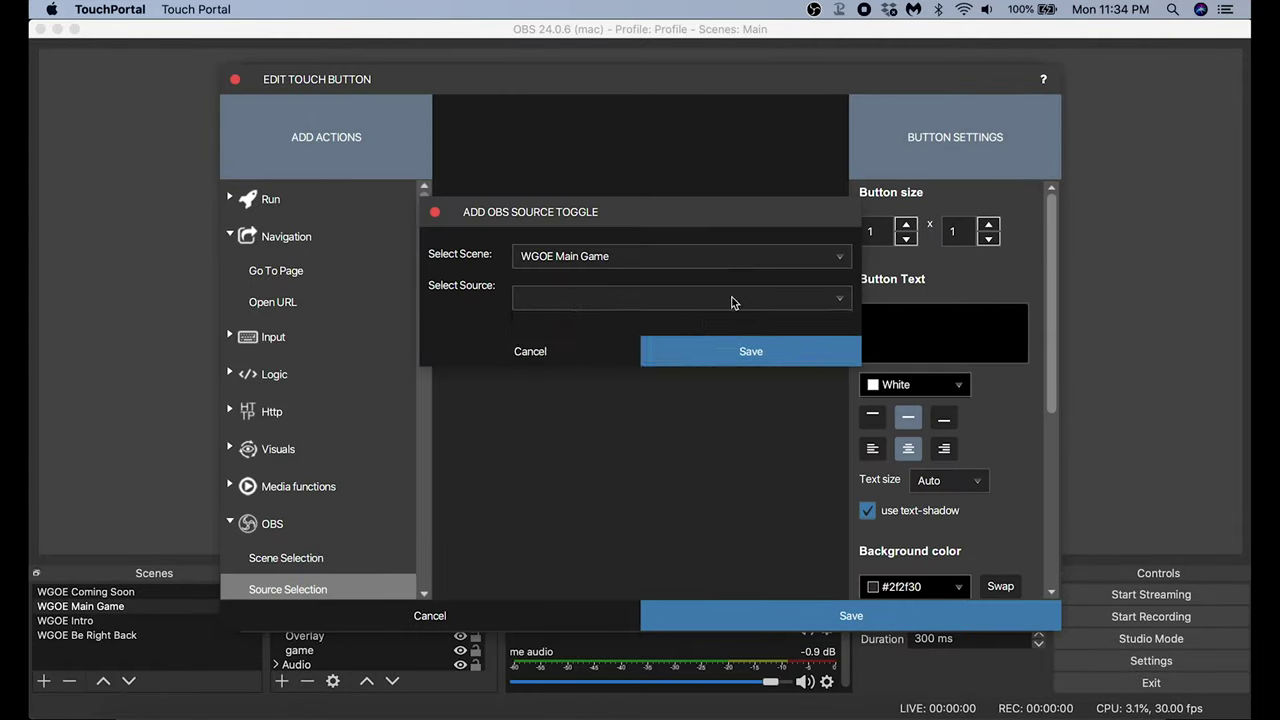
pyautogui.click(731, 298)
pyautogui.scroll(-2, 566, 440)
pyautogui.click(560, 440)
pyautogui.click(742, 358)
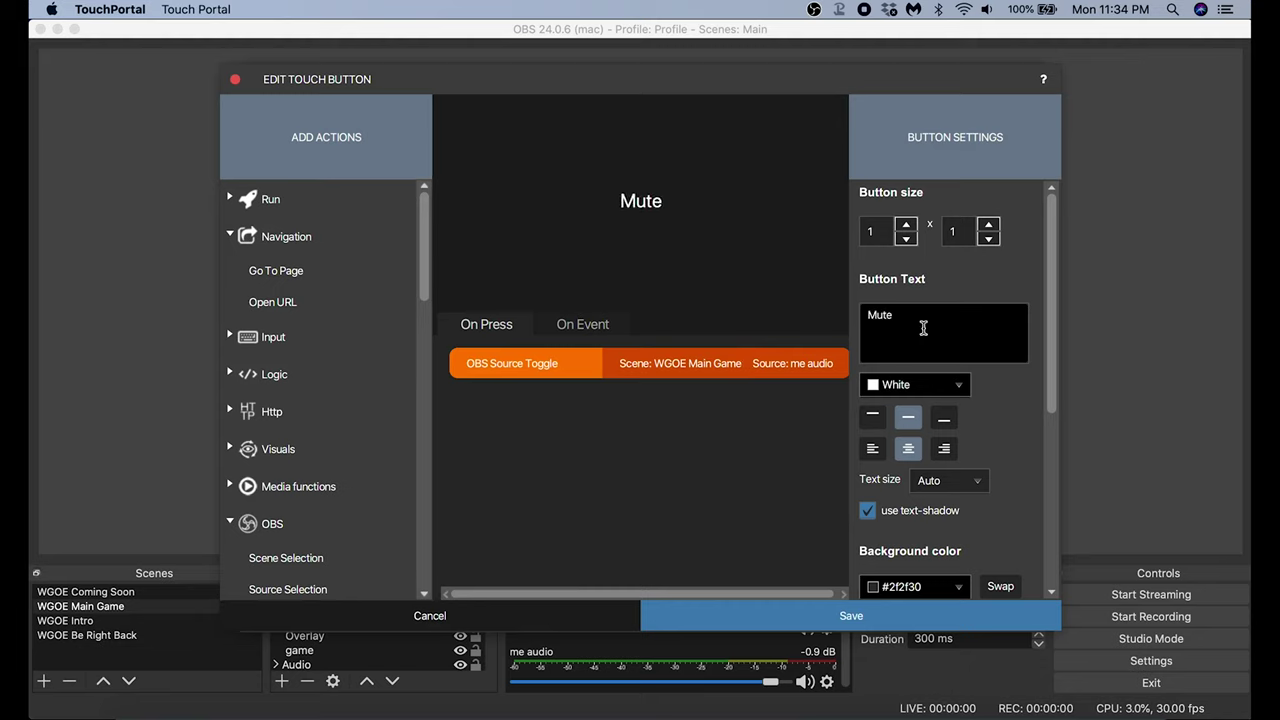
# Top-align the Mute label and make the background red #cc3333.
pyautogui.click(872, 414)
pyautogui.scroll(-3, 1050, 410)
pyautogui.click(915, 480)
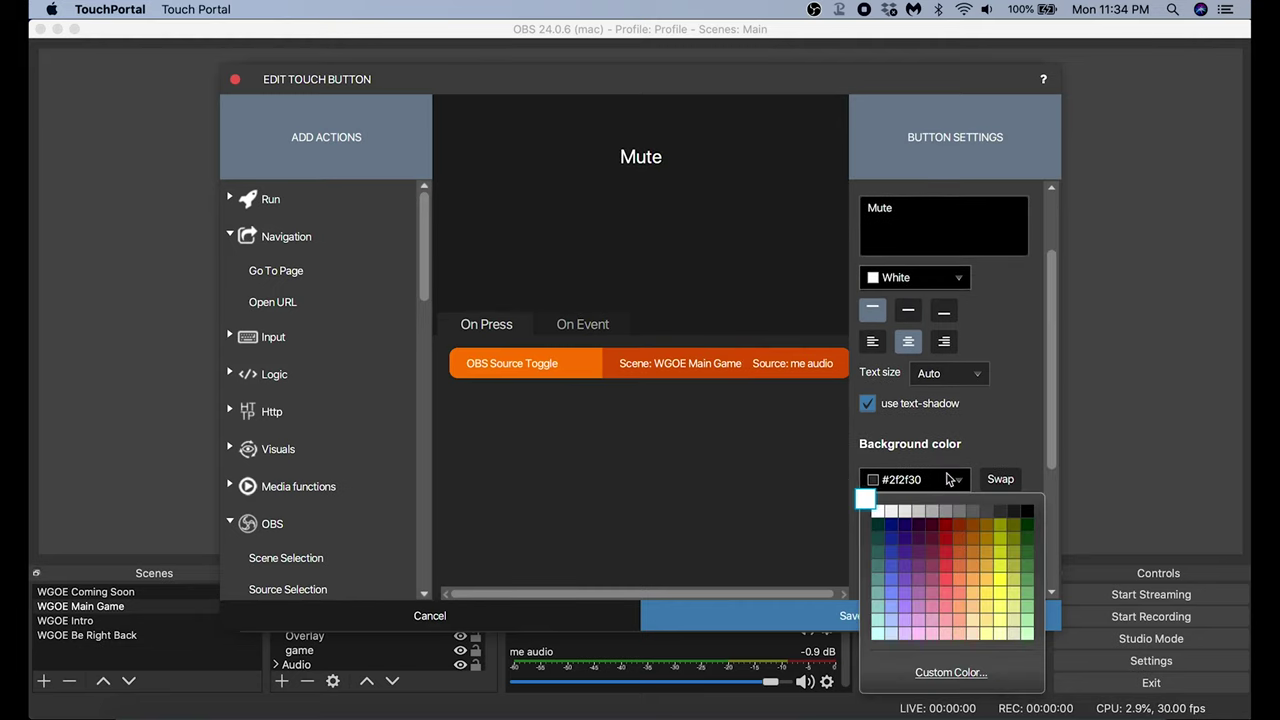
pyautogui.click(946, 541)
# Add a muted-speaker icon from the icon packs and save the Mute button.
pyautogui.scroll(-4, 880, 520)
pyautogui.click(901, 428)
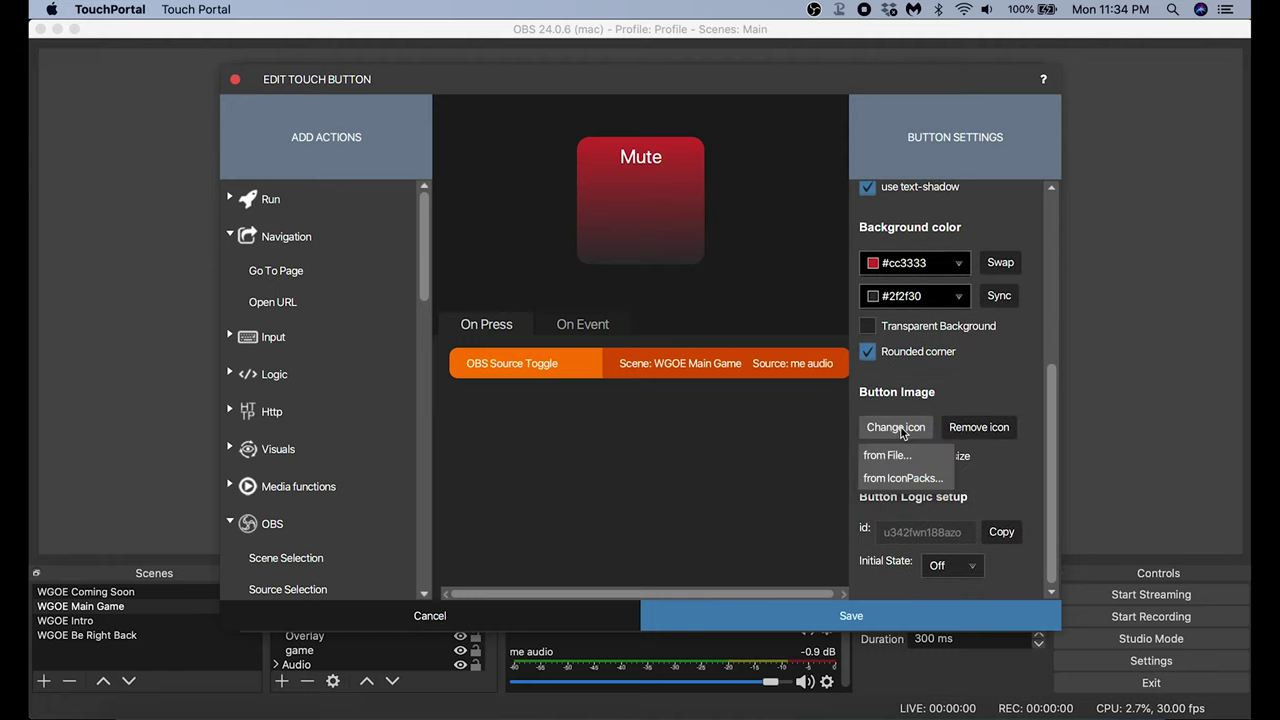
pyautogui.click(903, 478)
pyautogui.click(374, 267)
pyautogui.click(798, 520)
pyautogui.click(845, 617)
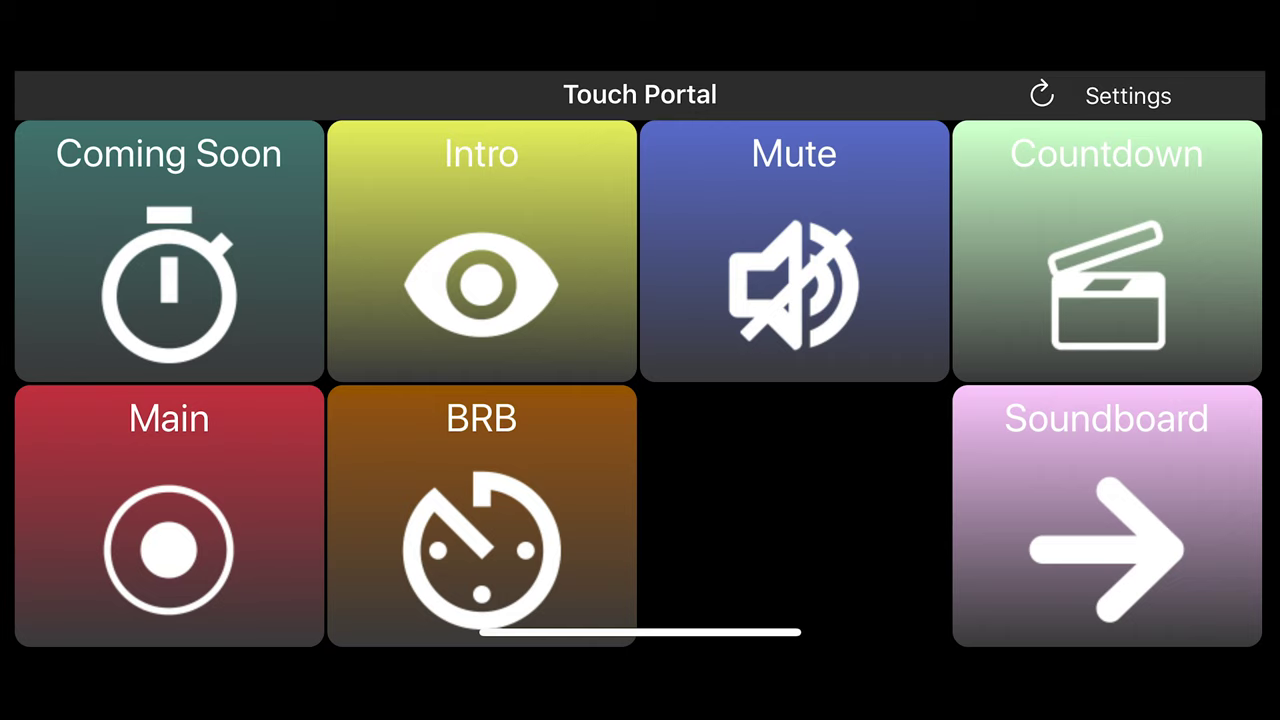
# On the phone, tap Soundboard to show the Oh Yeah, Drama, Im Ready, The King and Scenes buttons.
pyautogui.click(1106, 515)
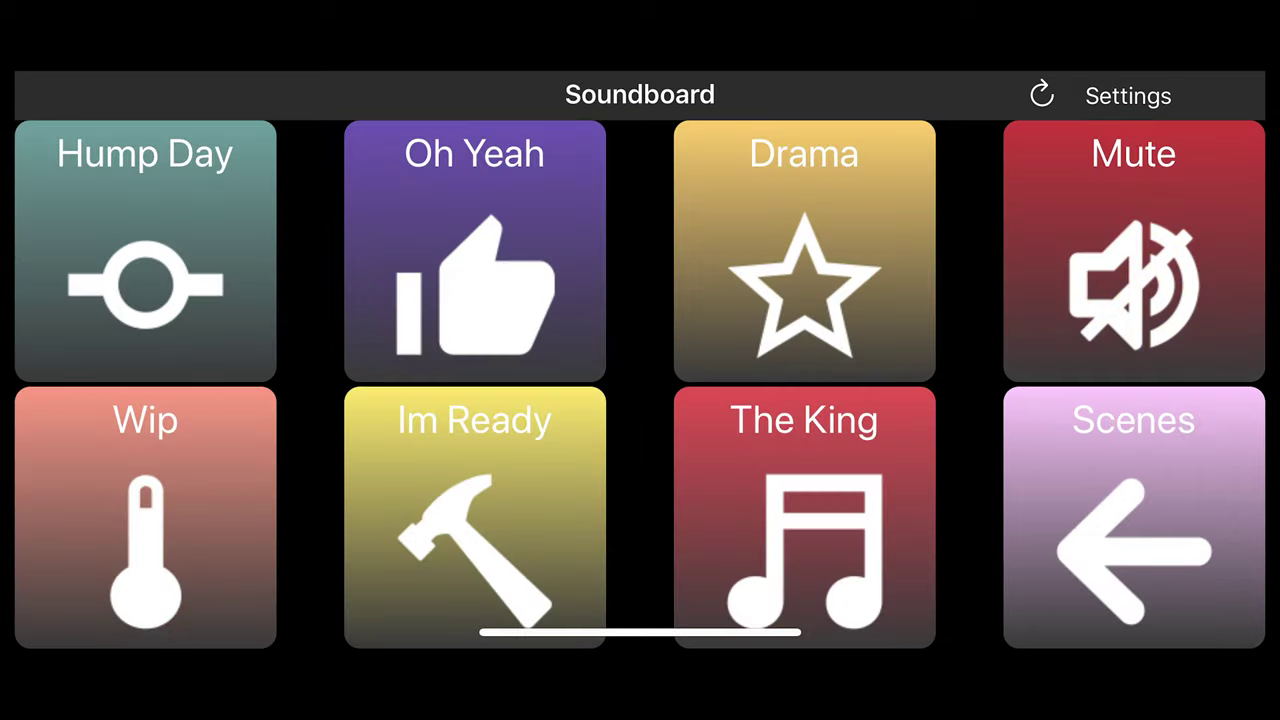